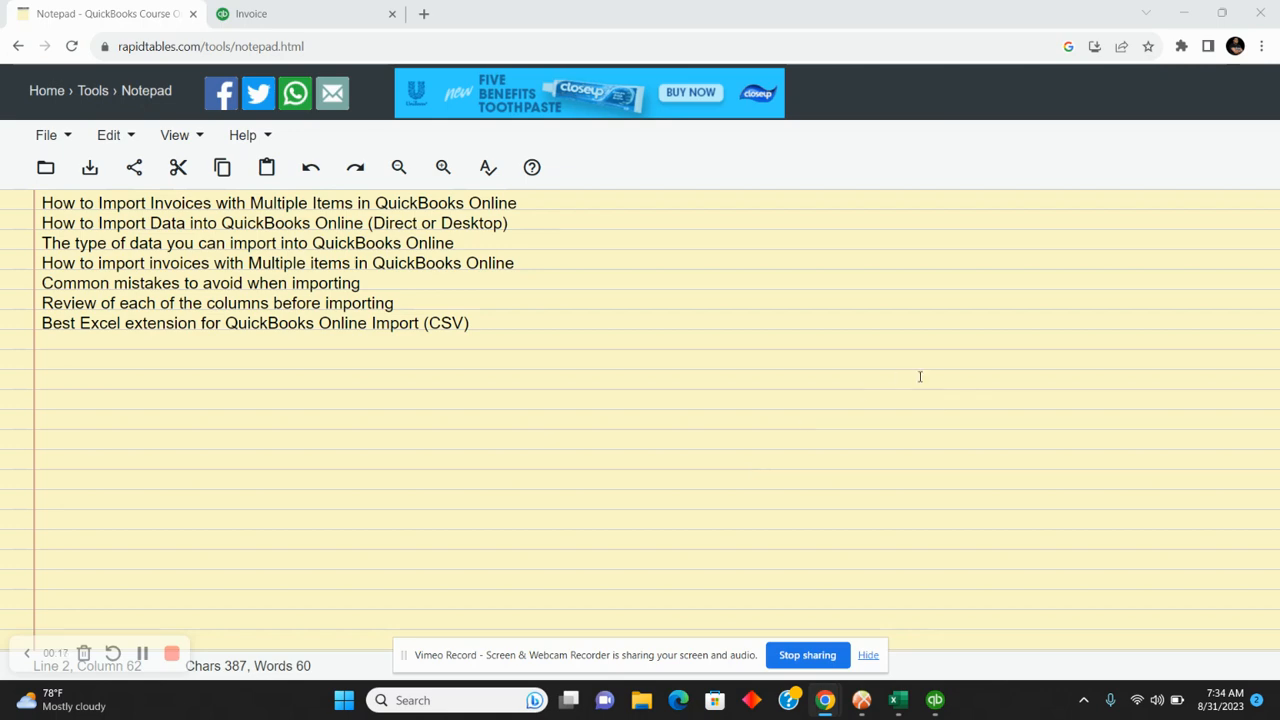
Switch to QuickBooks Desktop, open a blank customer invoice and view its list of customers.
{"action": "left_click", "coordinate": [936, 703]}
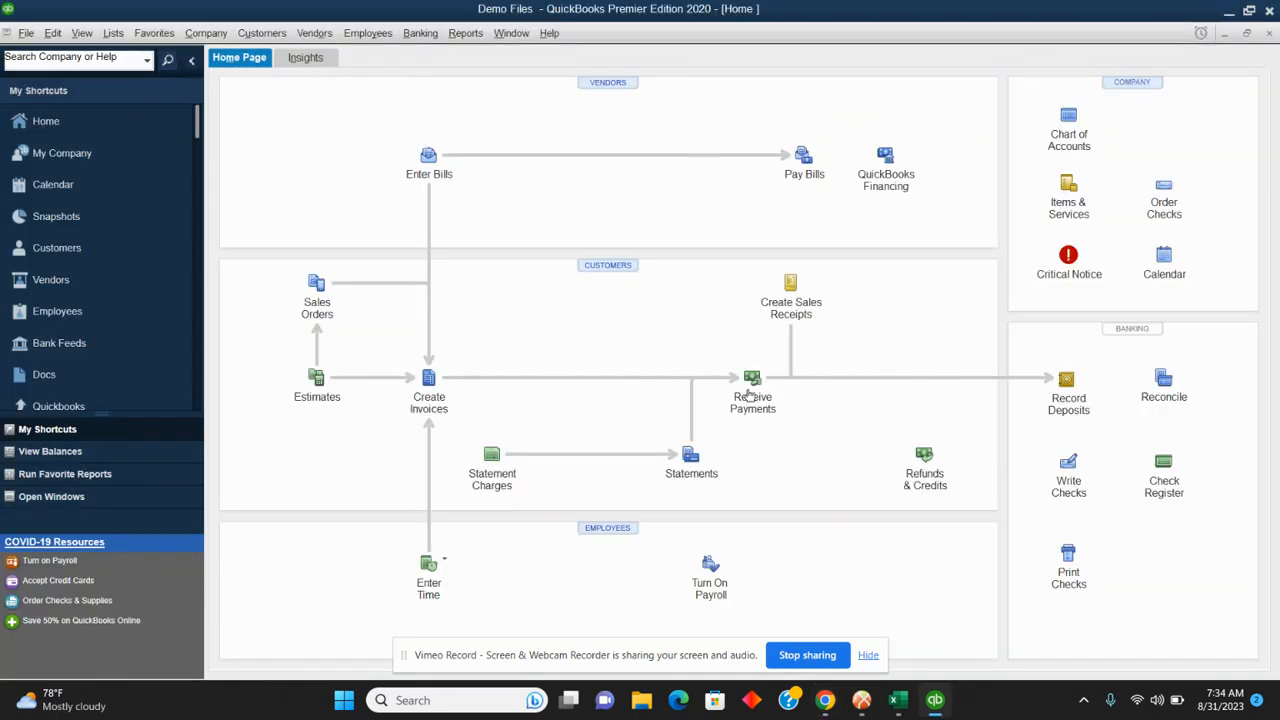
{"action": "left_click", "coordinate": [432, 385]}
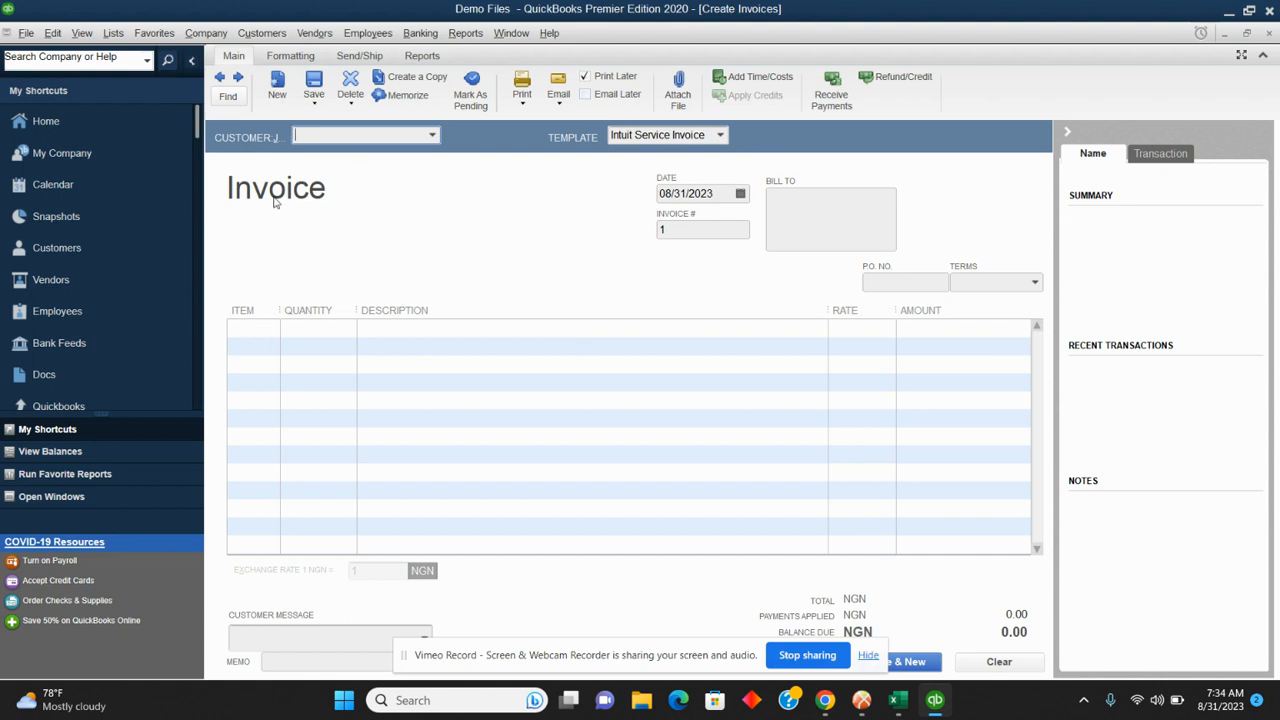
{"action": "left_click", "coordinate": [432, 137]}
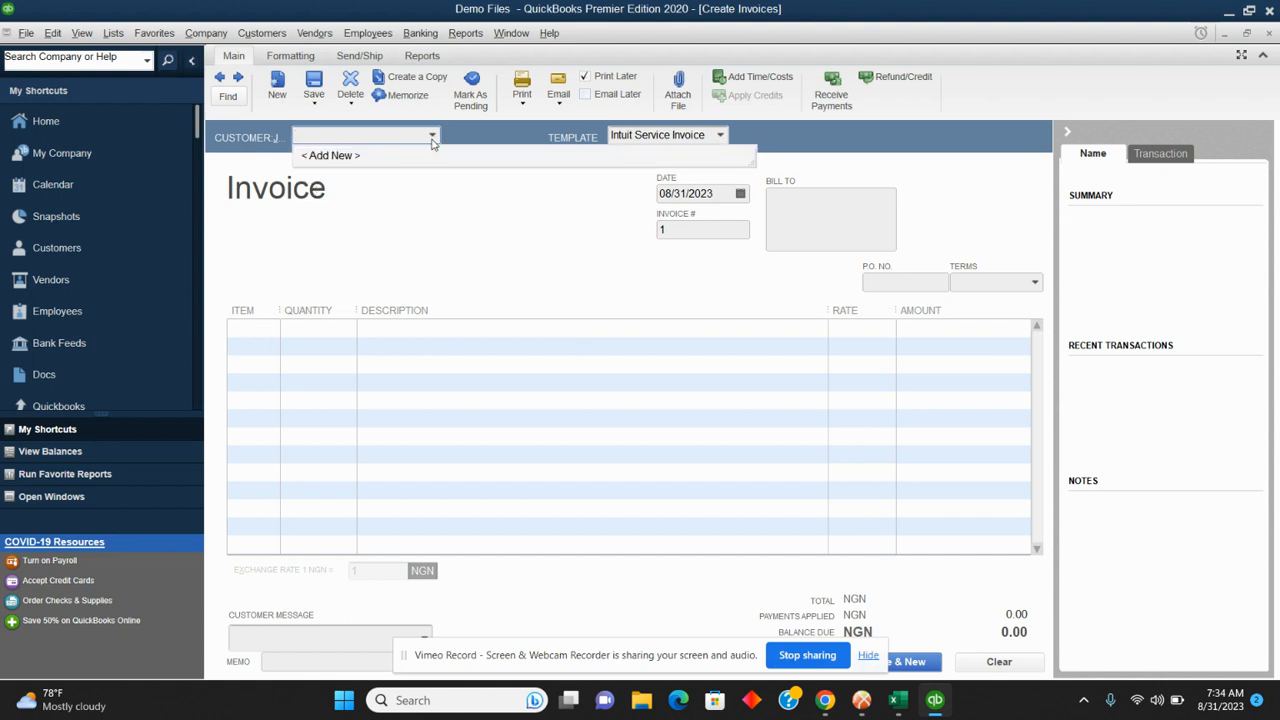
{"action": "left_click", "coordinate": [370, 197]}
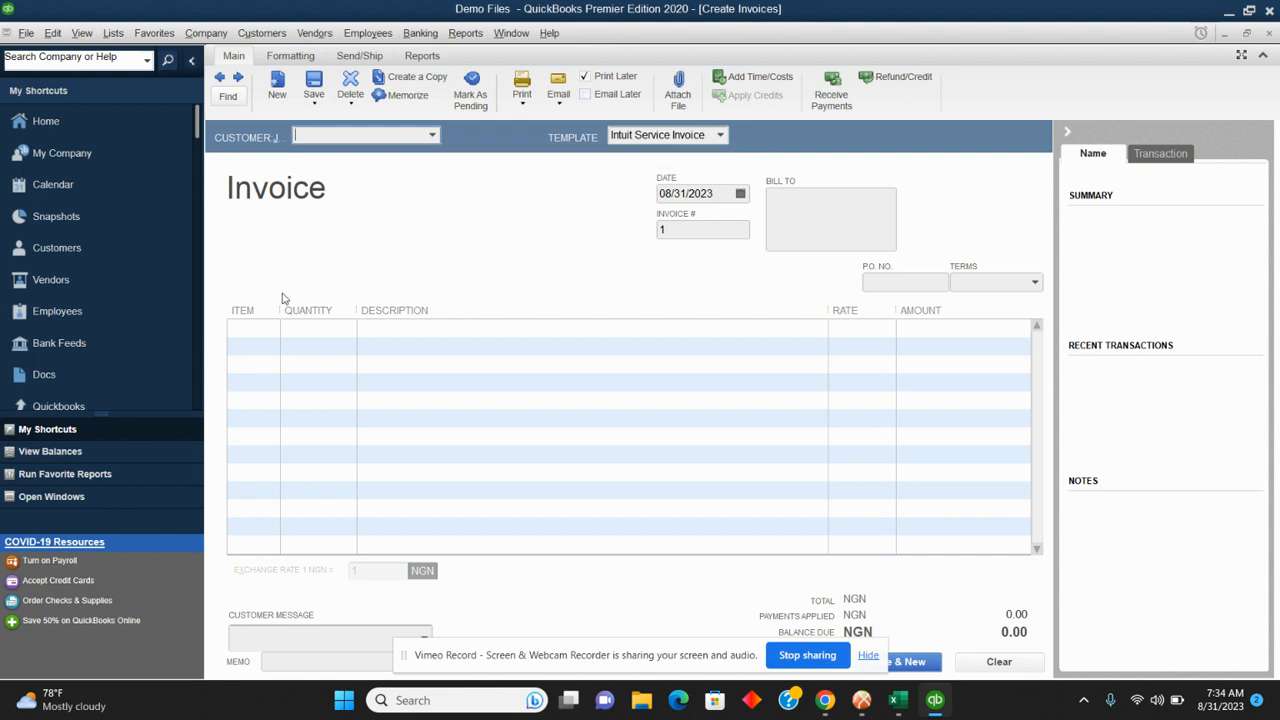
Examine the item rows of the blank invoice and switch back to the course outline in Chrome.
{"action": "left_click", "coordinate": [253, 341]}
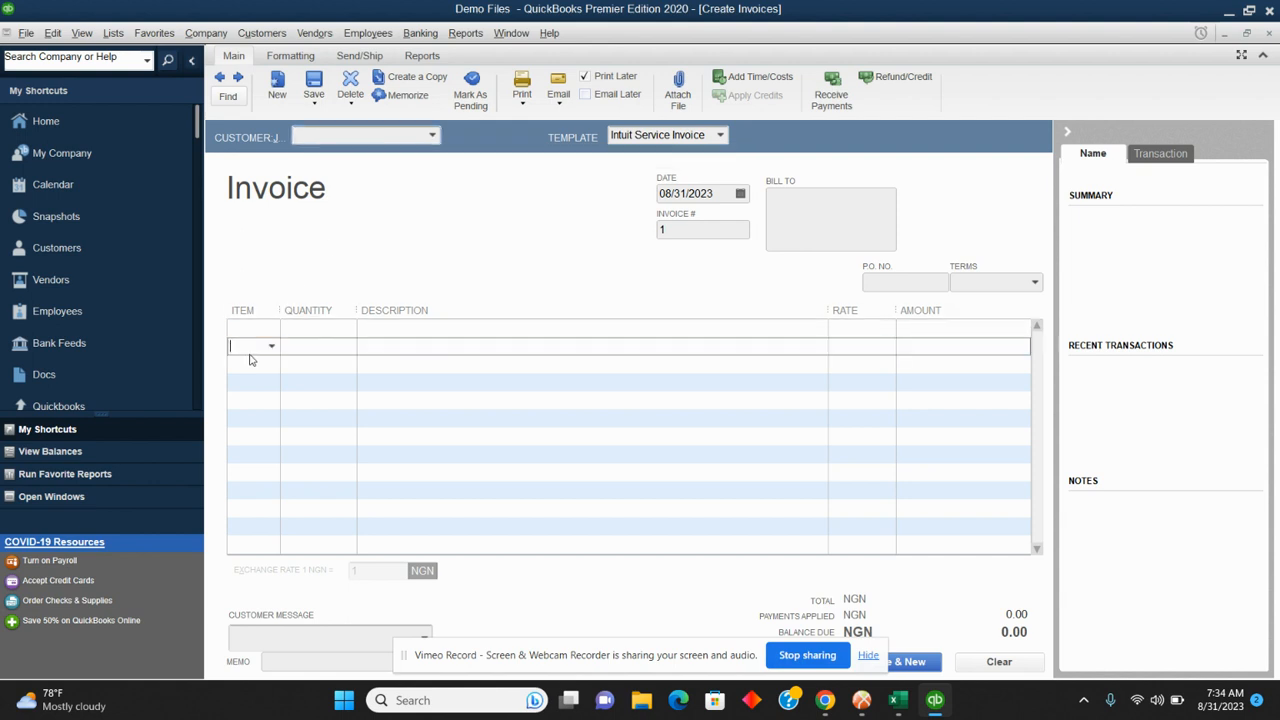
{"action": "left_click", "coordinate": [244, 380]}
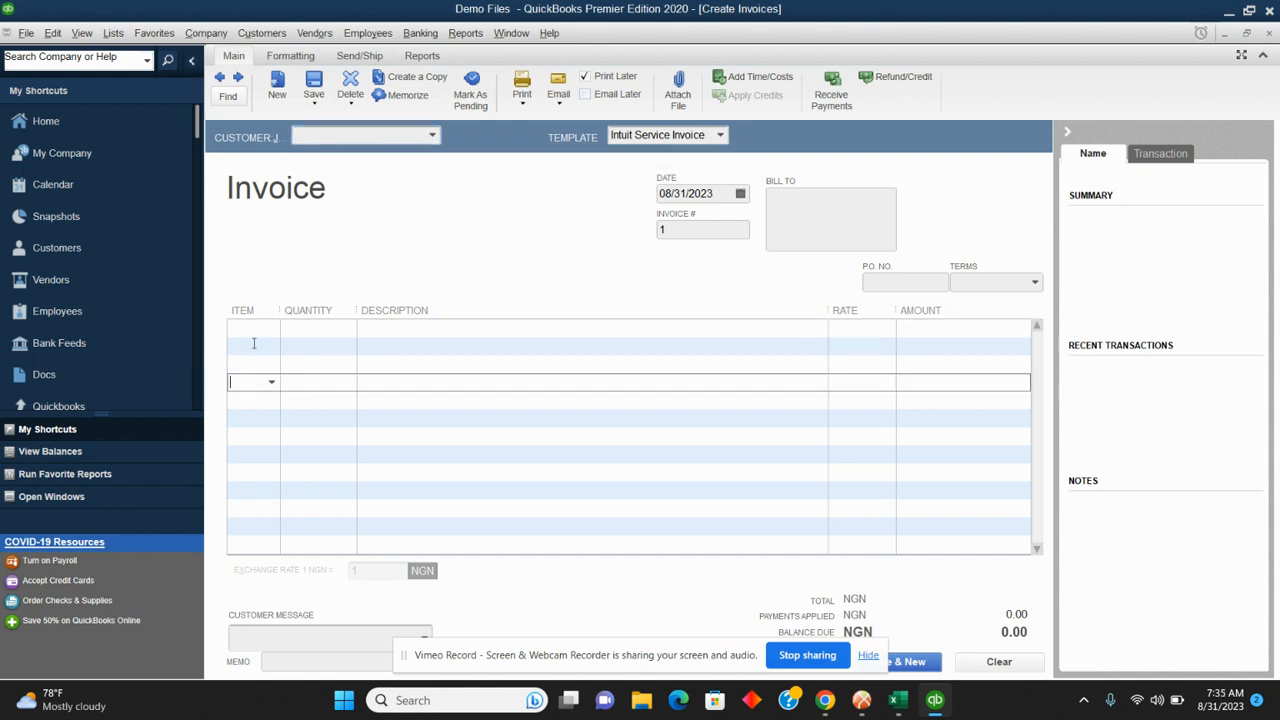
{"action": "left_click", "coordinate": [253, 345]}
{"action": "left_click", "coordinate": [252, 362]}
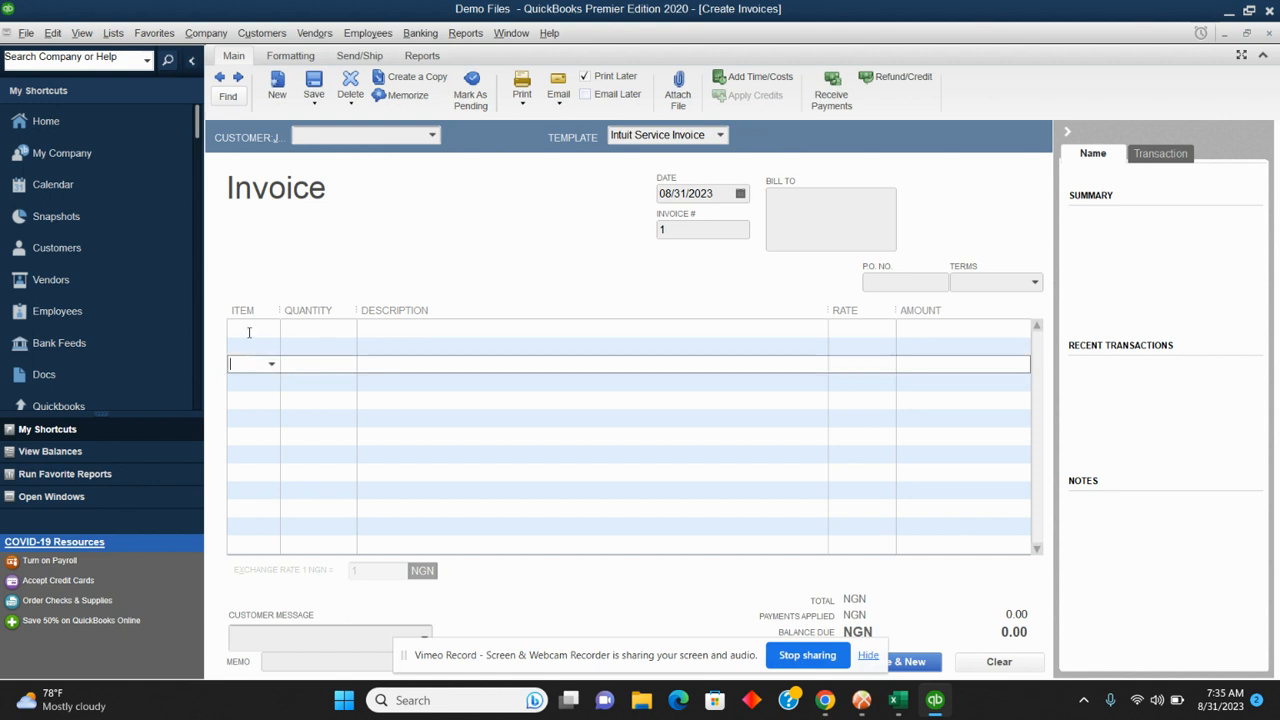
{"action": "left_click", "coordinate": [249, 330]}
{"action": "left_click", "coordinate": [247, 346]}
{"action": "left_click", "coordinate": [247, 363]}
{"action": "mouse_move", "coordinate": [820, 700]}
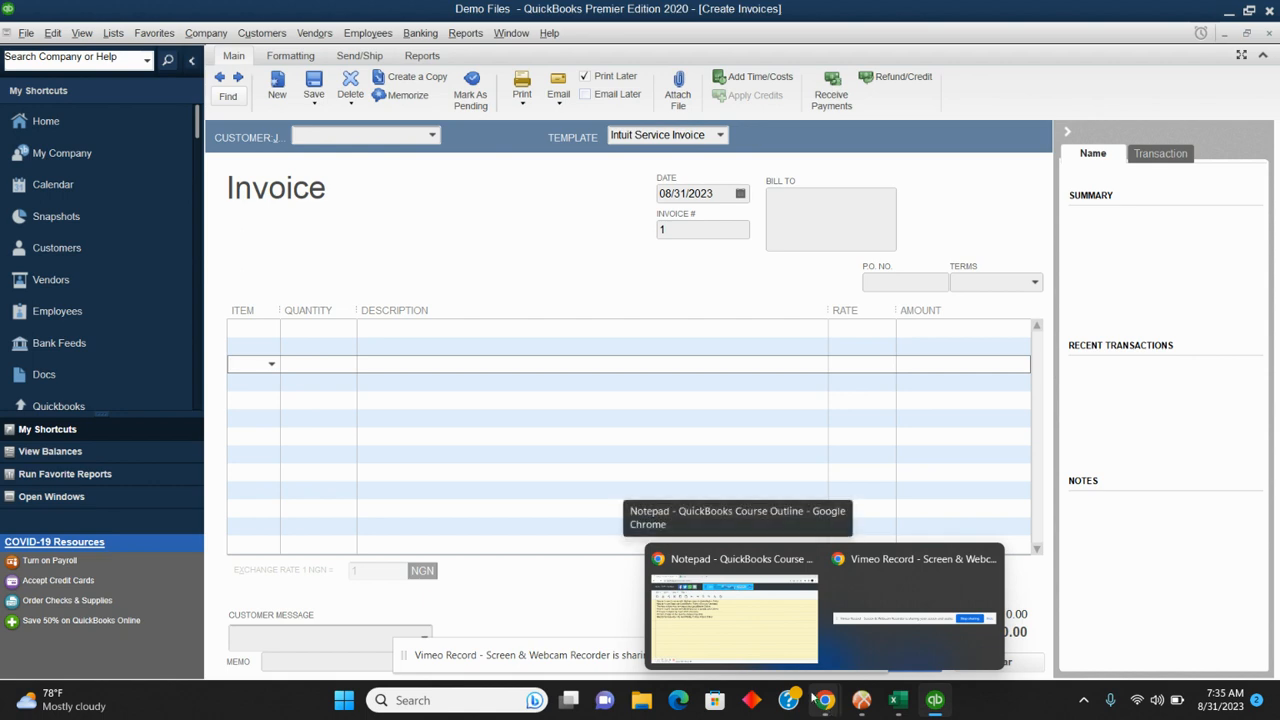
{"action": "left_click", "coordinate": [749, 628]}
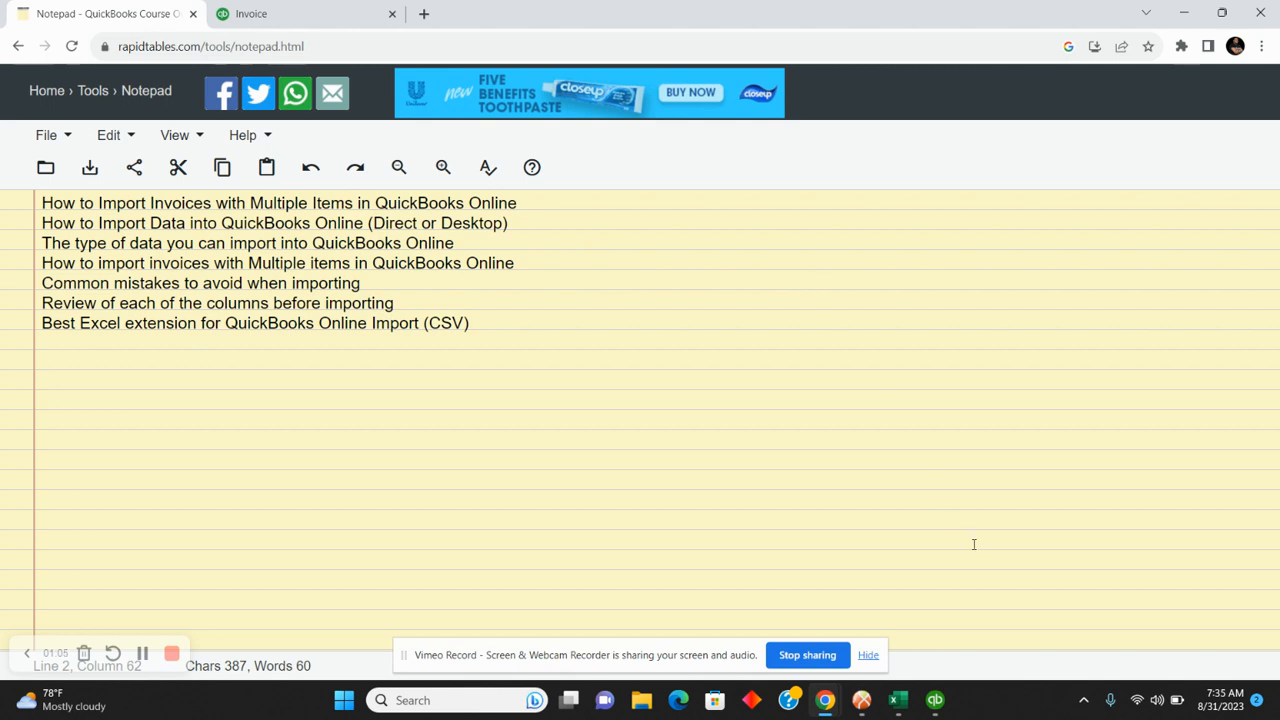
Return to QuickBooks Desktop and start exporting the company file to QuickBooks Online.
{"action": "left_click", "coordinate": [935, 700]}
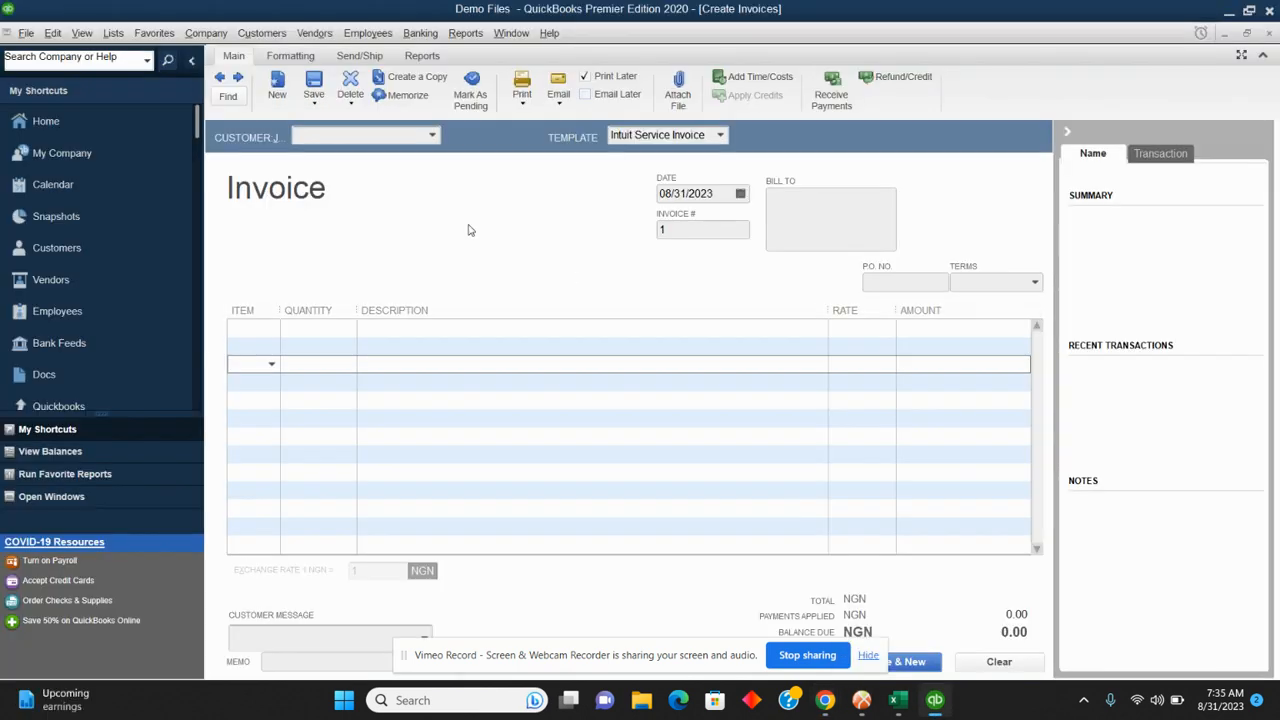
{"action": "left_click", "coordinate": [117, 122]}
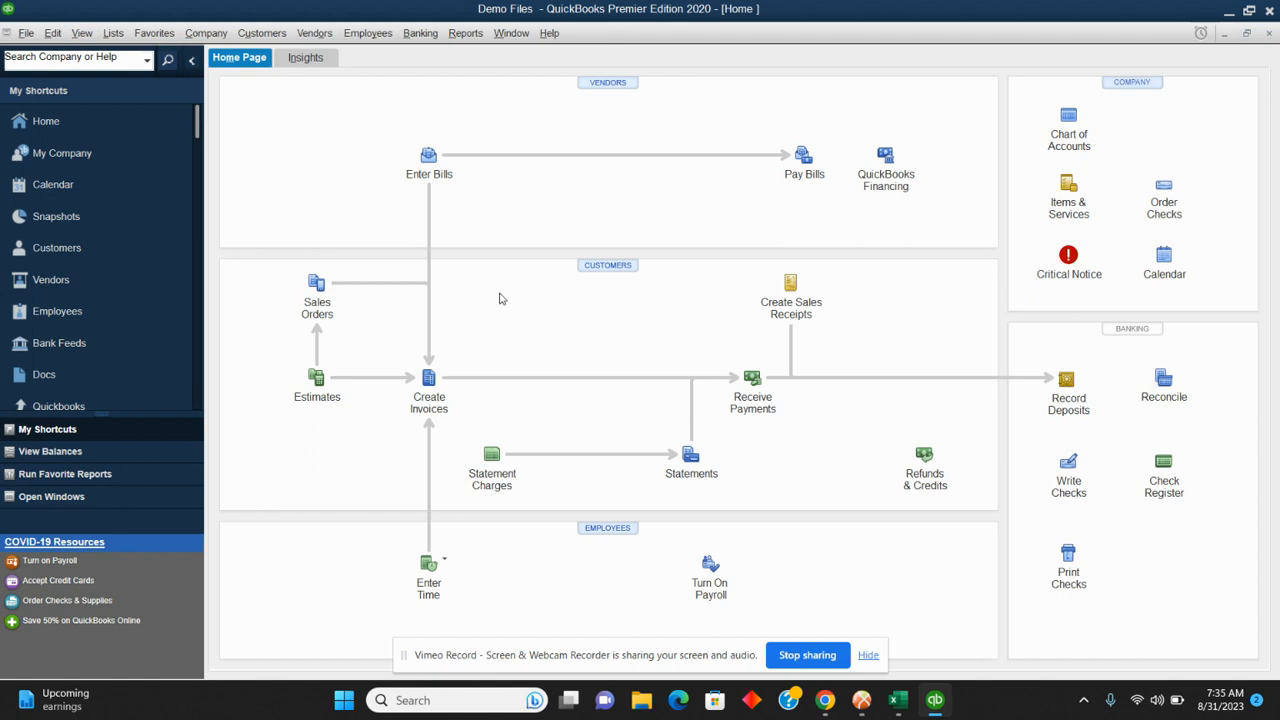
{"action": "left_click", "coordinate": [205, 33]}
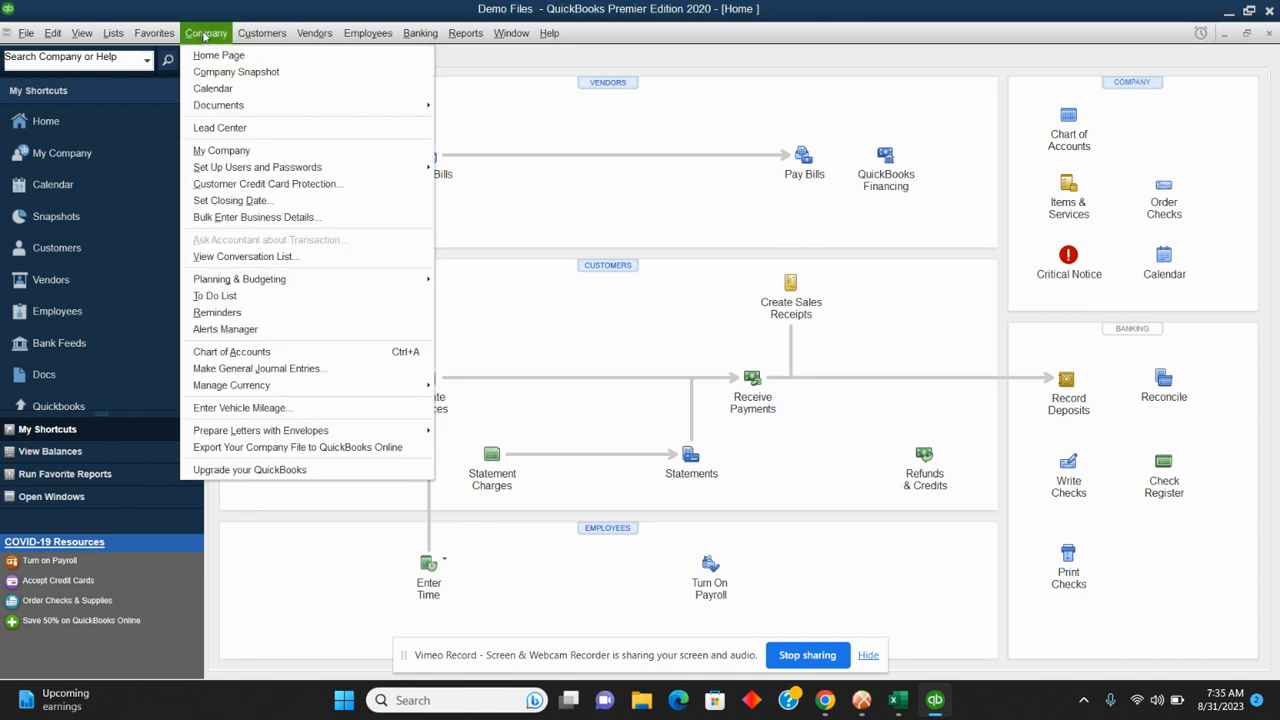
{"action": "left_click", "coordinate": [296, 450]}
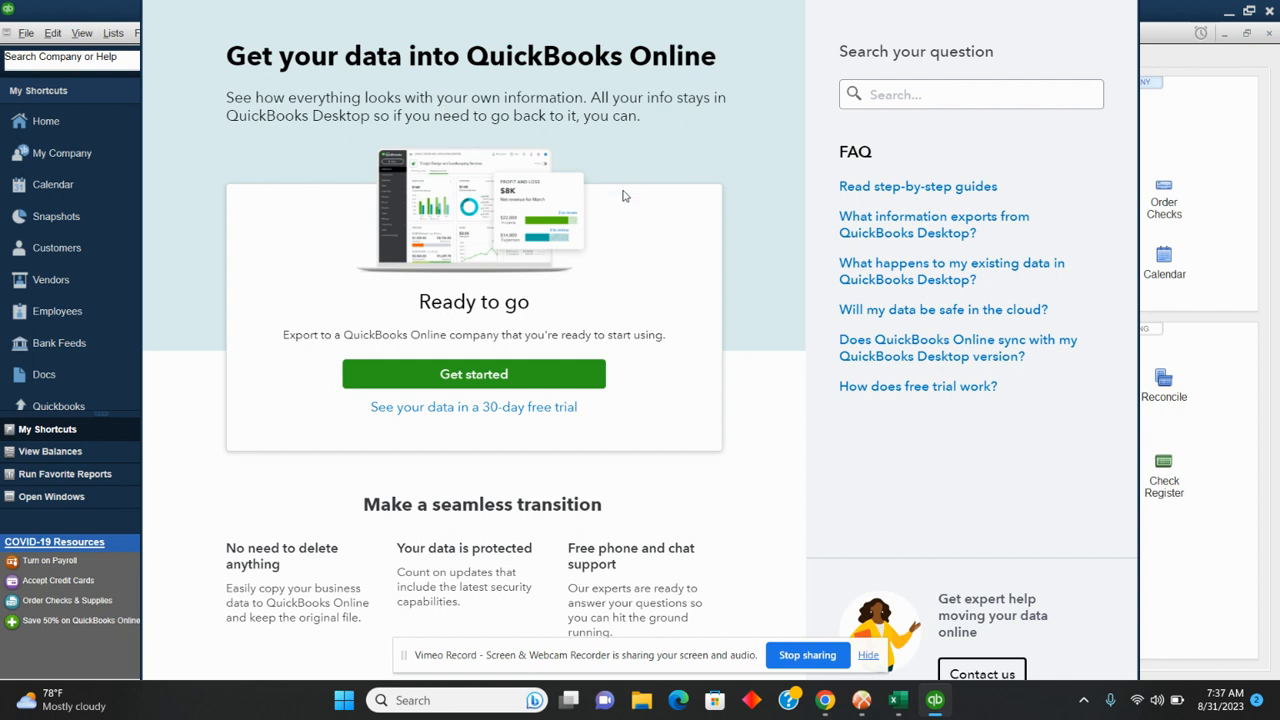
{"action": "left_click", "coordinate": [439, 377]}
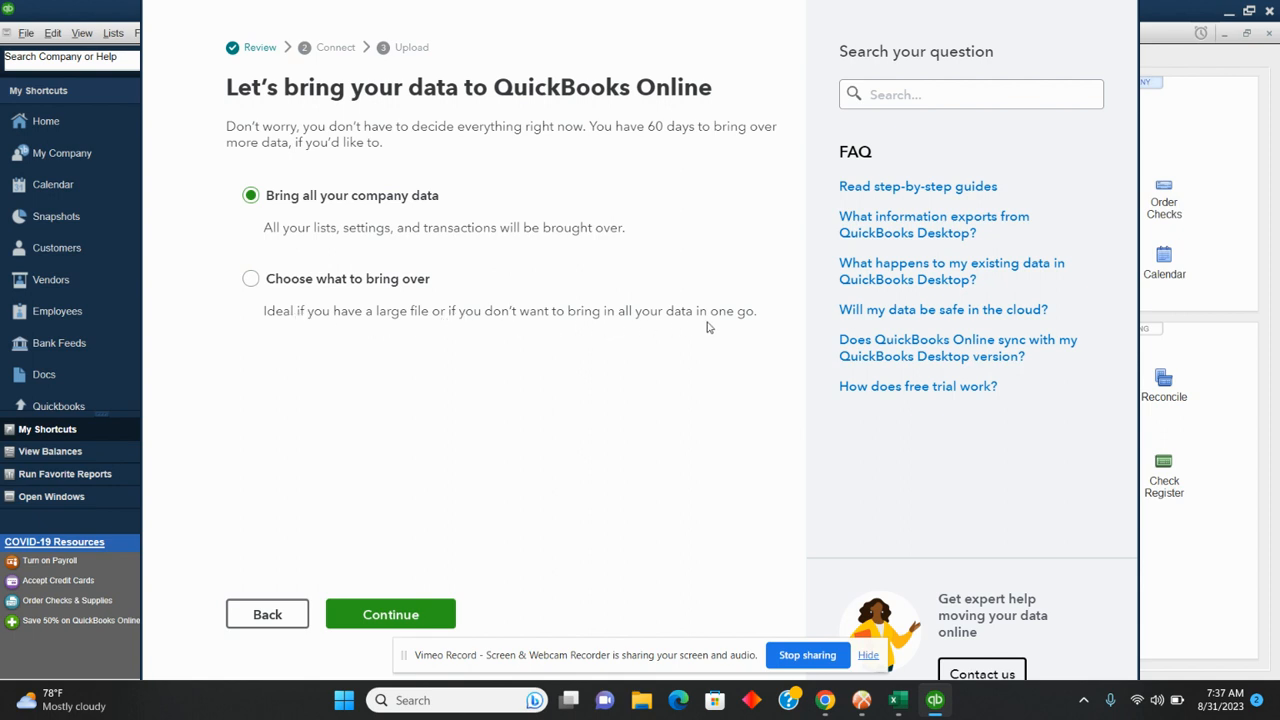
Try the selective export options, All lists and balances and Only lists, and review which lists can be brought over.
{"action": "left_click", "coordinate": [251, 280]}
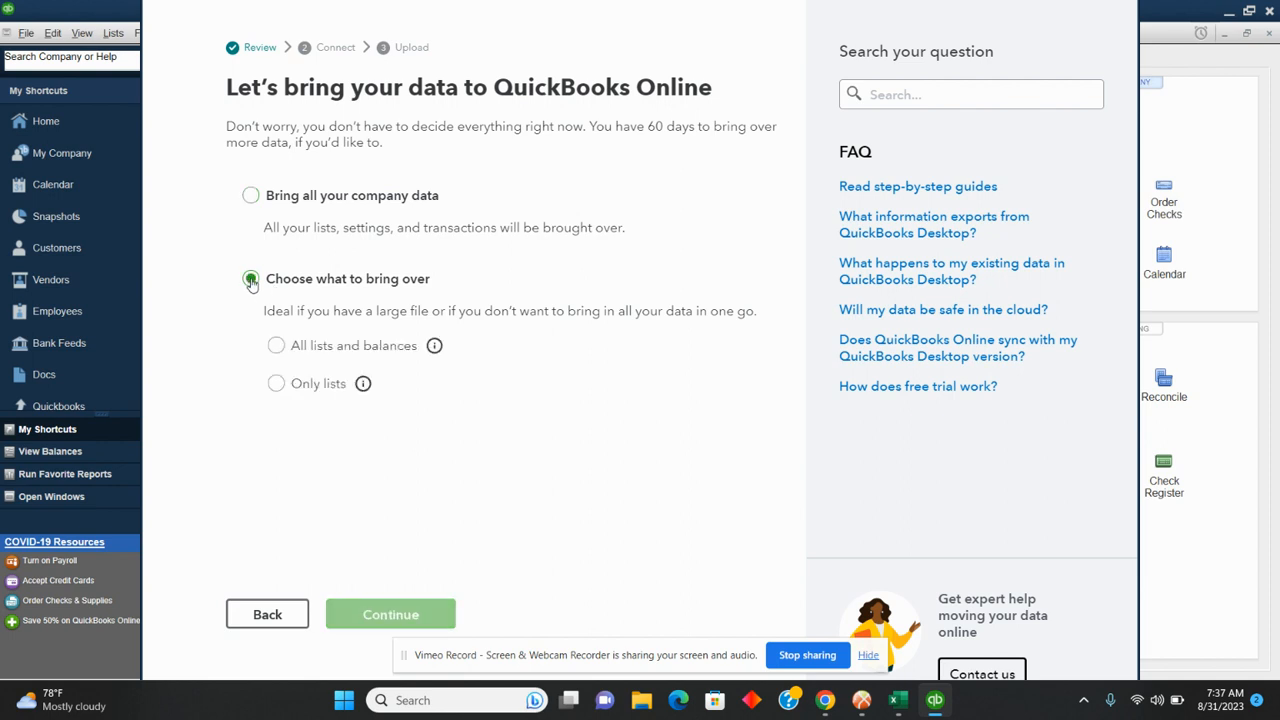
{"action": "left_click", "coordinate": [283, 348]}
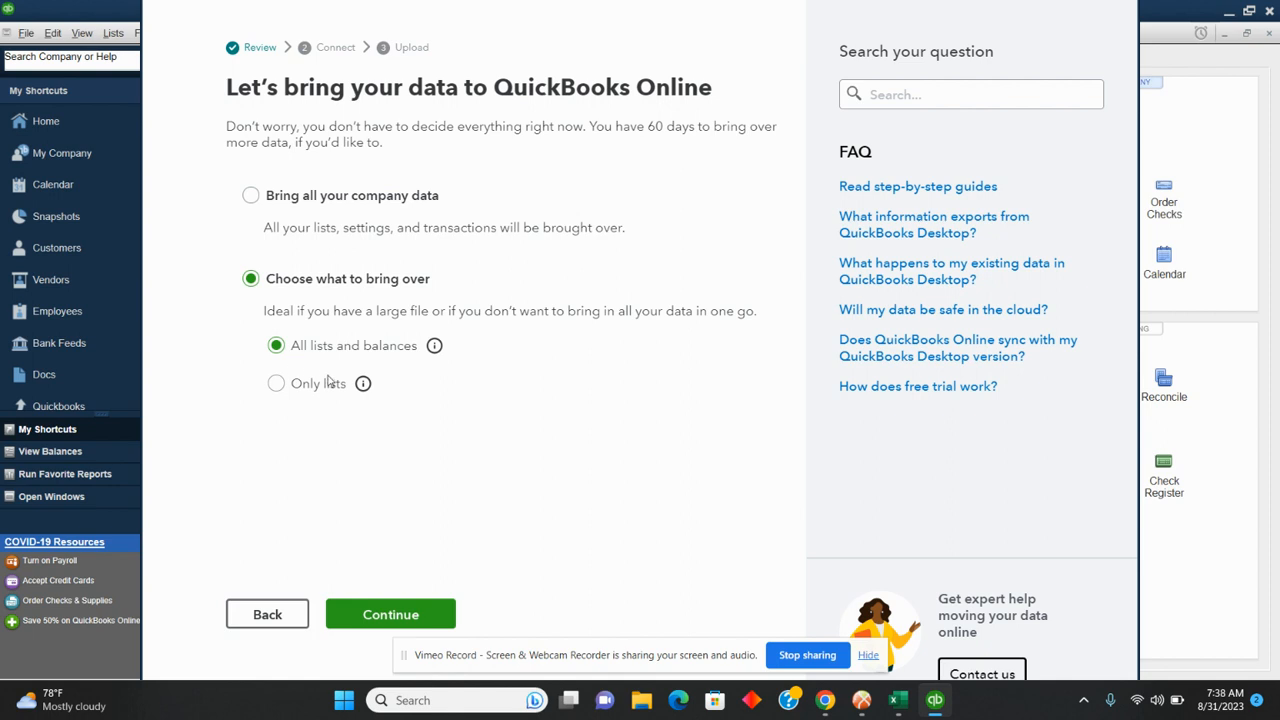
{"action": "mouse_move", "coordinate": [440, 345]}
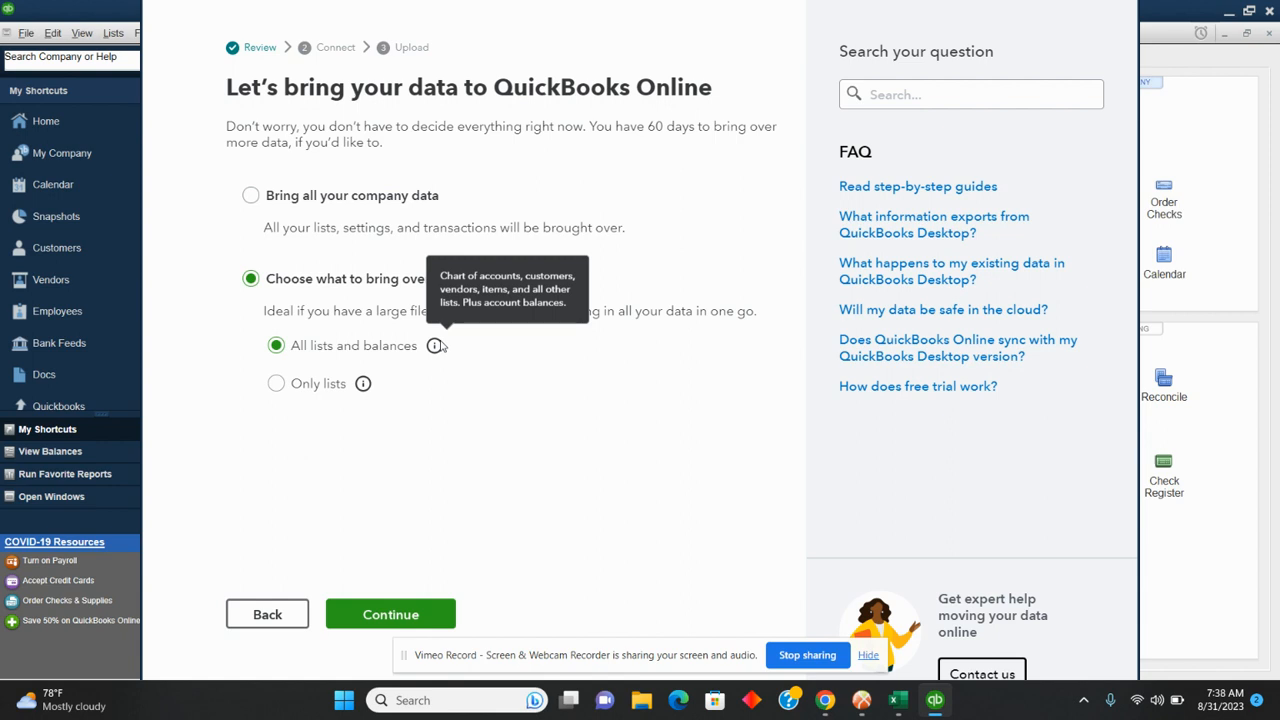
{"action": "left_click", "coordinate": [275, 388]}
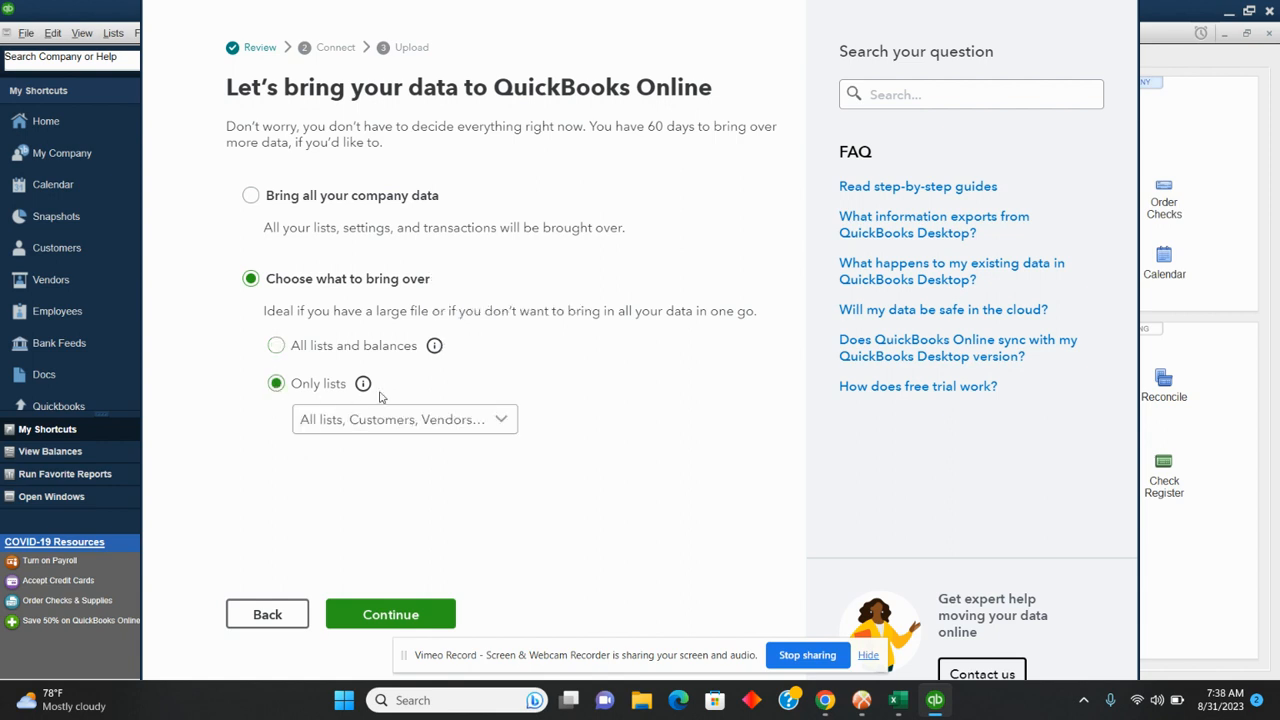
{"action": "mouse_move", "coordinate": [363, 384]}
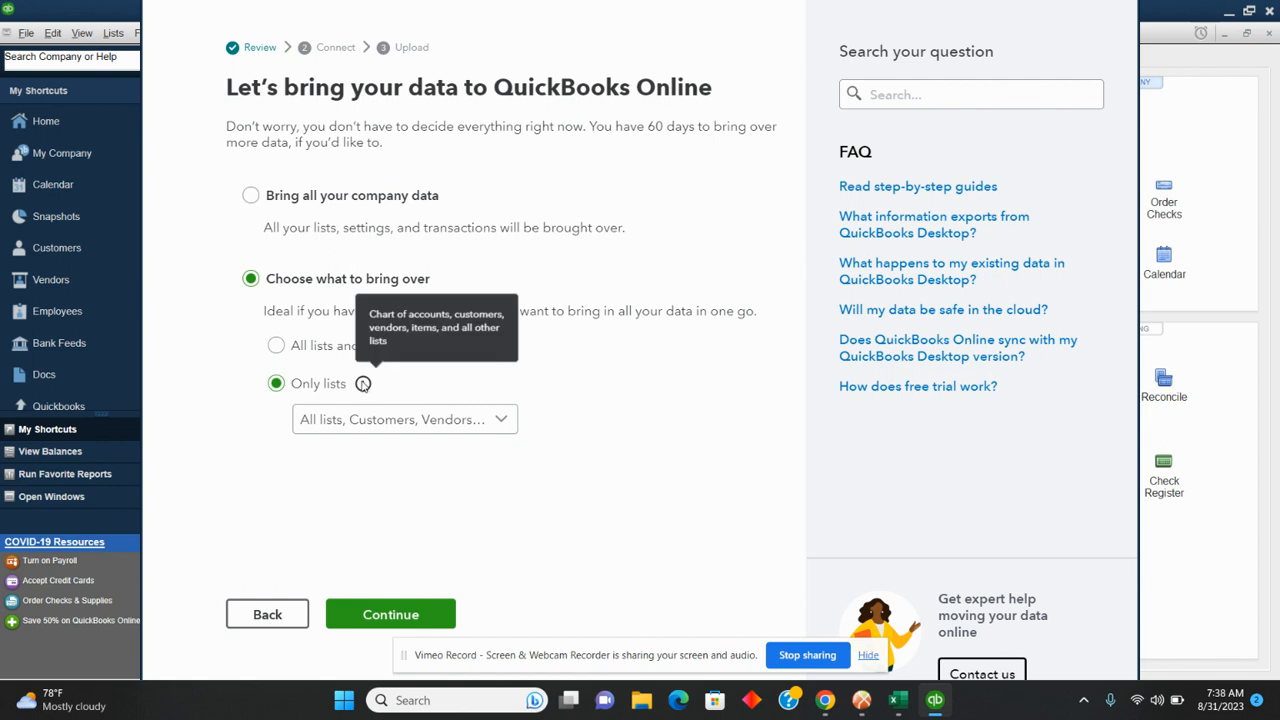
{"action": "left_click", "coordinate": [503, 420]}
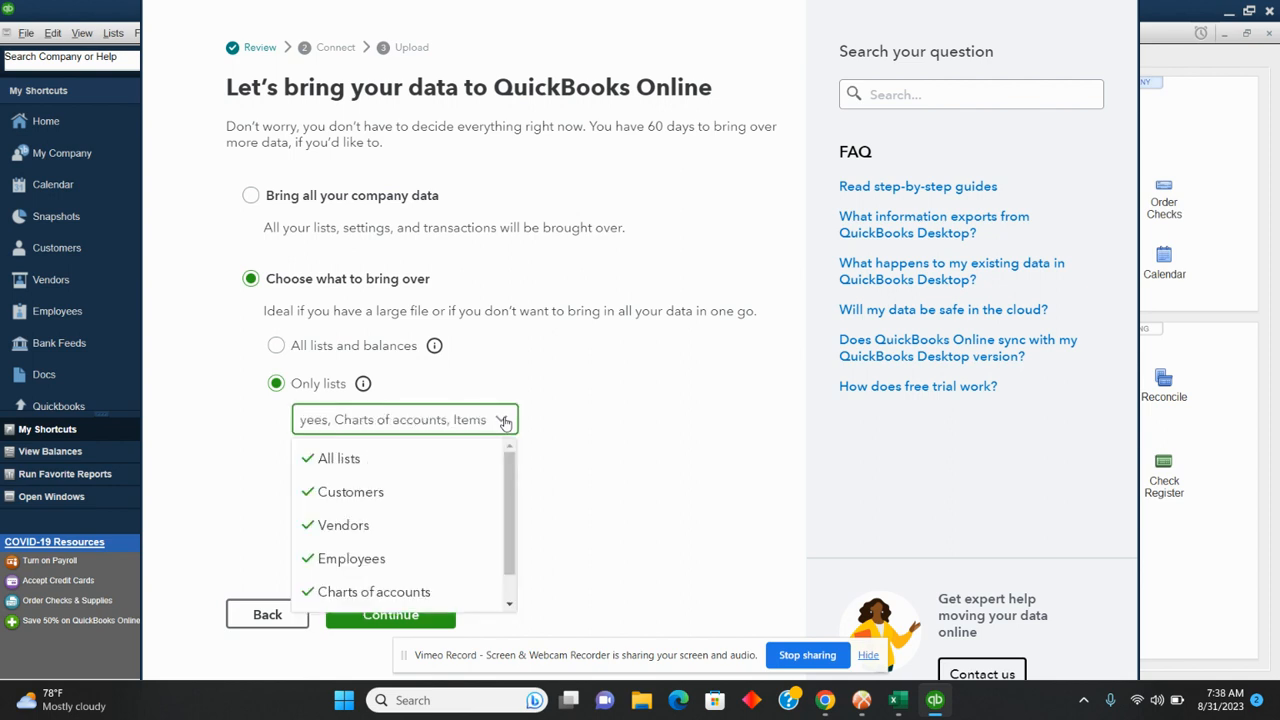
{"action": "mouse_move", "coordinate": [511, 473]}
{"action": "left_mouse_down"}
{"action": "mouse_move", "coordinate": [508, 517]}
{"action": "mouse_move", "coordinate": [505, 458]}
{"action": "left_mouse_up"}
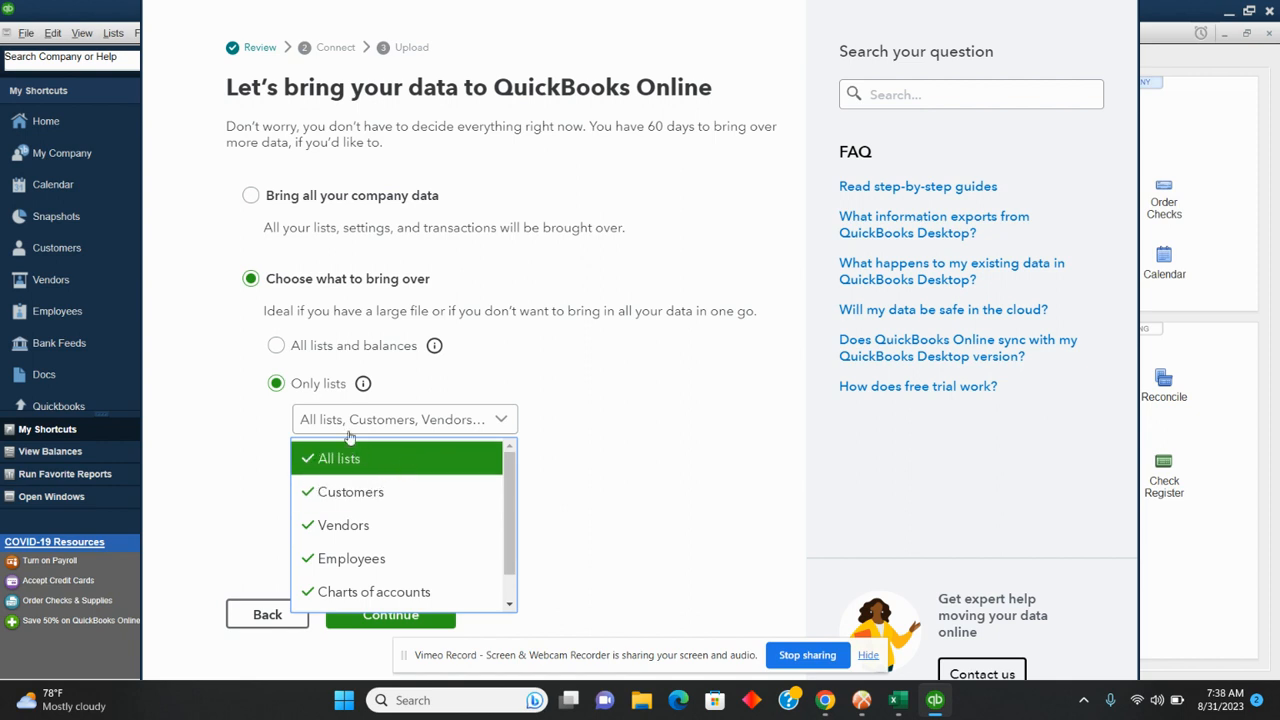
{"action": "left_click", "coordinate": [280, 347]}
{"action": "left_click", "coordinate": [278, 346]}
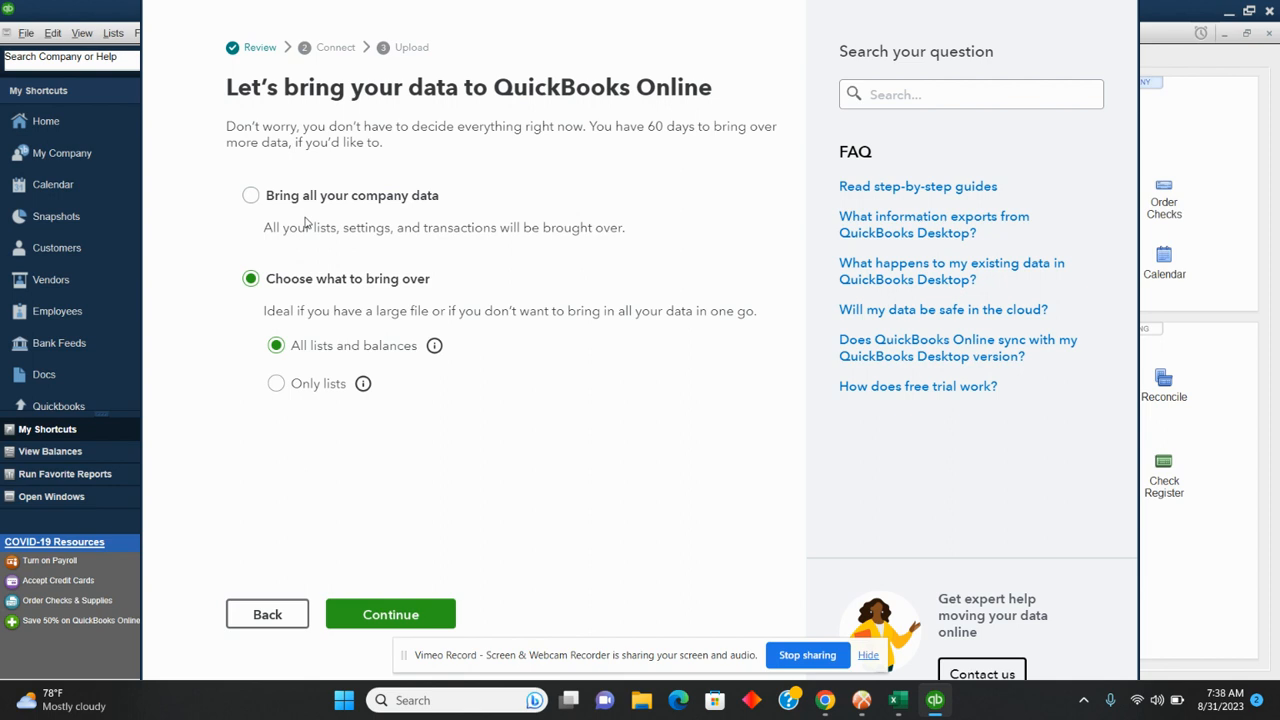
Choose to bring all company data over and set the home currency to US Dollar.
{"action": "left_click", "coordinate": [253, 196]}
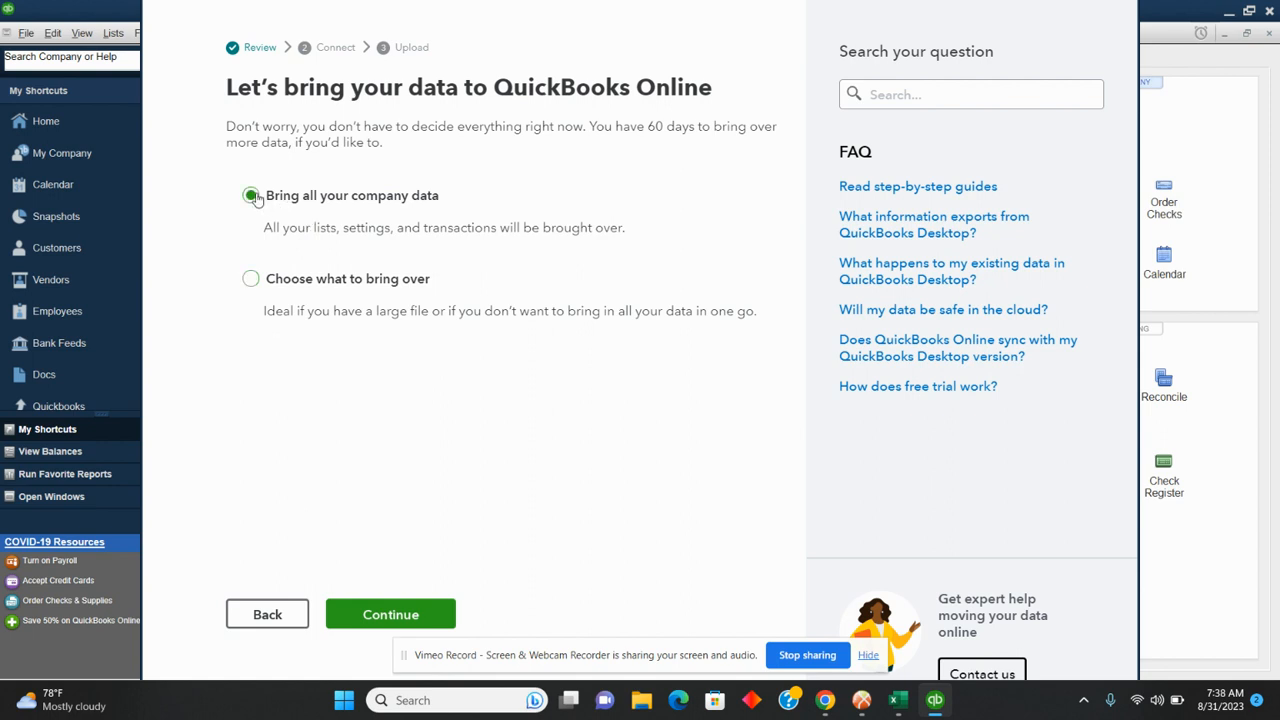
{"action": "left_click", "coordinate": [386, 618]}
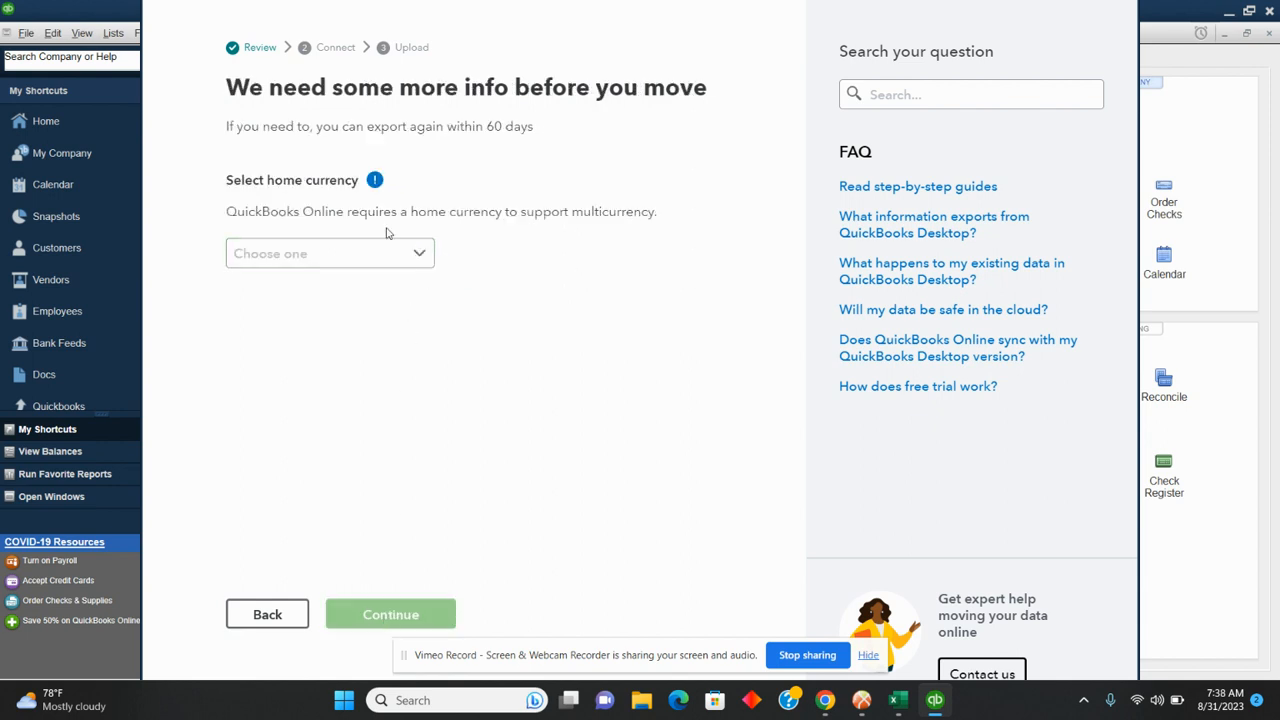
{"action": "left_click", "coordinate": [417, 255]}
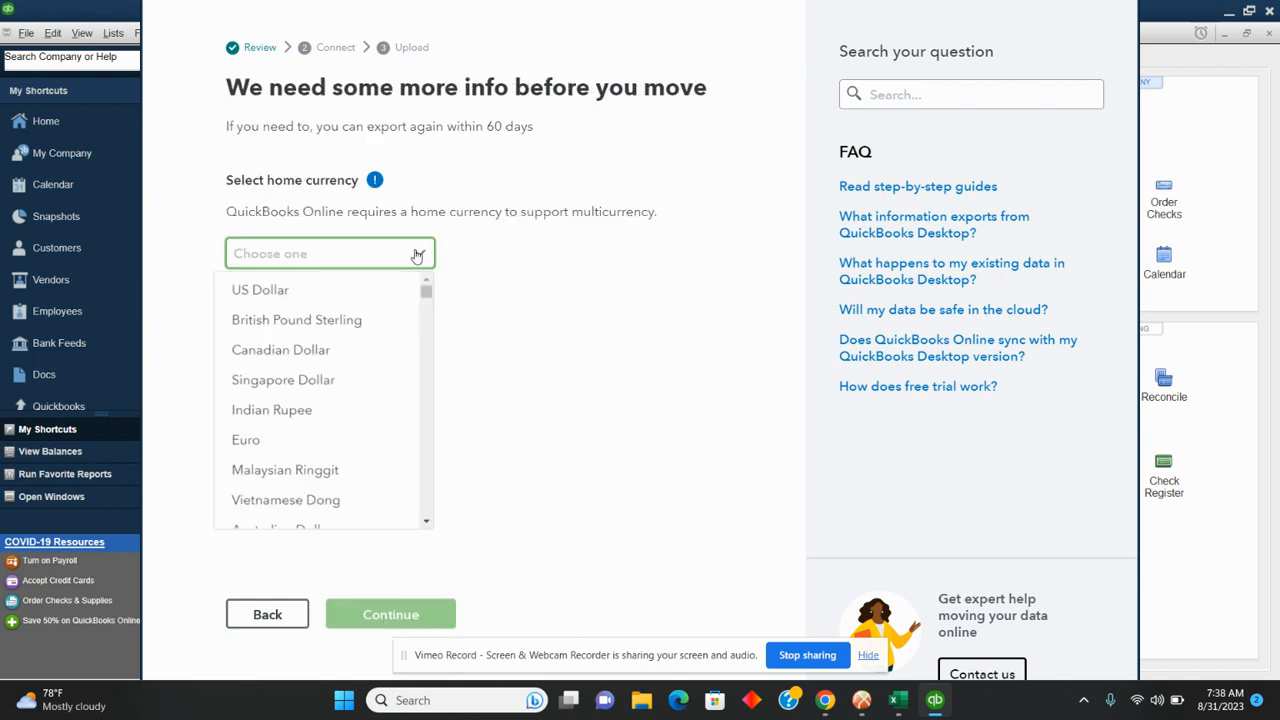
{"action": "left_click", "coordinate": [323, 296]}
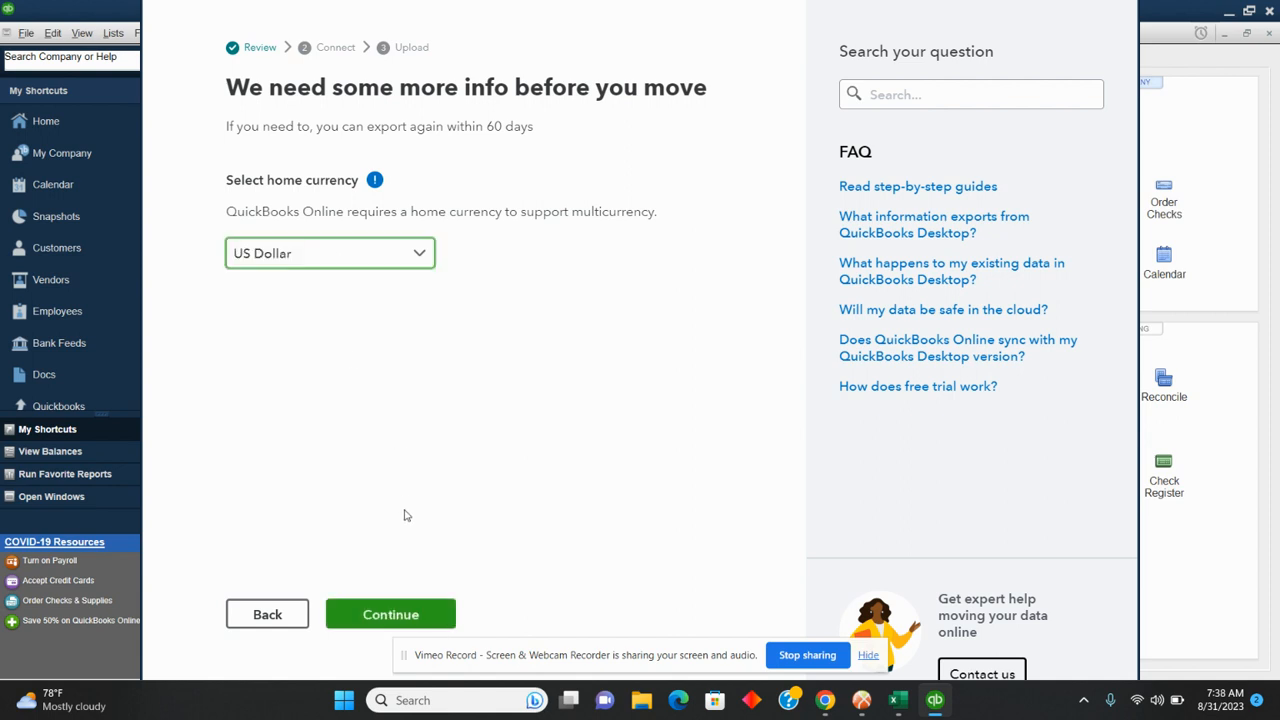
{"action": "left_click", "coordinate": [391, 613]}
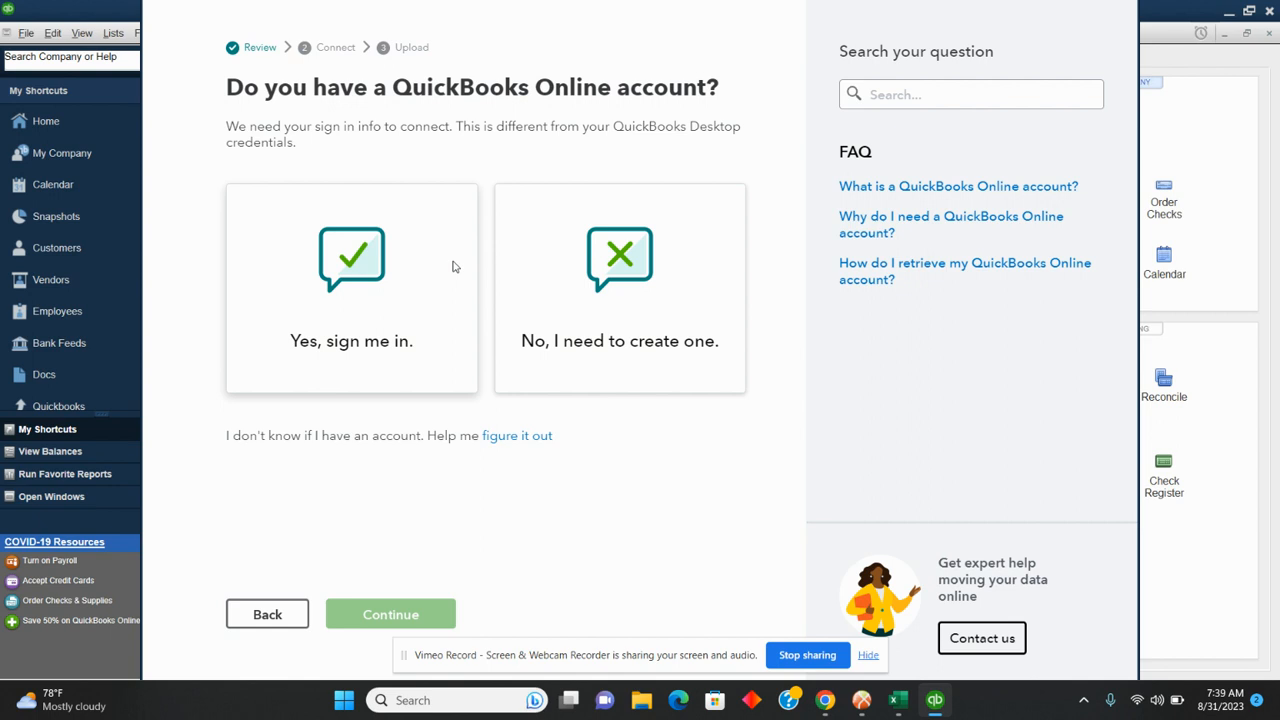
Indicate that a QuickBooks Online account already exists and continue to the Intuit sign-in form's User ID field.
{"action": "left_click", "coordinate": [396, 277]}
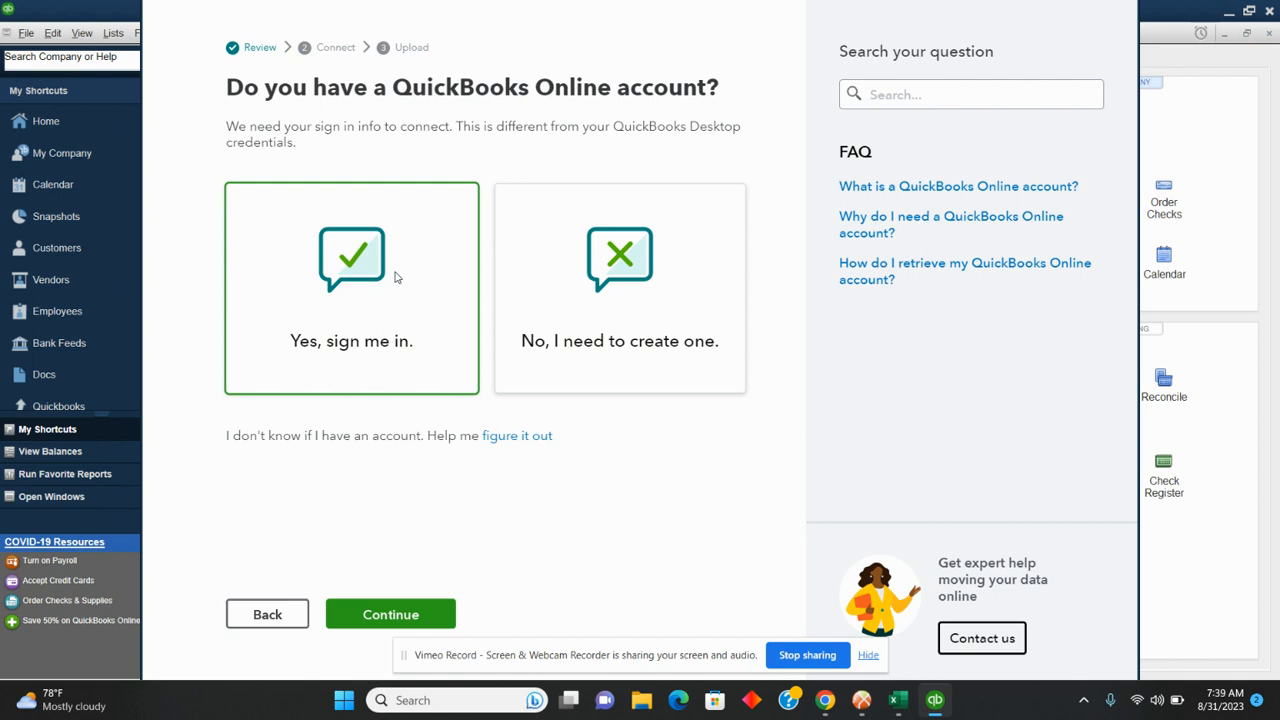
{"action": "left_click", "coordinate": [372, 617]}
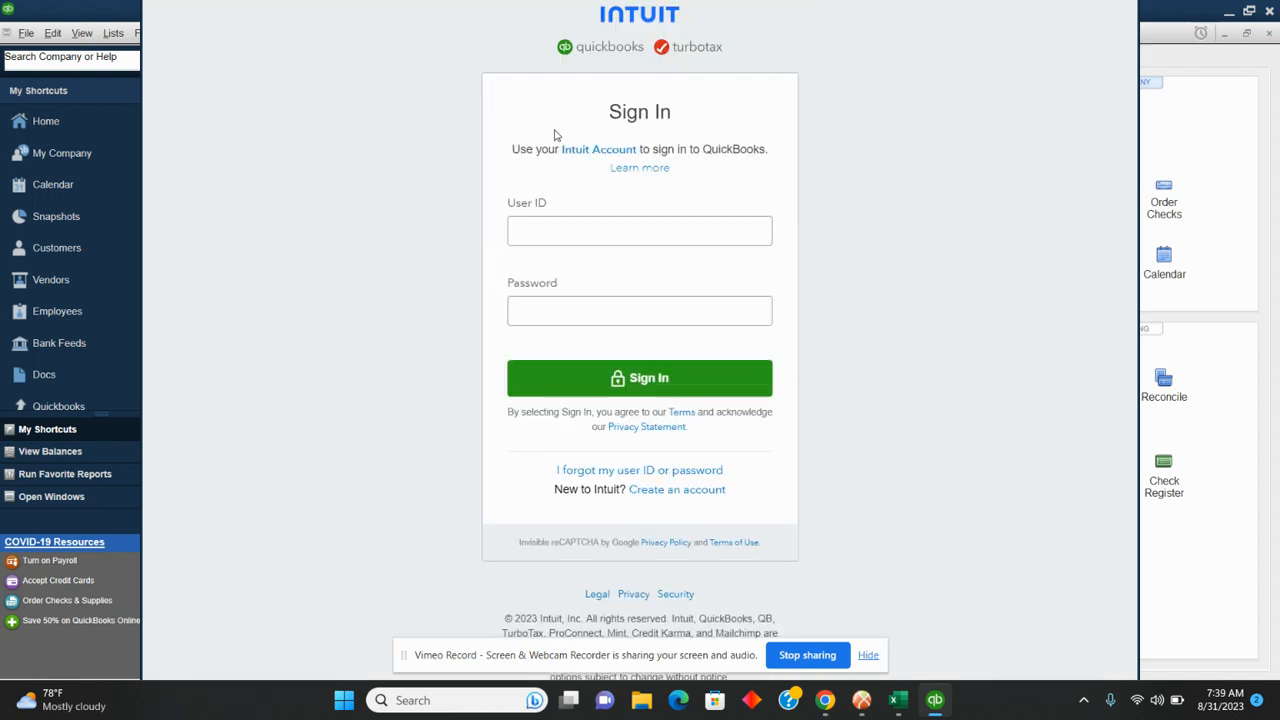
{"action": "left_click", "coordinate": [613, 232]}
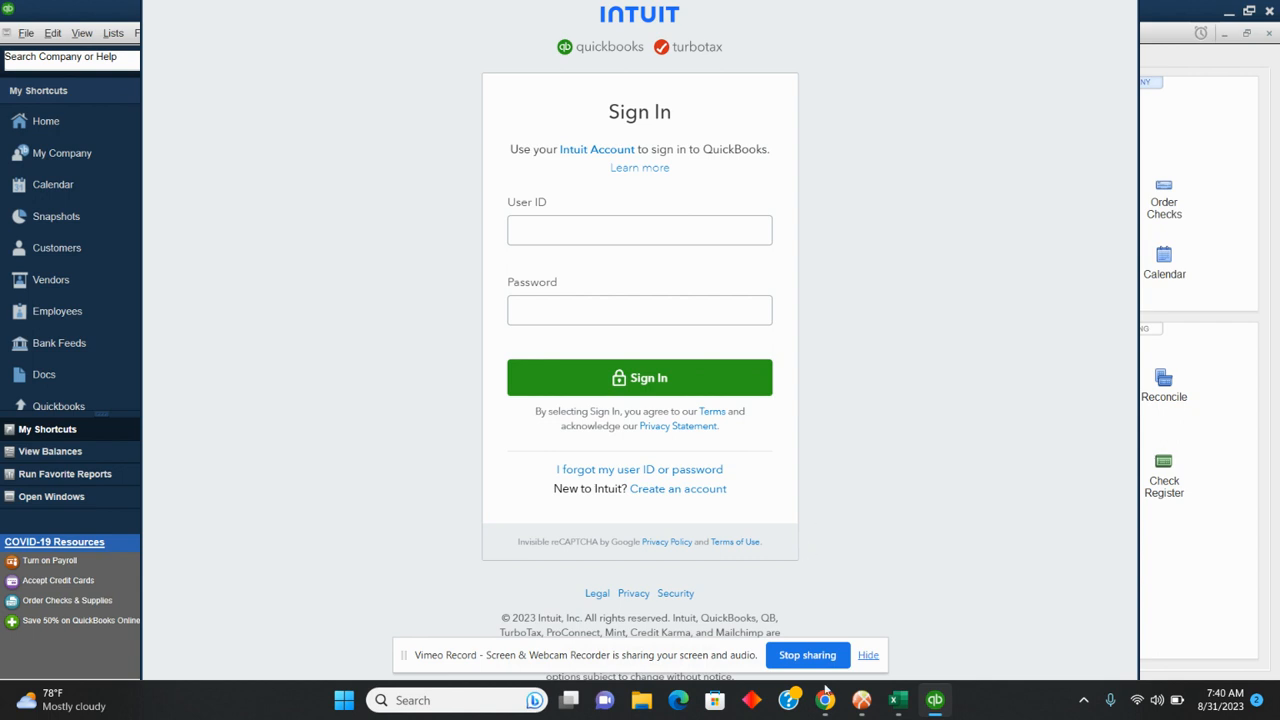
Switch to the sample_invoice_import_mc. workbook in Excel and widen the InvoiceNo column to fit its contents.
{"action": "mouse_move", "coordinate": [825, 705]}
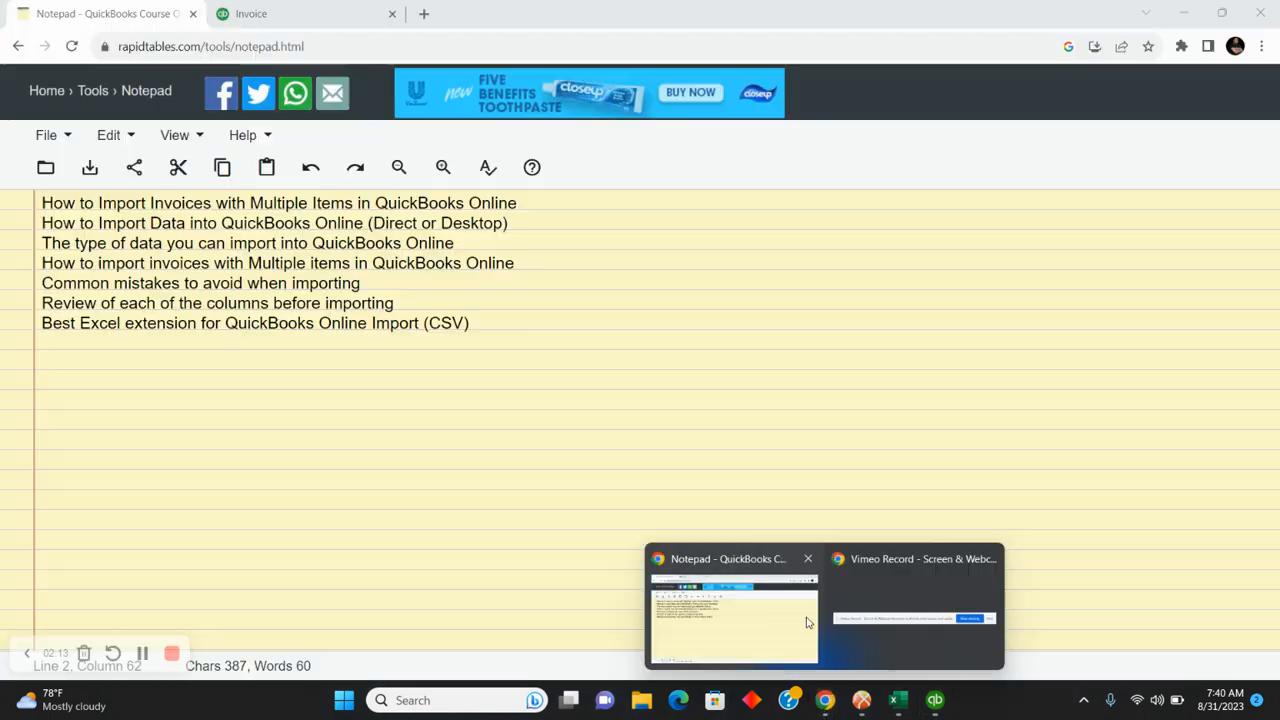
{"action": "left_click", "coordinate": [735, 615]}
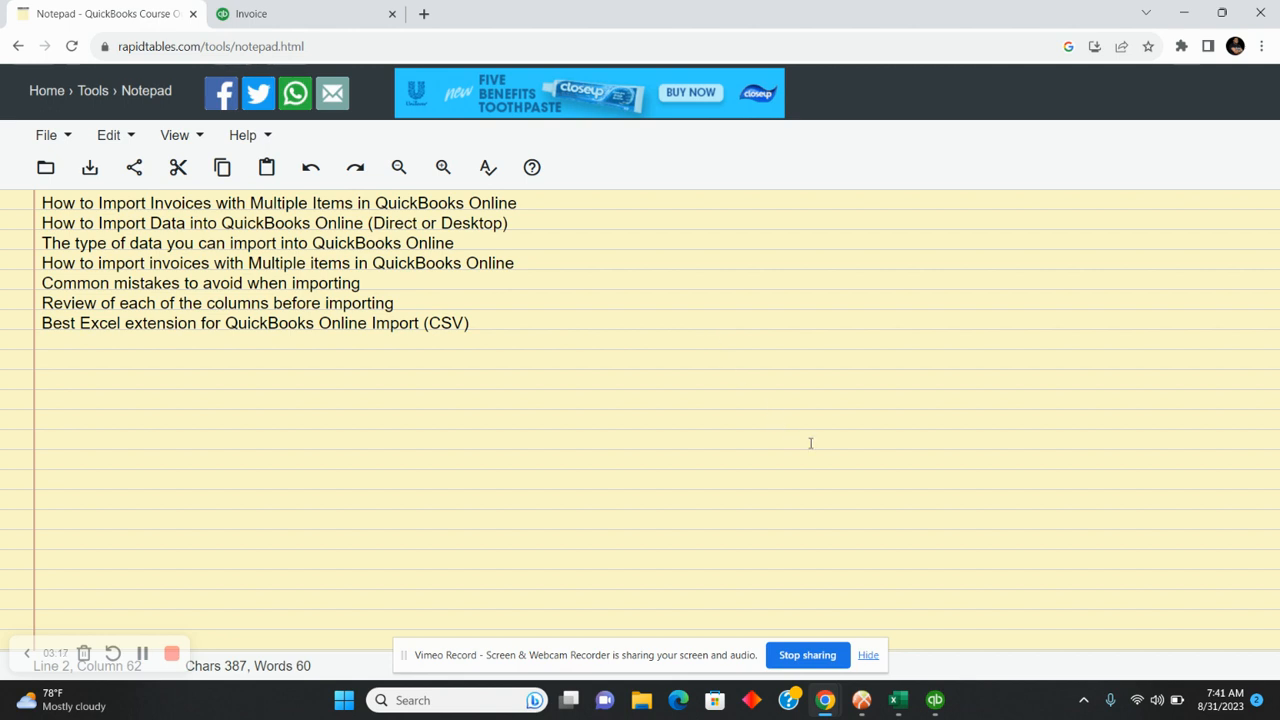
{"action": "mouse_move", "coordinate": [902, 707]}
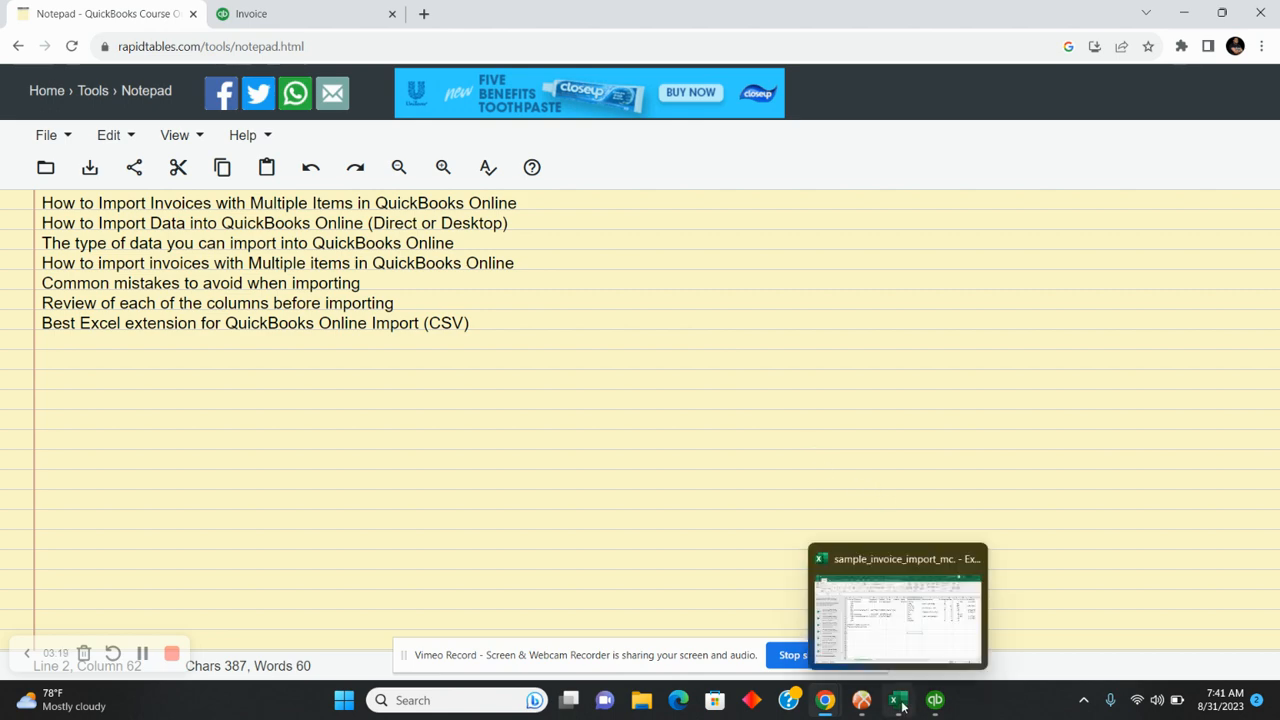
{"action": "left_click", "coordinate": [897, 644]}
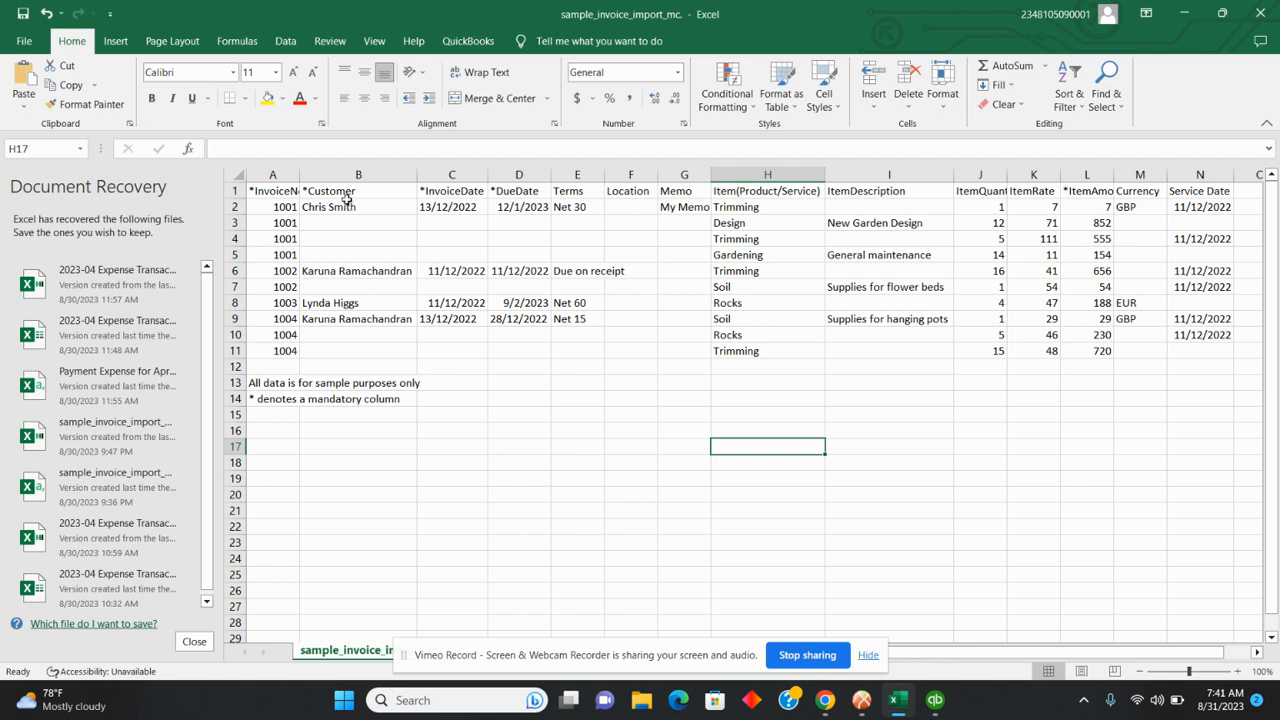
{"action": "double_click", "coordinate": [299, 174]}
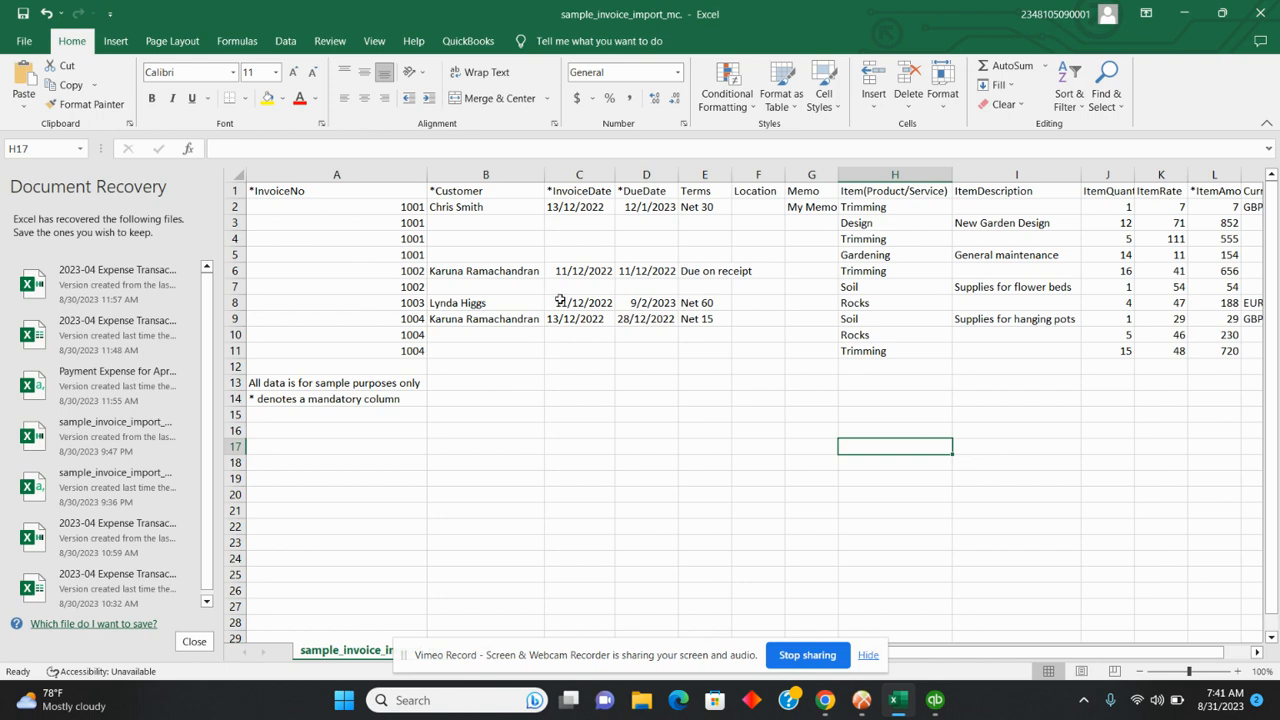
Switch to QuickBooks Online in Chrome and open the invoice import from the Import Data tools.
{"action": "mouse_move", "coordinate": [828, 712]}
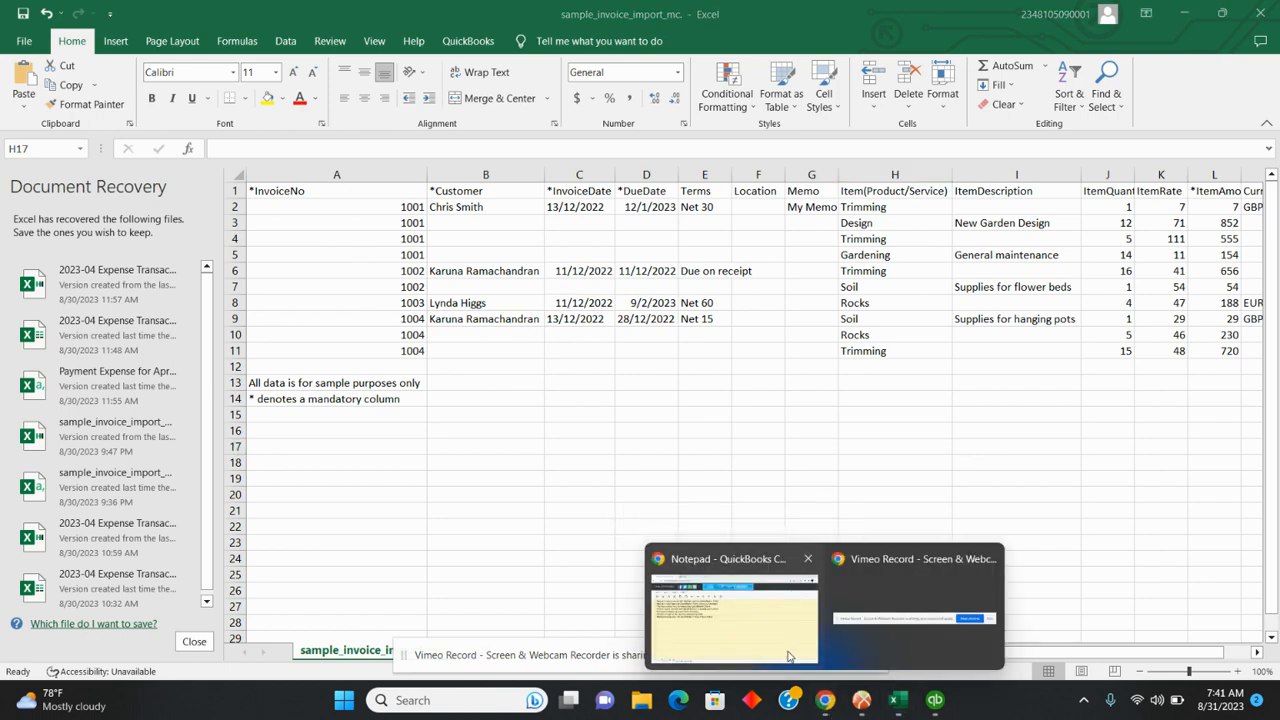
{"action": "left_click", "coordinate": [790, 598]}
{"action": "left_click", "coordinate": [252, 13]}
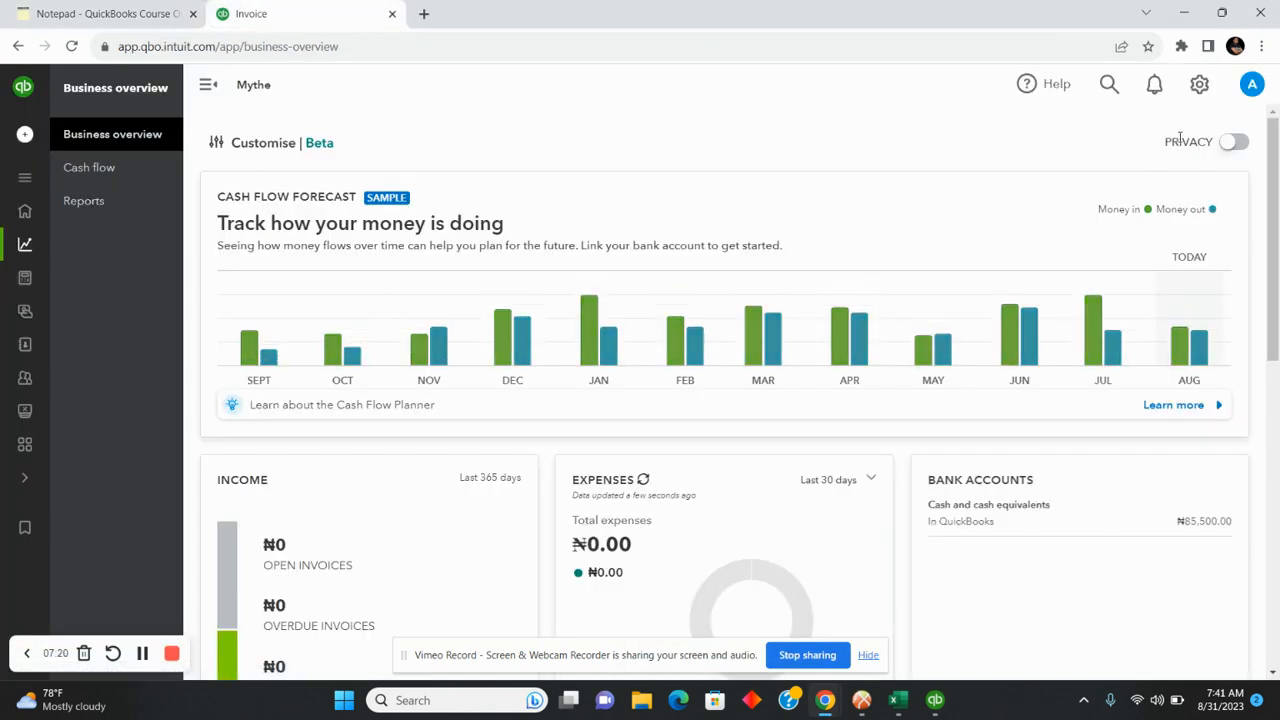
{"action": "left_click", "coordinate": [1198, 88]}
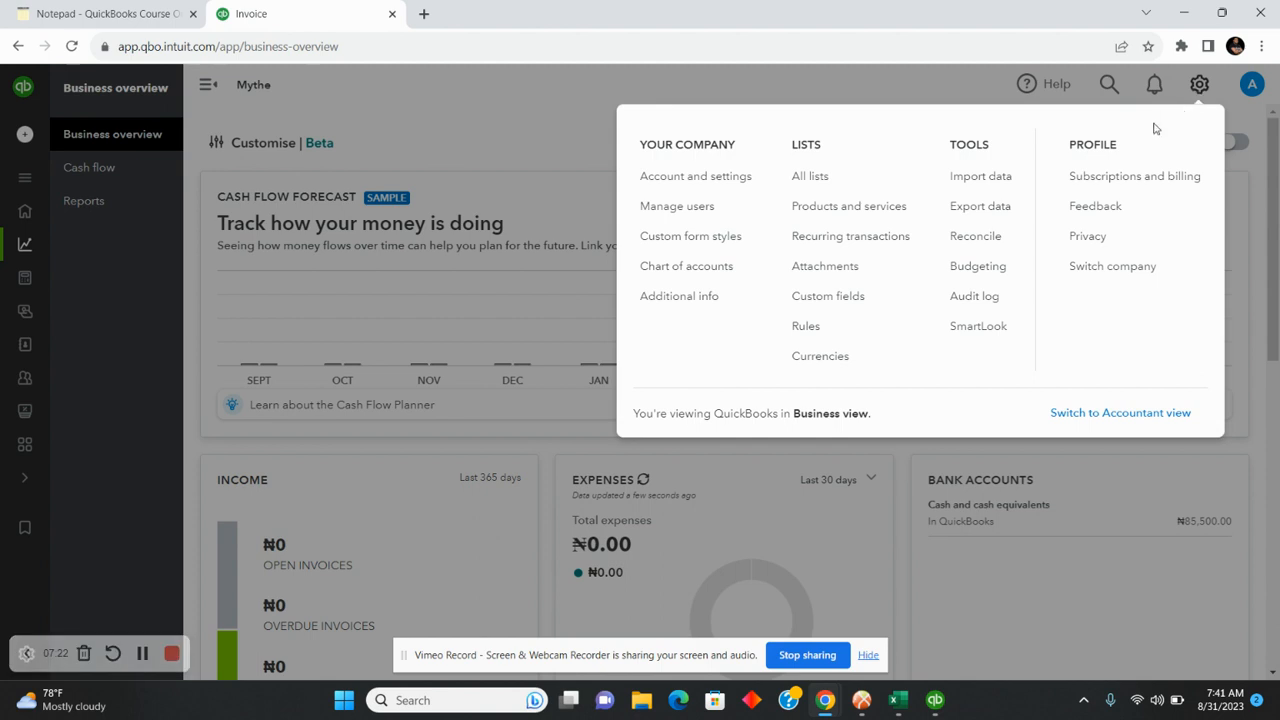
{"action": "left_click", "coordinate": [996, 180]}
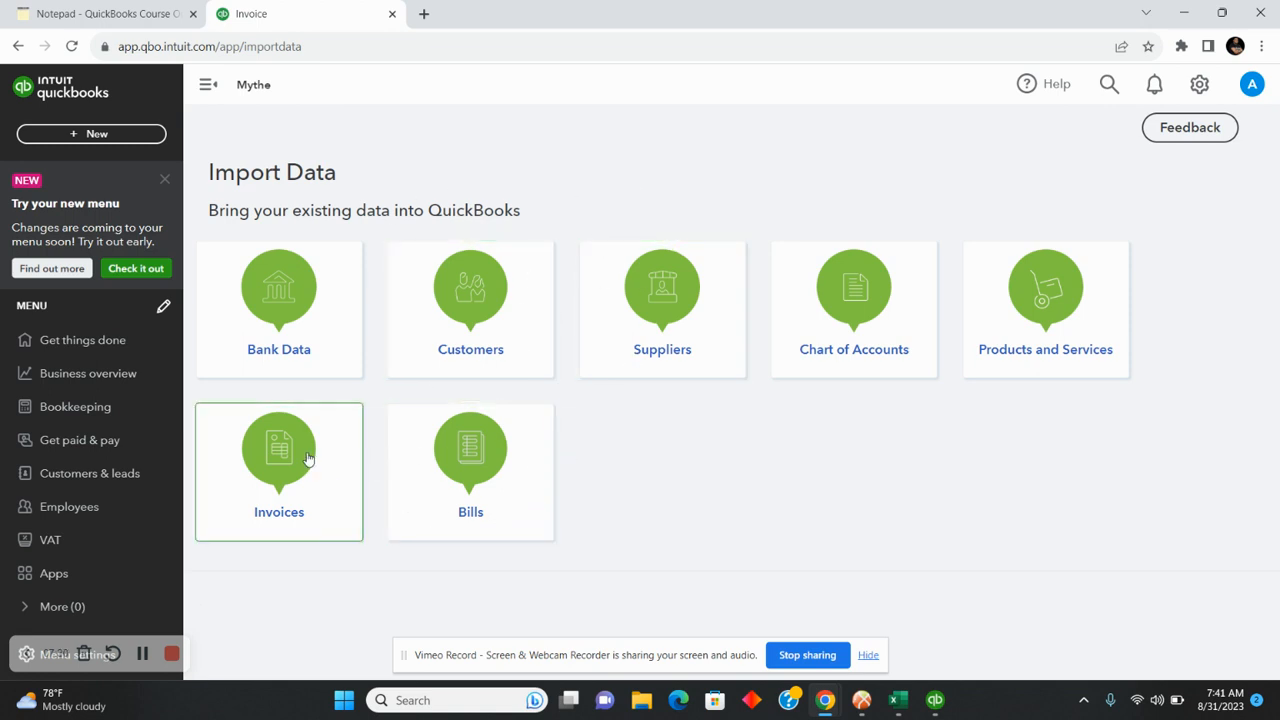
{"action": "left_click", "coordinate": [306, 458]}
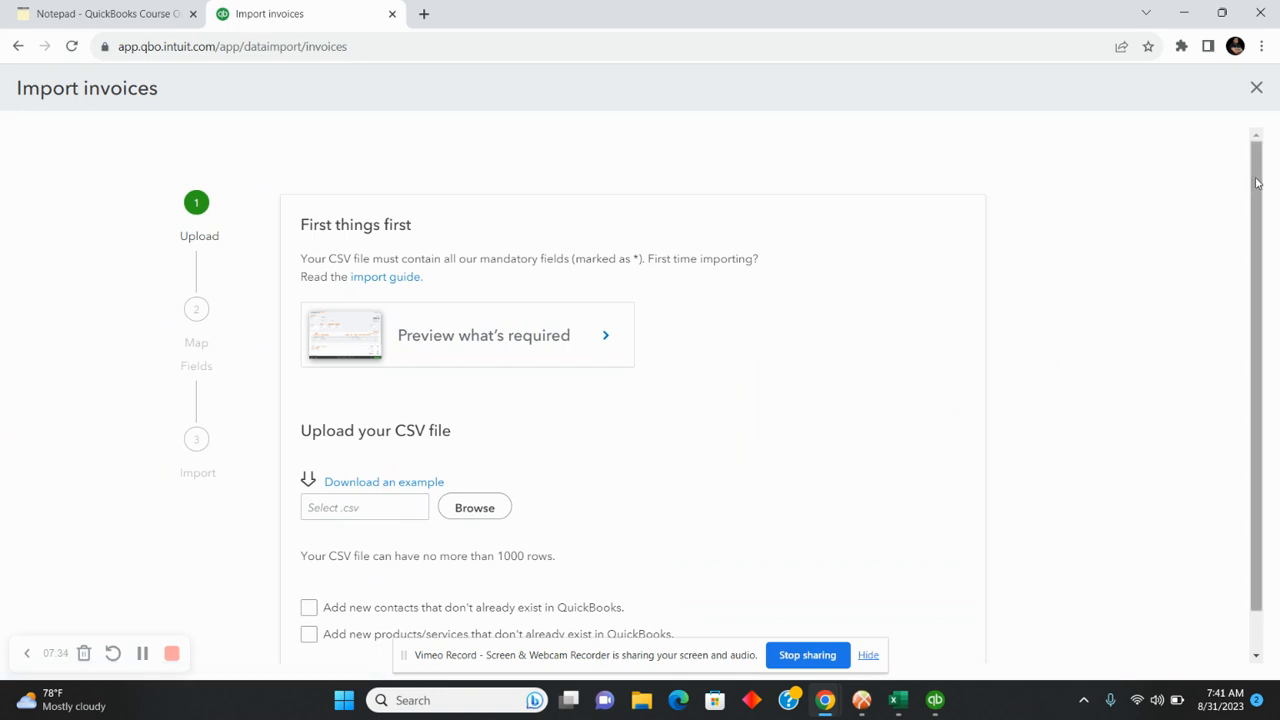
Preview the required invoice fields in the sample PDF and return to the Import invoices page.
{"action": "left_click_drag", "start_coordinate": [1252, 182], "coordinate": [1260, 275]}
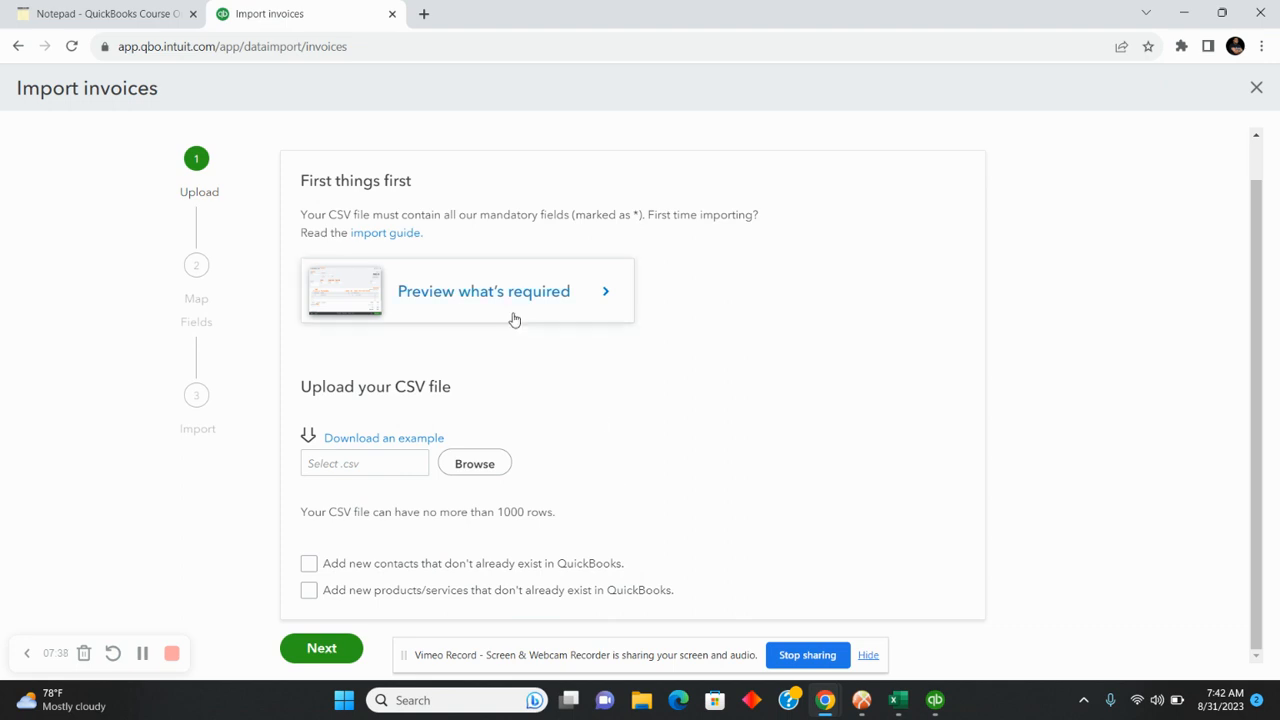
{"action": "left_click", "coordinate": [483, 302]}
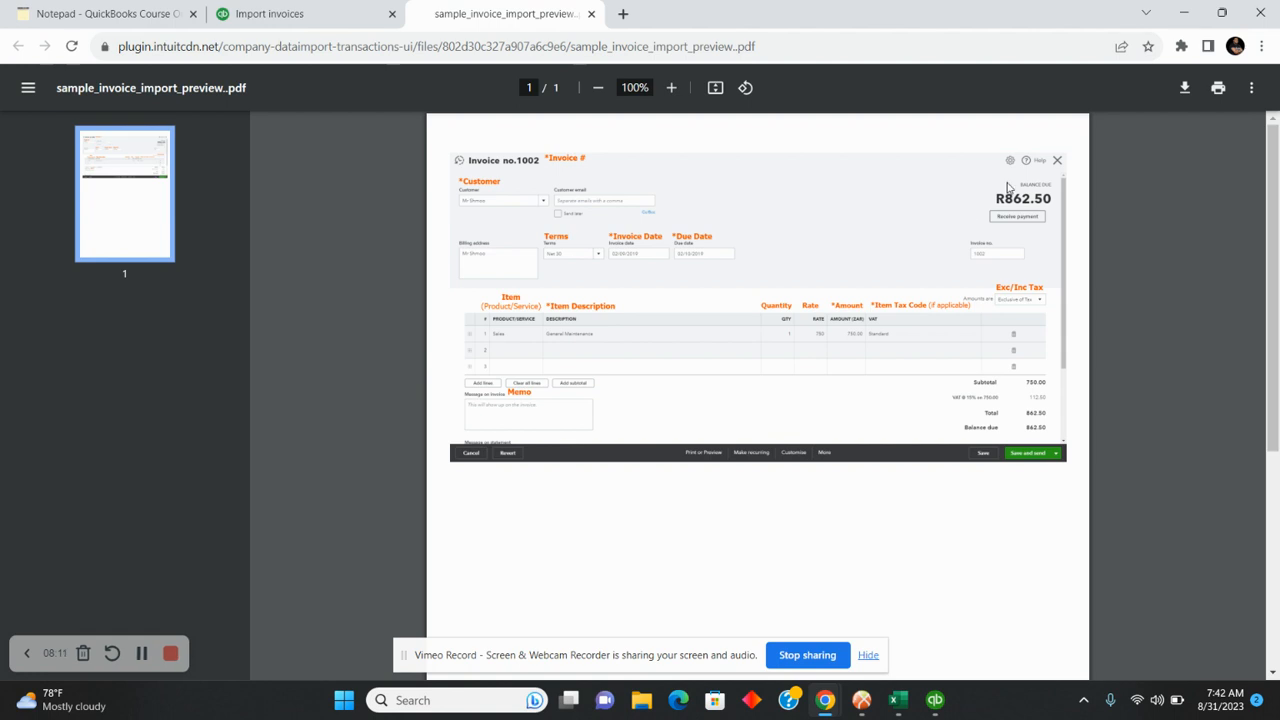
{"action": "left_click", "coordinate": [283, 10]}
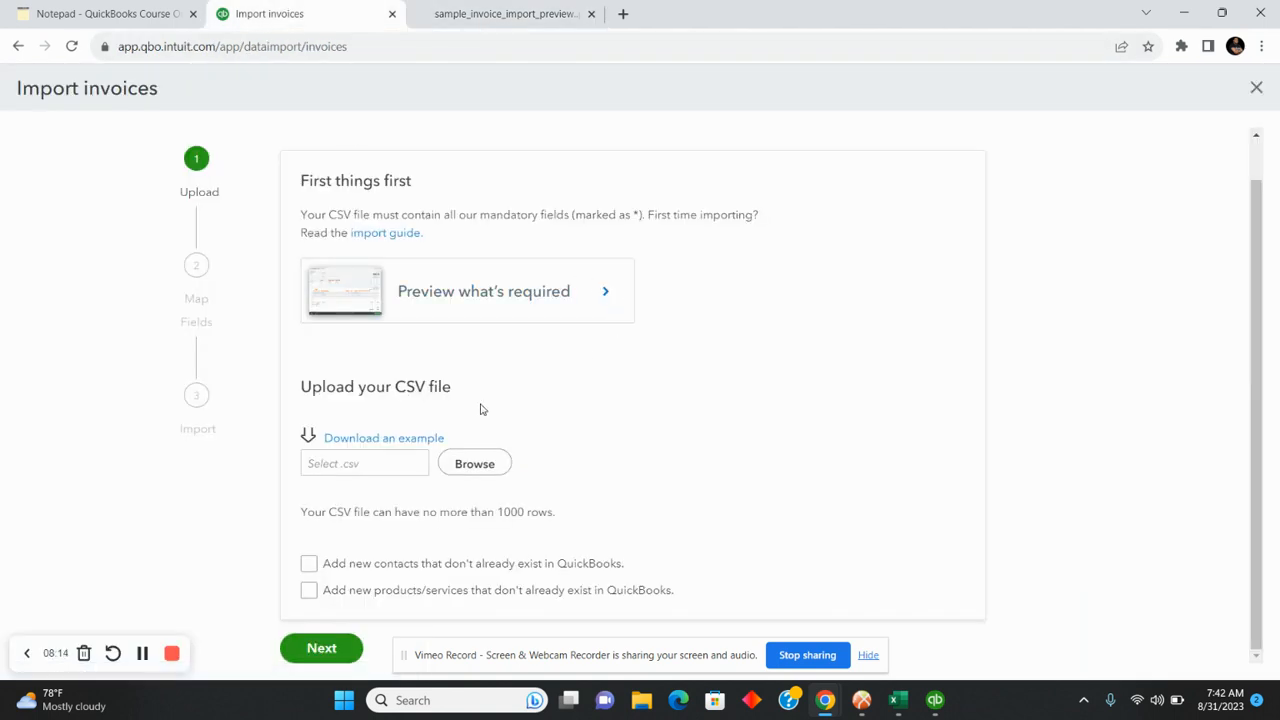
Download the example invoice CSV and switch to the sample_invoice_import_mc. workbook in Excel.
{"action": "left_click", "coordinate": [367, 441]}
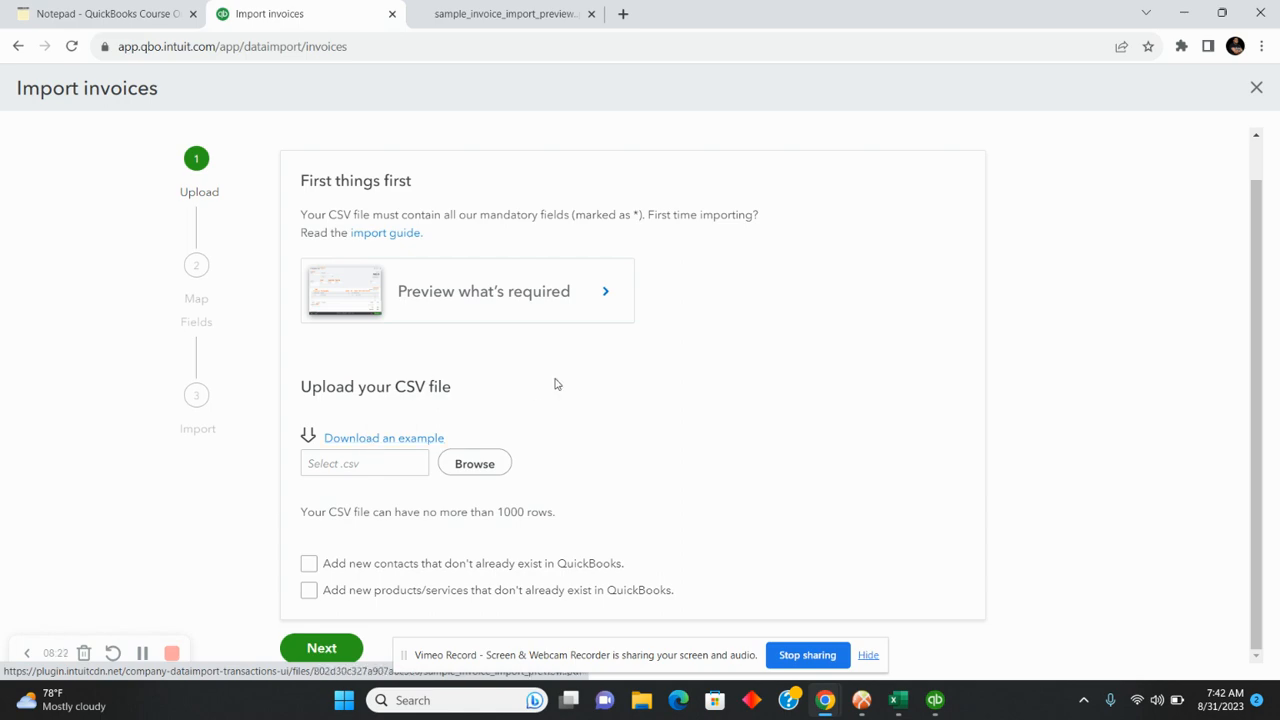
{"action": "mouse_move", "coordinate": [898, 700]}
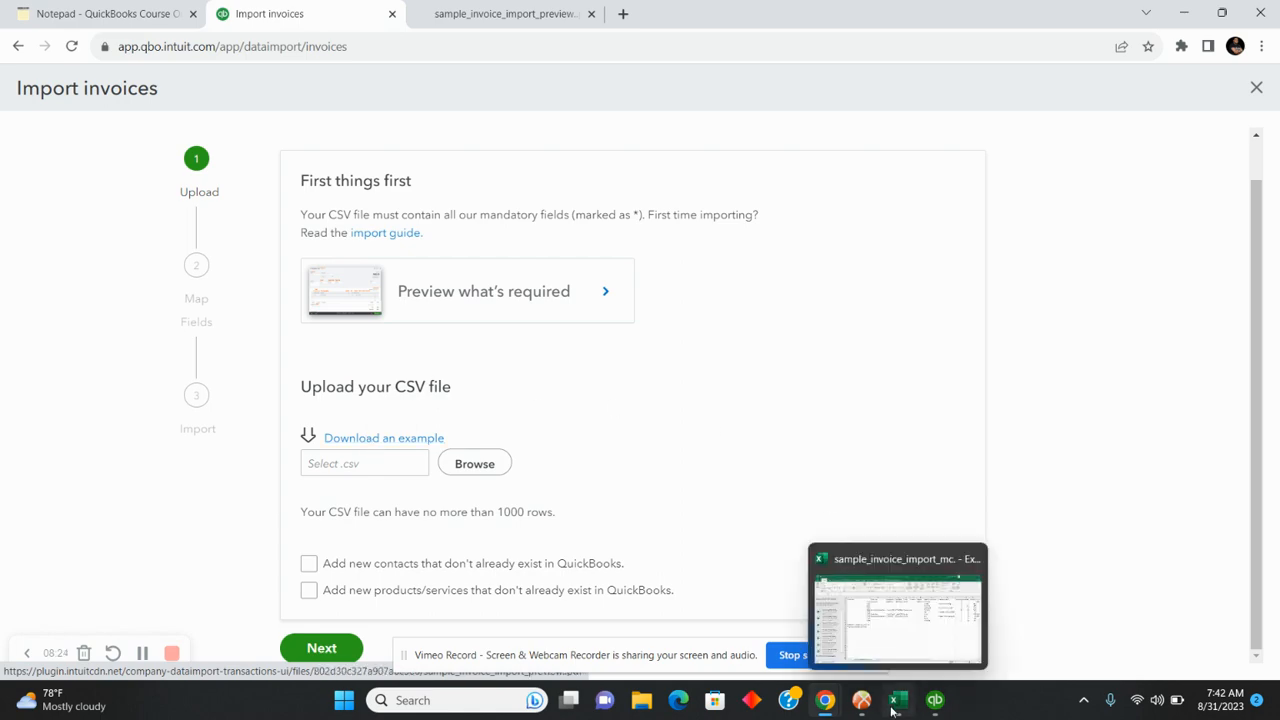
{"action": "left_click", "coordinate": [906, 656]}
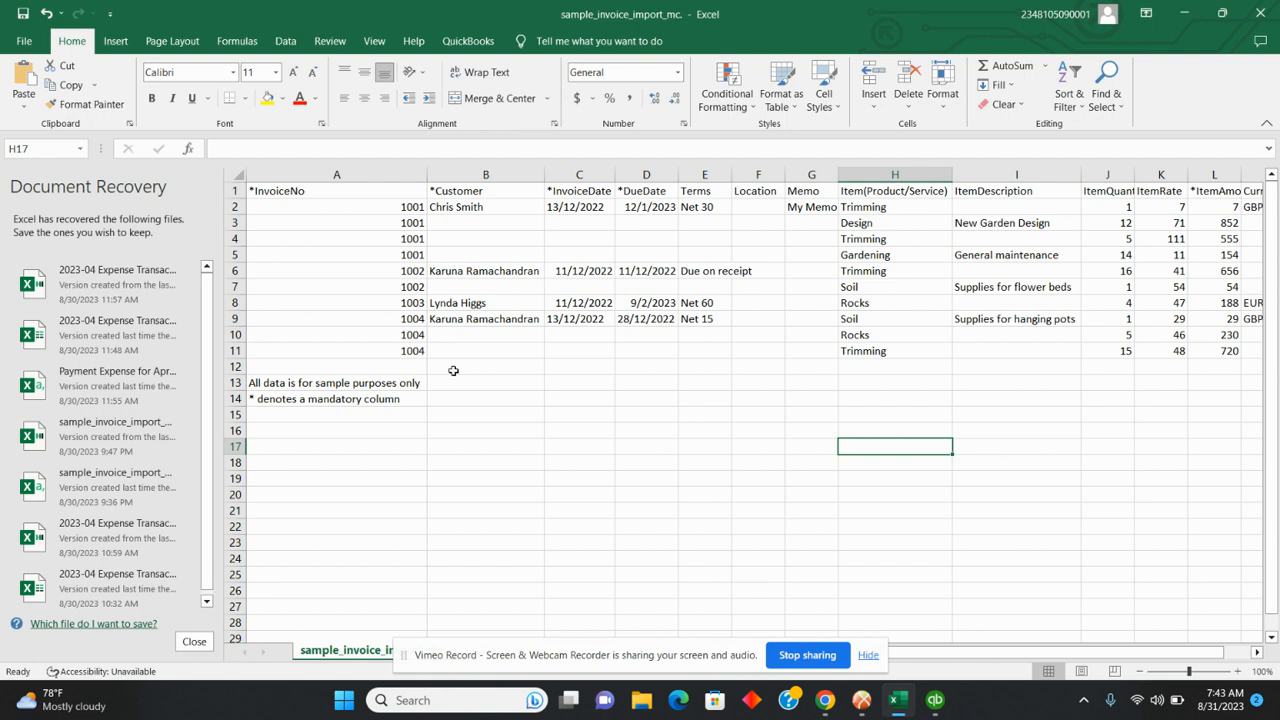
Bold the first invoice's repeated numbers in cells A2:A5 of the InvoiceNo column.
{"action": "left_click", "coordinate": [498, 207]}
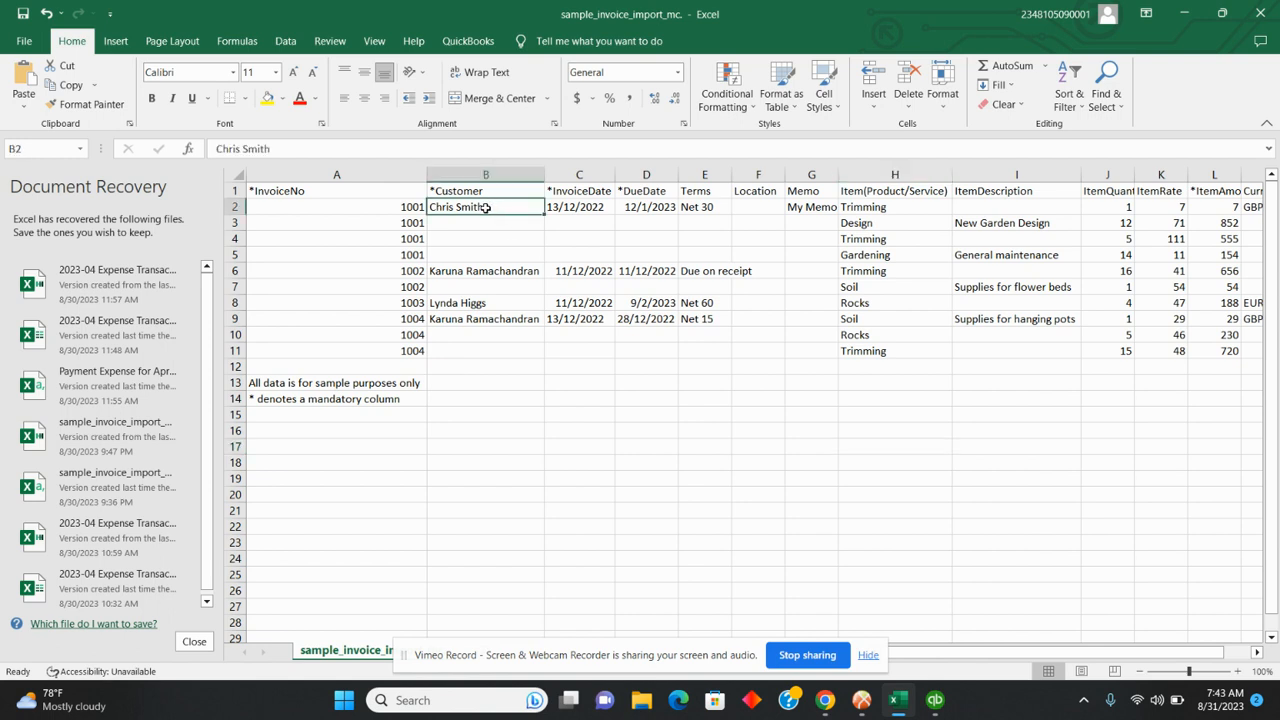
{"action": "left_click", "coordinate": [568, 210]}
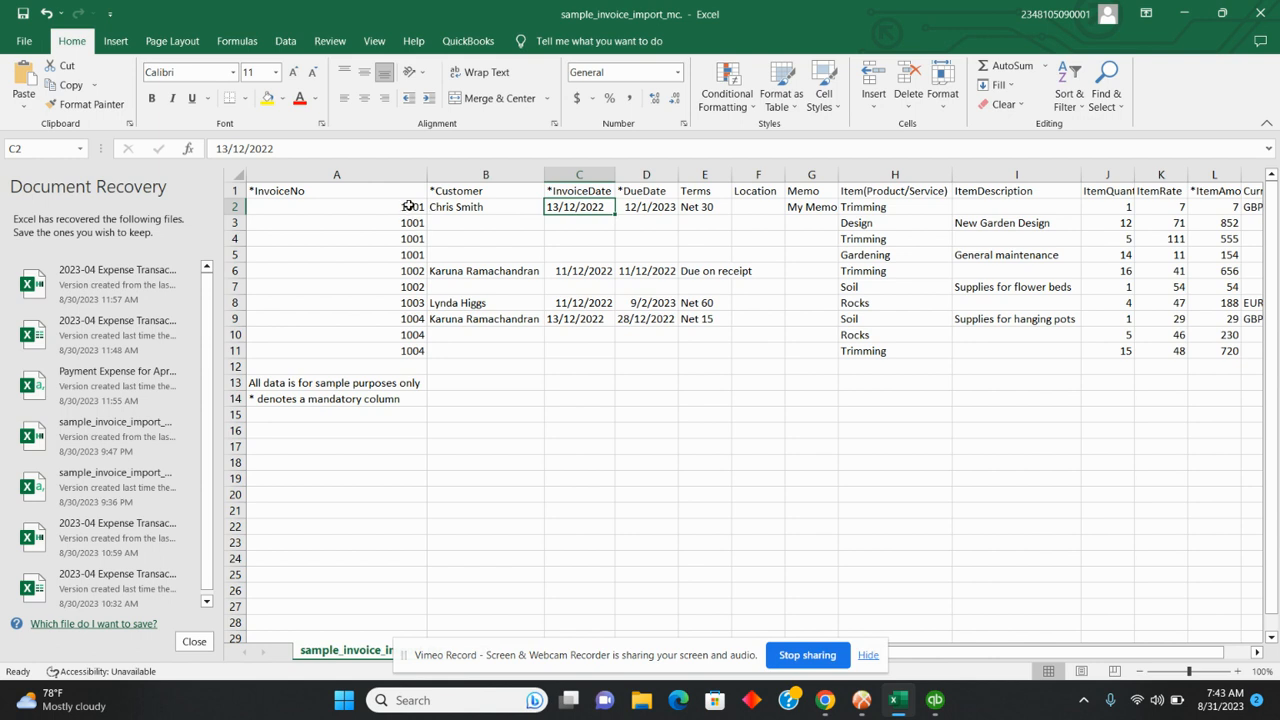
{"action": "left_click_drag", "start_coordinate": [409, 206], "coordinate": [410, 263]}
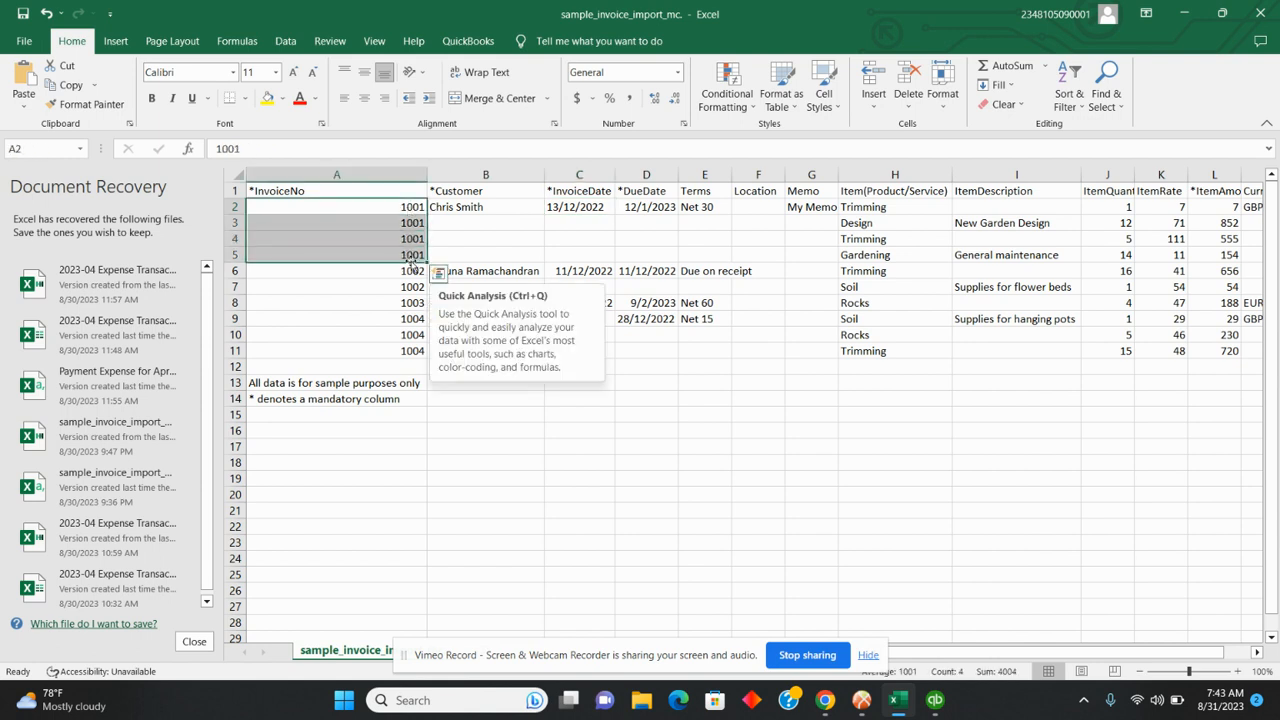
{"action": "left_click", "coordinate": [156, 99]}
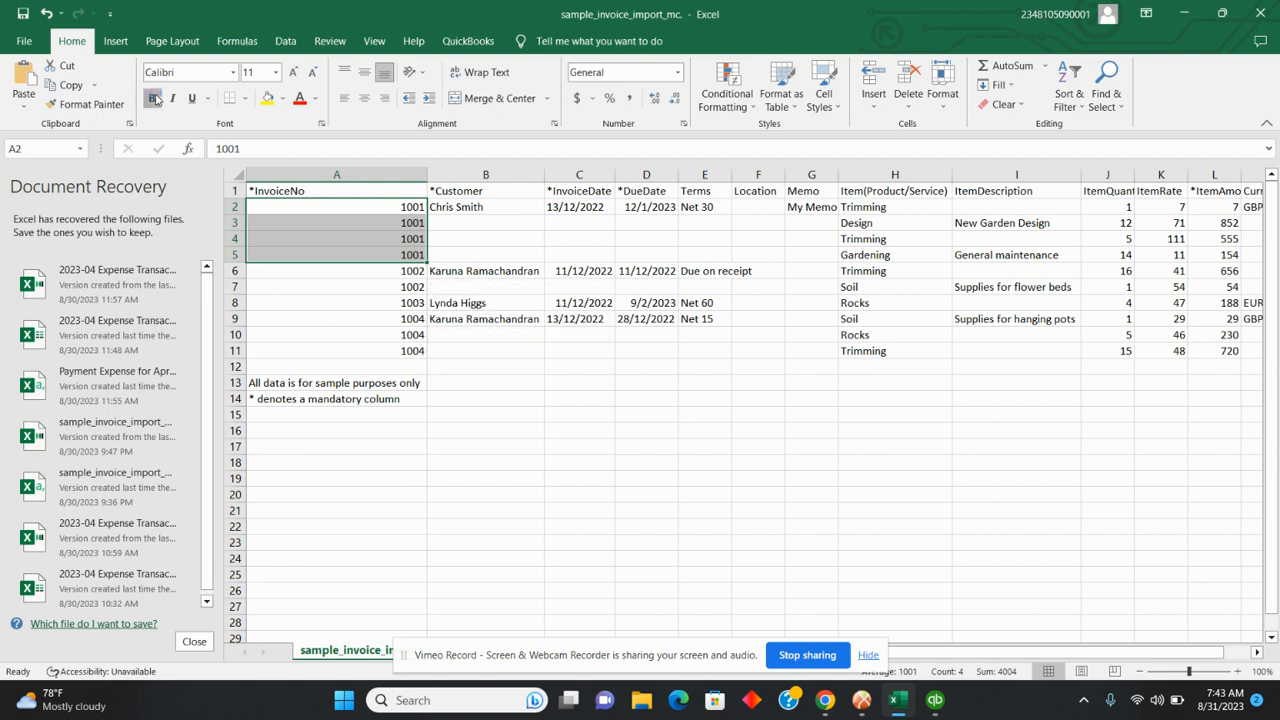
Examine how the repeated invoice numbers in A2:A5 relate to the single customer entry in B2.
{"action": "double_click", "coordinate": [444, 207]}
{"action": "left_click_drag", "start_coordinate": [444, 207], "coordinate": [443, 256]}
{"action": "left_click", "coordinate": [444, 226]}
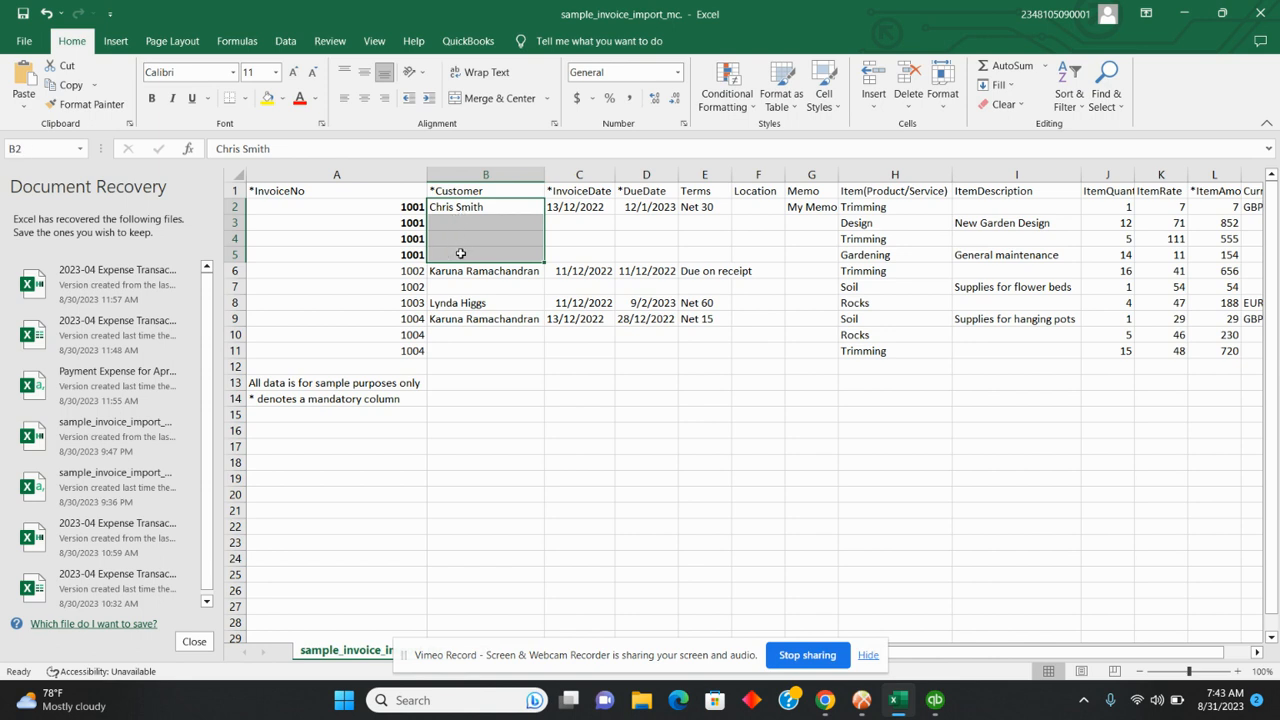
{"action": "left_click", "coordinate": [483, 206]}
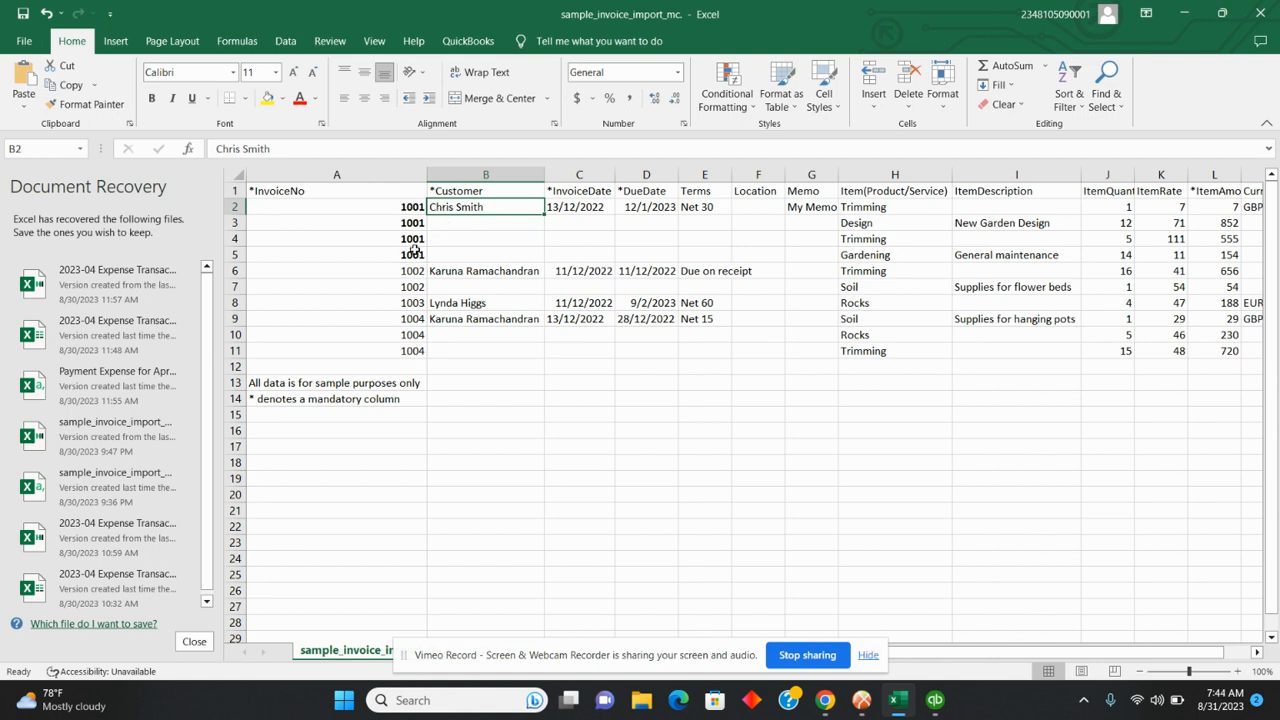
{"action": "left_click_drag", "start_coordinate": [412, 205], "coordinate": [416, 254]}
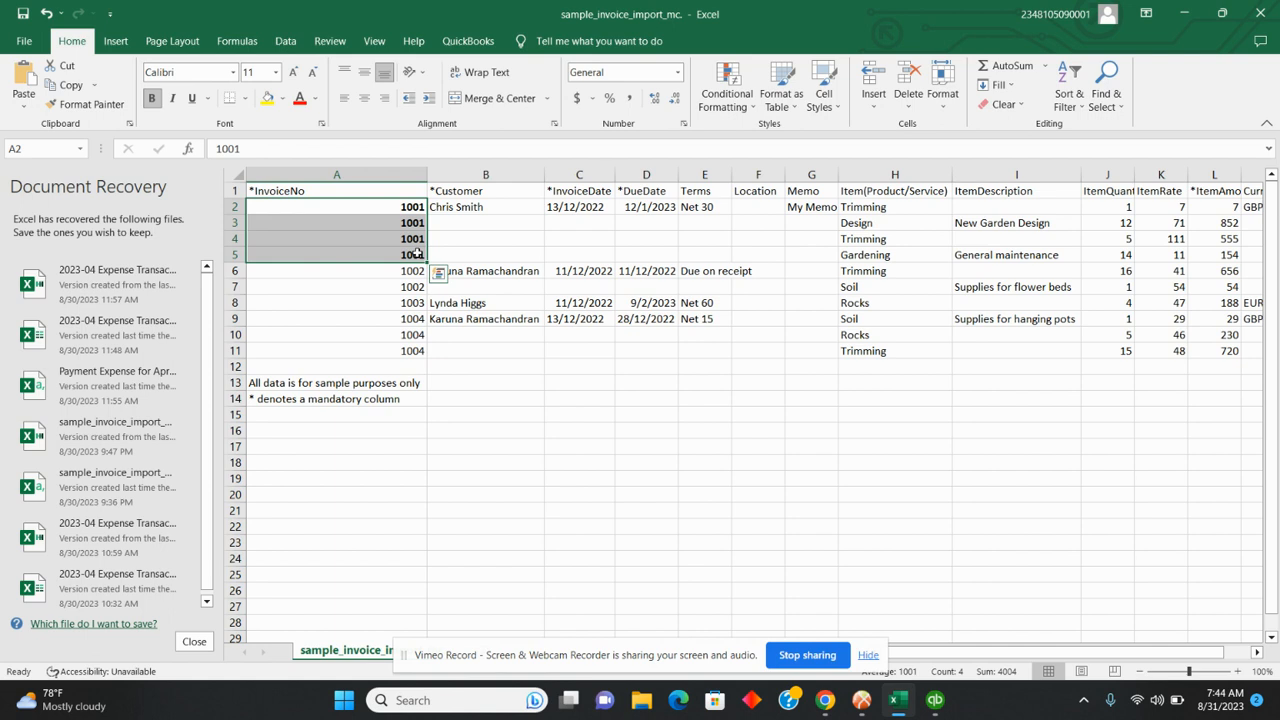
{"action": "left_click_drag", "start_coordinate": [414, 209], "coordinate": [416, 254]}
{"action": "left_click", "coordinate": [384, 212]}
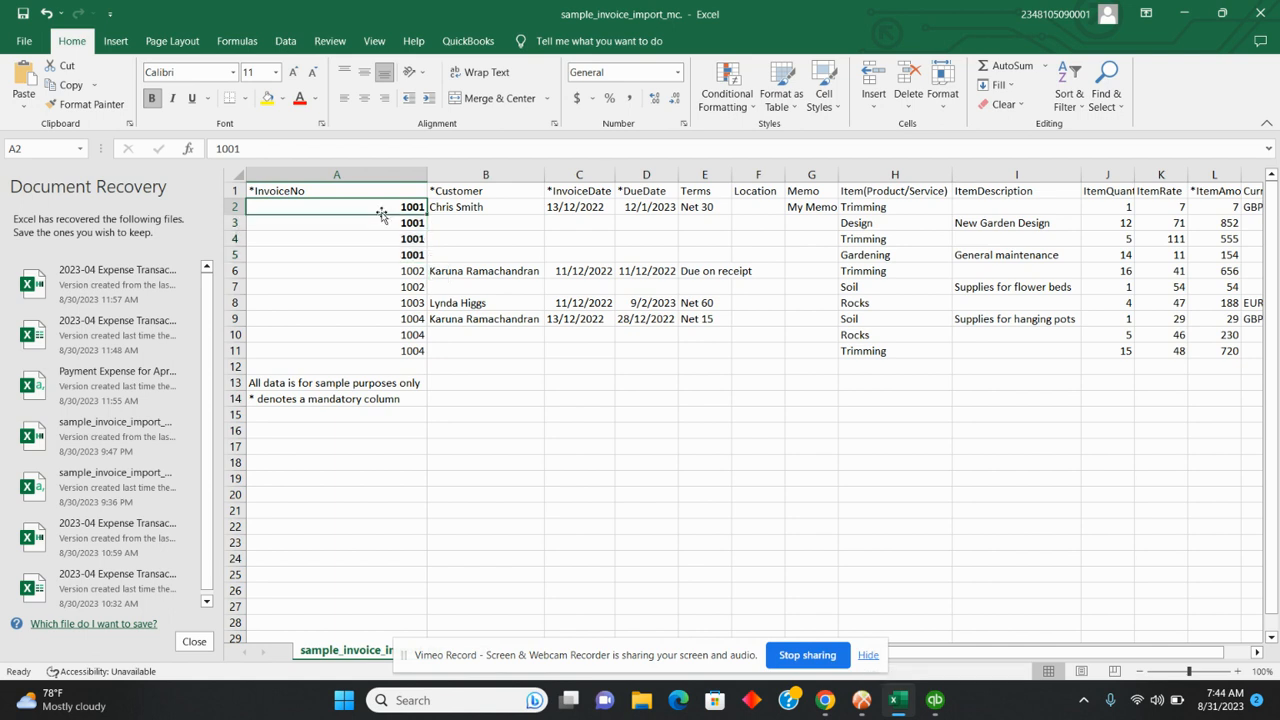
{"action": "left_click_drag", "start_coordinate": [409, 207], "coordinate": [406, 255]}
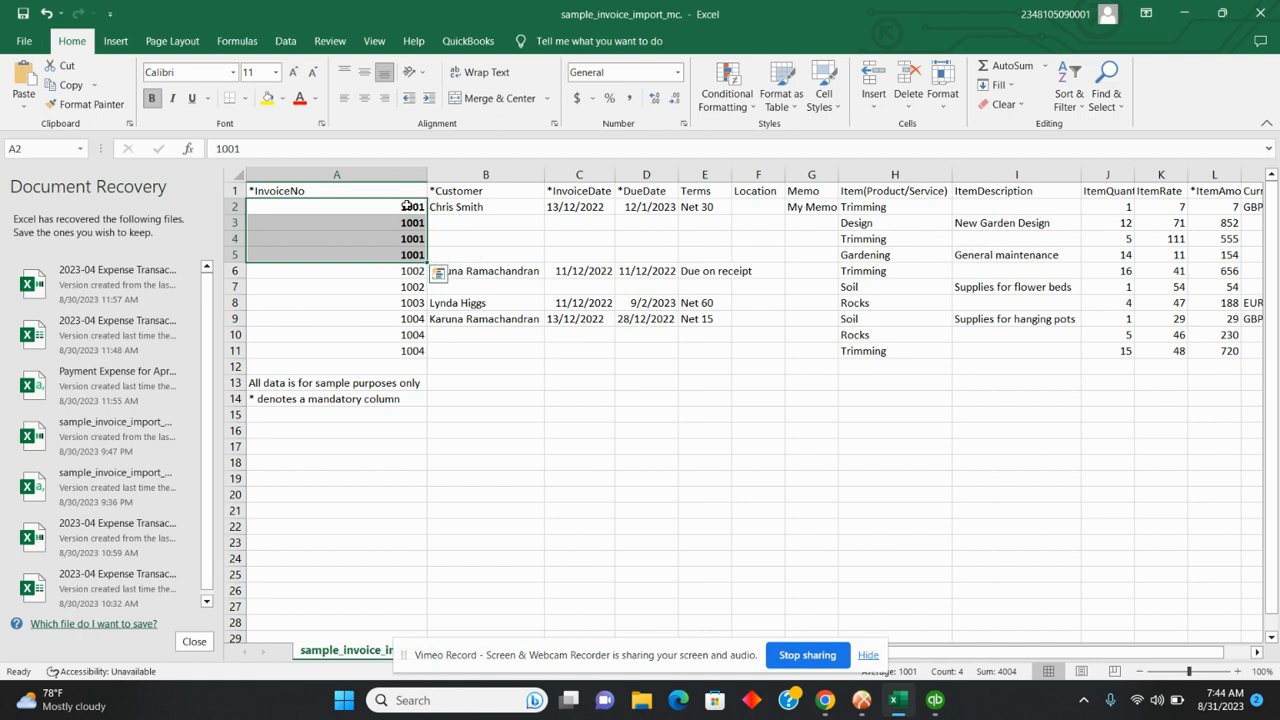
{"action": "left_click", "coordinate": [448, 220]}
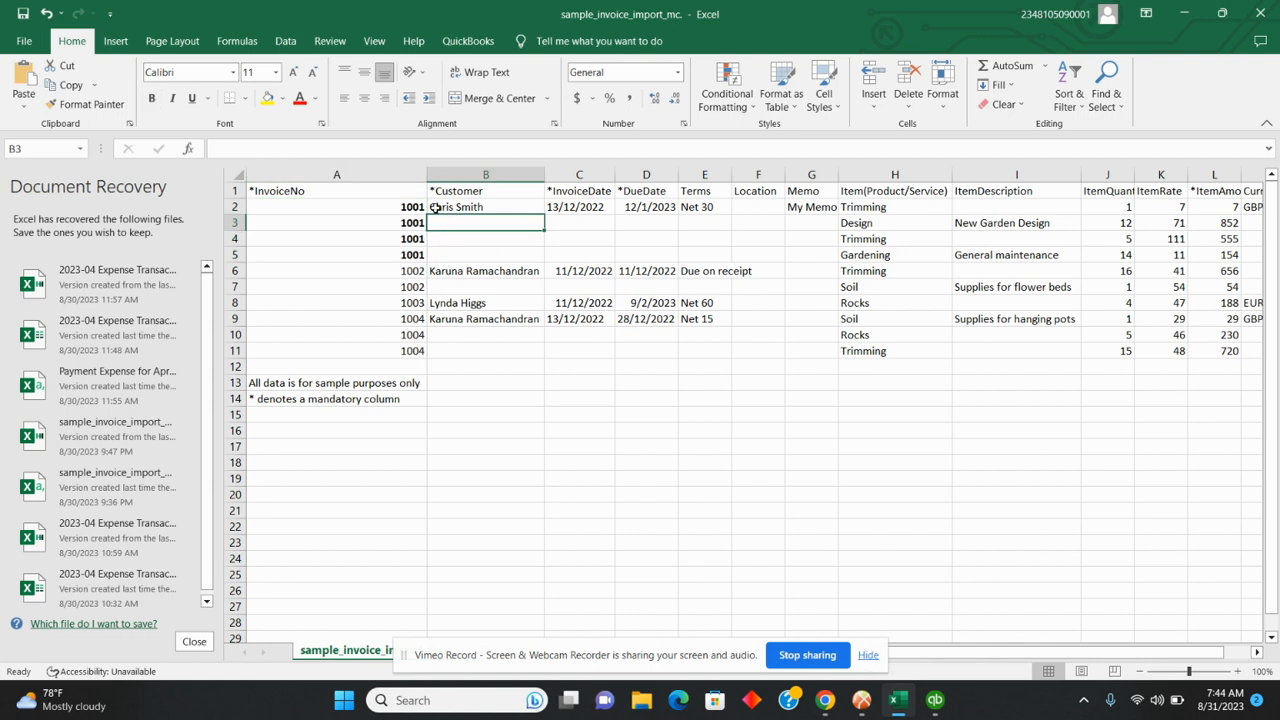
Color the first invoice's repeated numbers in cells A2:A5 red.
{"action": "left_click_drag", "start_coordinate": [414, 205], "coordinate": [411, 255]}
{"action": "left_click", "coordinate": [299, 98]}
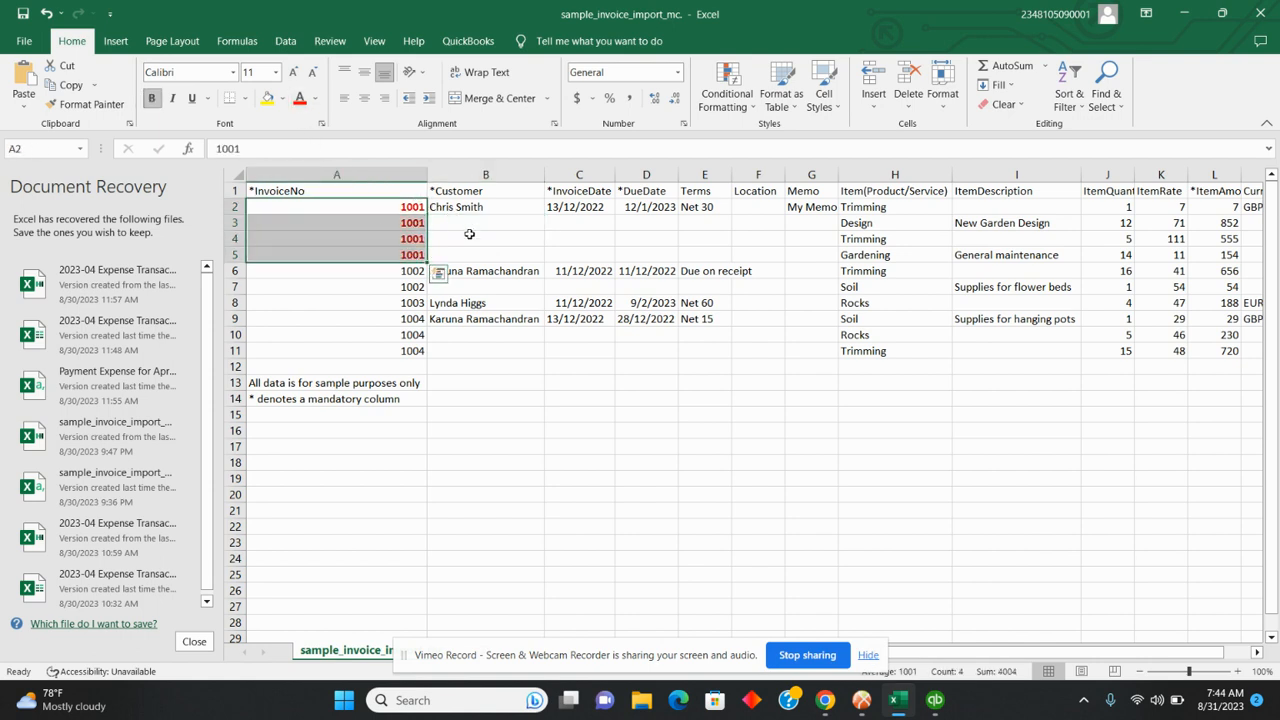
{"action": "left_click", "coordinate": [470, 236]}
Review the first invoice's customer, invoice date and full row 2, along with the Item(Product/Service) column.
{"action": "left_click", "coordinate": [440, 205]}
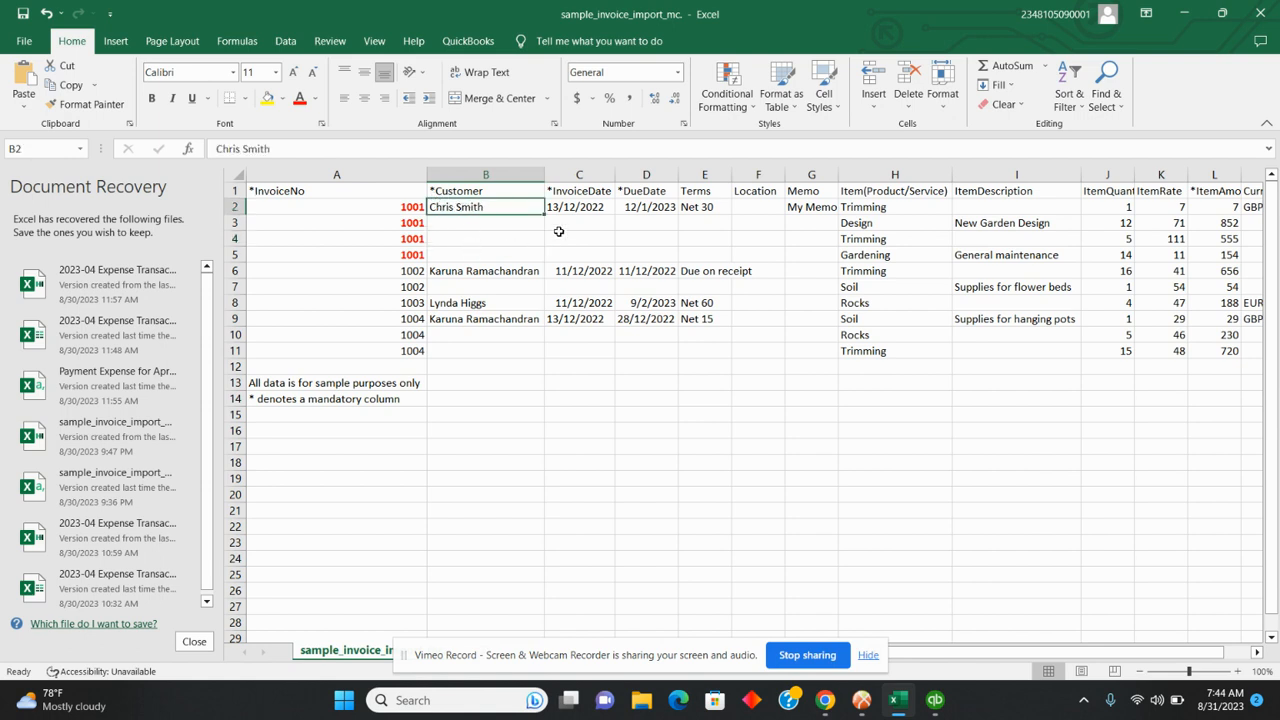
{"action": "left_click", "coordinate": [593, 209]}
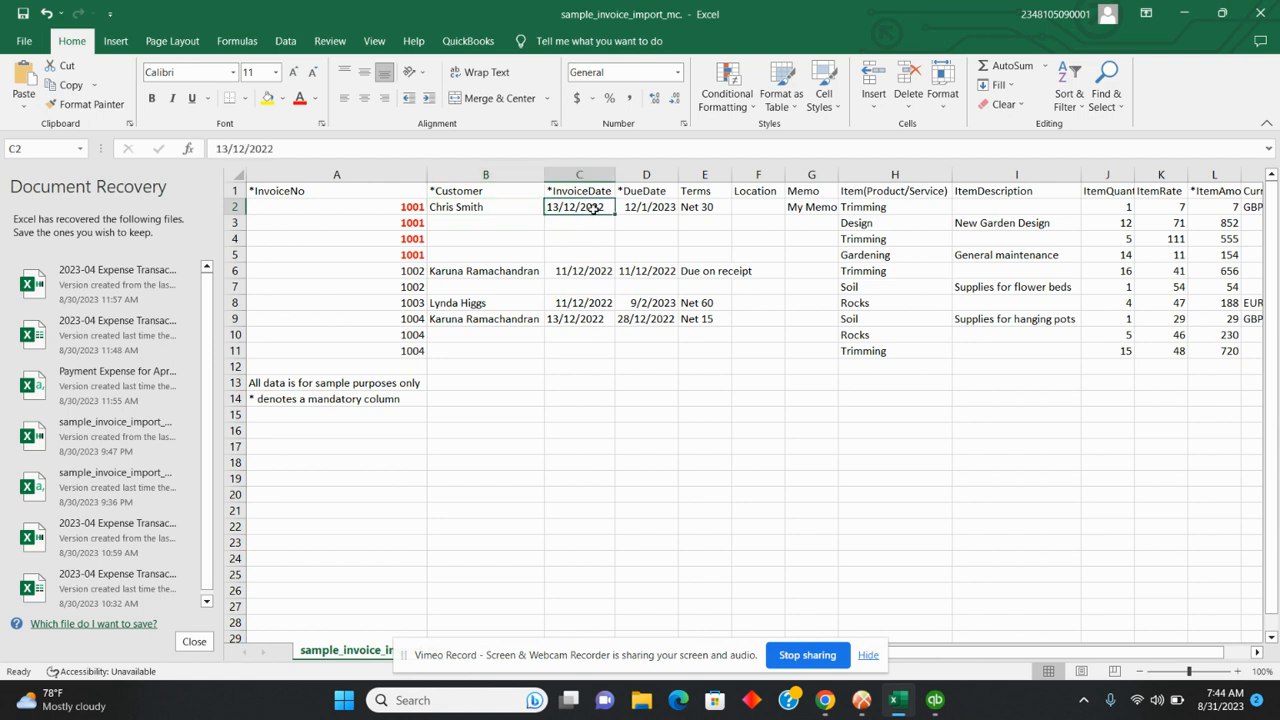
{"action": "left_click", "coordinate": [232, 207]}
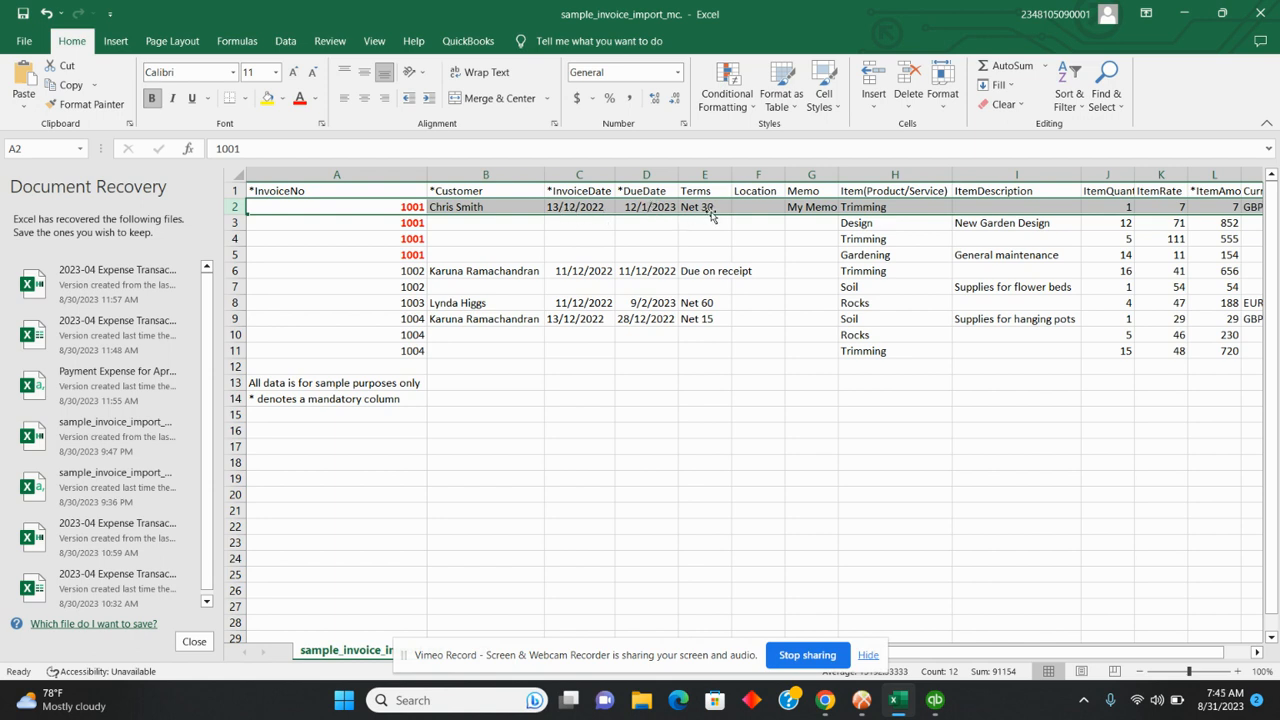
{"action": "left_click", "coordinate": [875, 174]}
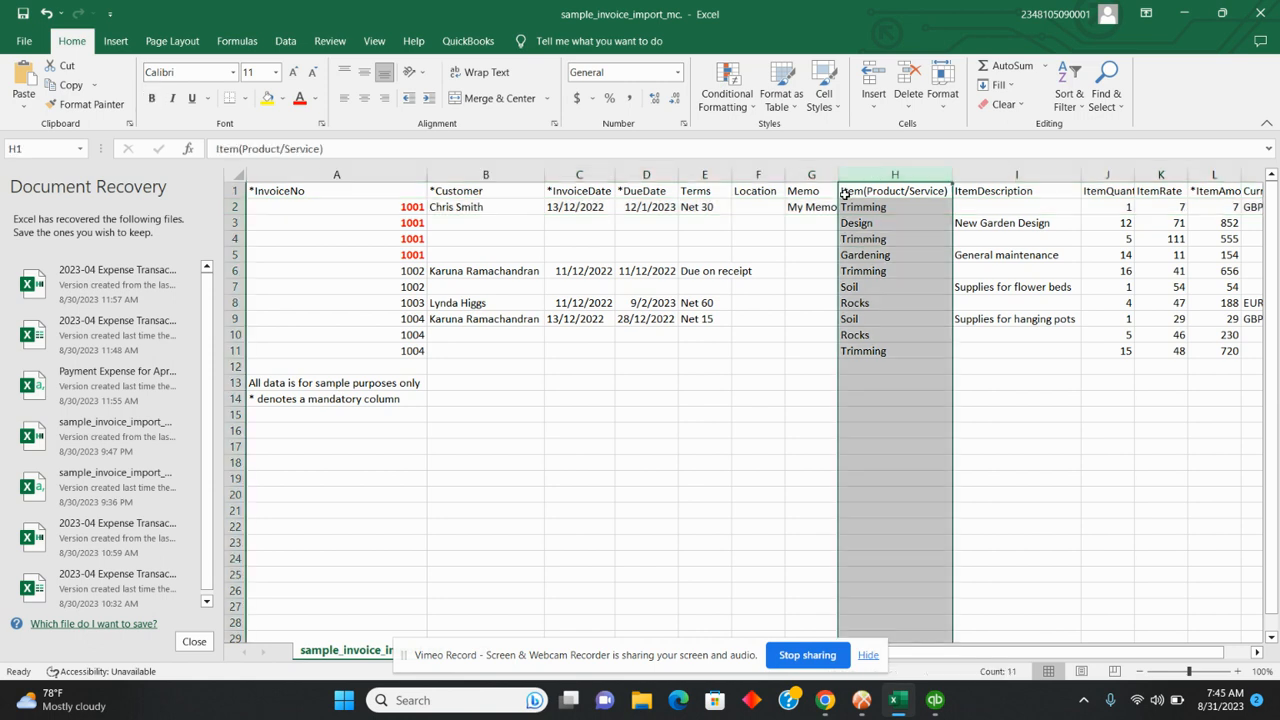
Color the first invoice's four items in H2:H5 of the Item(Product/Service) column red.
{"action": "left_click", "coordinate": [812, 221]}
{"action": "left_click_drag", "start_coordinate": [884, 206], "coordinate": [886, 255]}
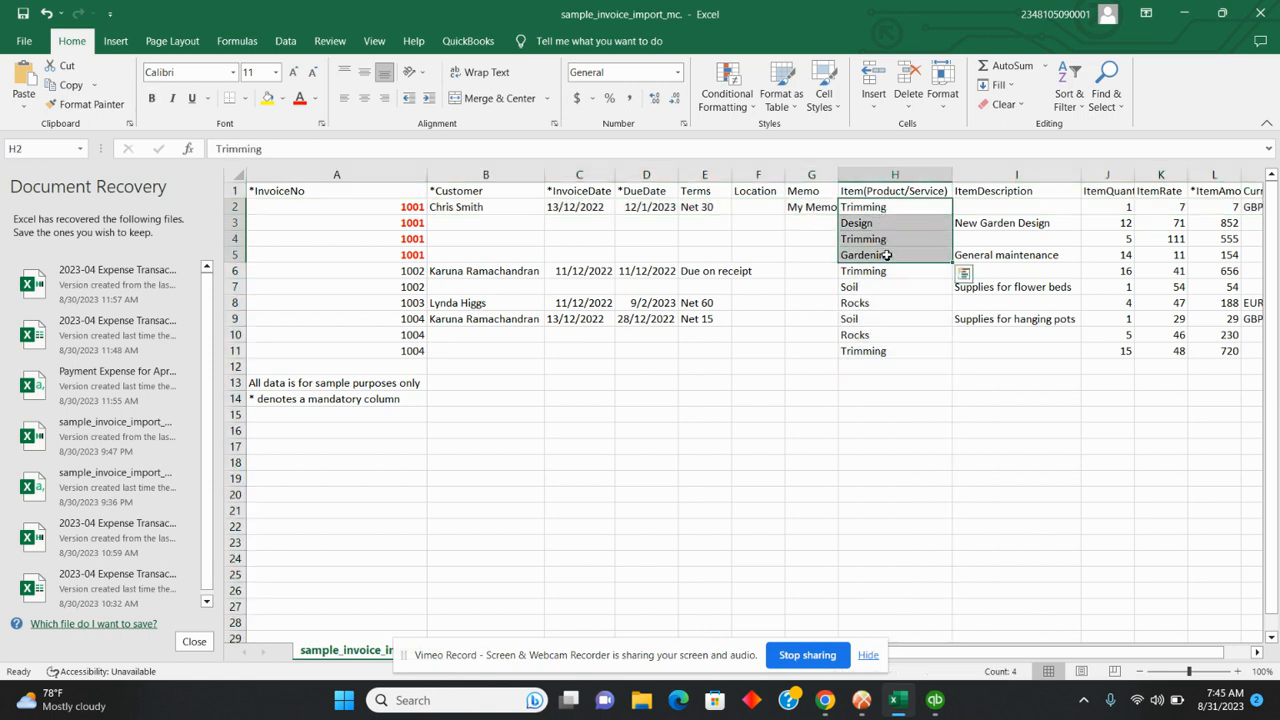
{"action": "left_click", "coordinate": [298, 104]}
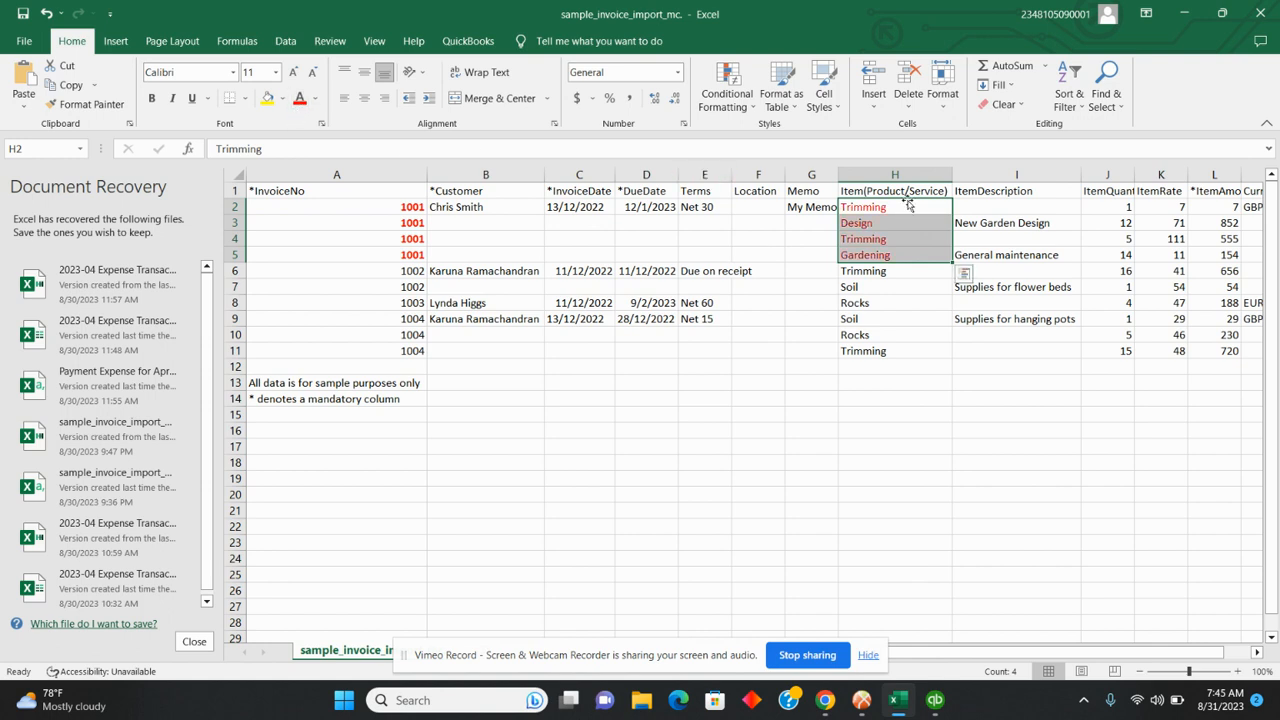
{"action": "left_click", "coordinate": [818, 253]}
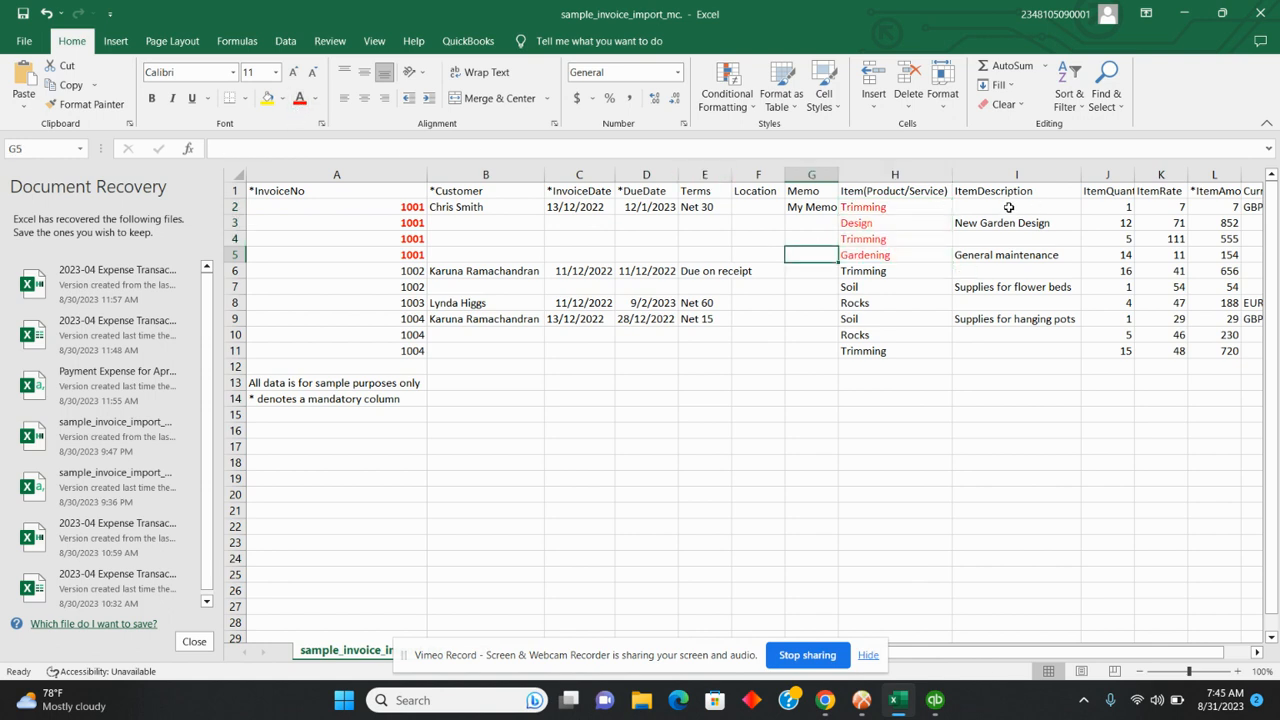
Examine the quantities, rates, currency and service date that belong to the first invoice's four items.
{"action": "left_click_drag", "start_coordinate": [953, 657], "coordinate": [960, 659]}
{"action": "left_click_drag", "start_coordinate": [938, 200], "coordinate": [942, 253]}
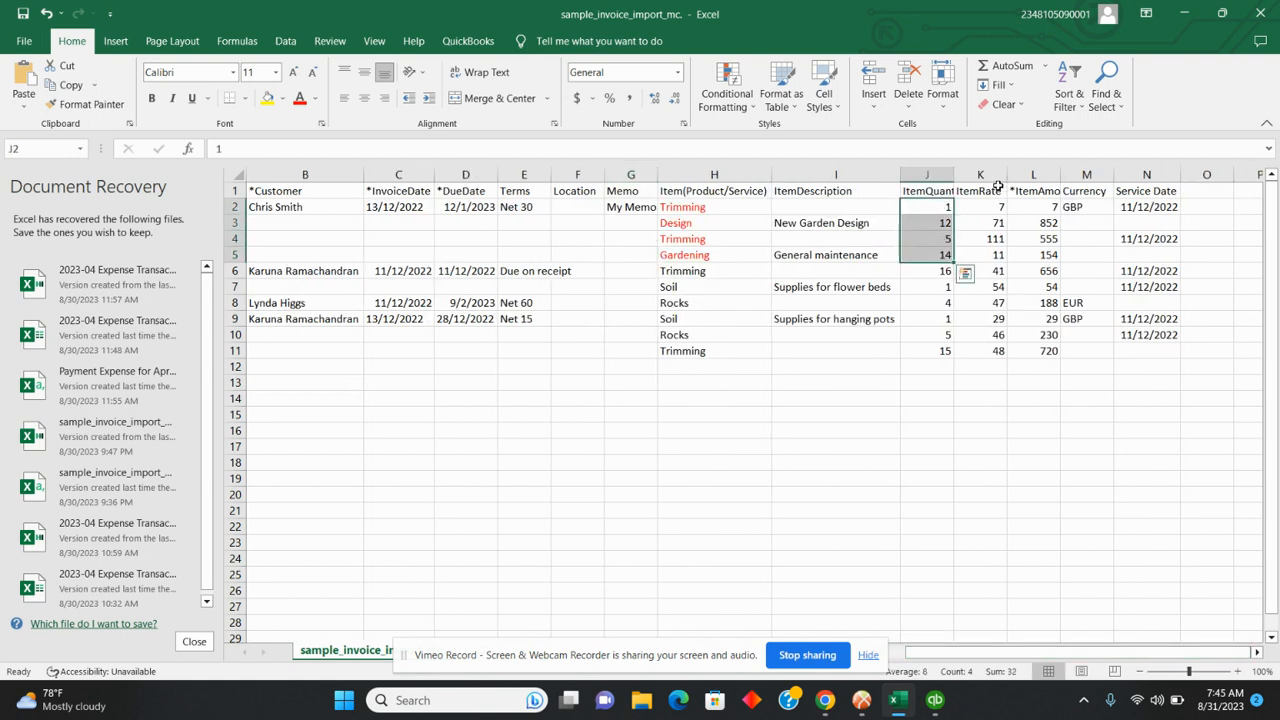
{"action": "left_click", "coordinate": [1087, 206]}
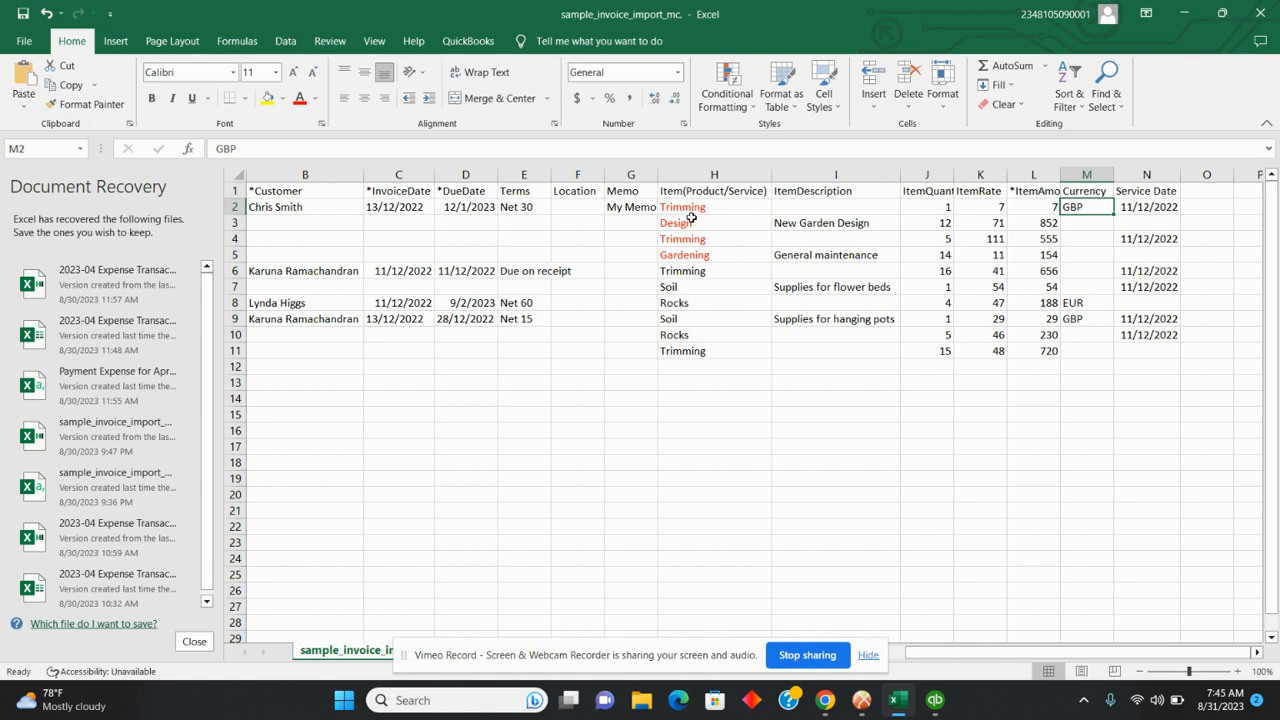
{"action": "left_click_drag", "start_coordinate": [688, 207], "coordinate": [689, 258]}
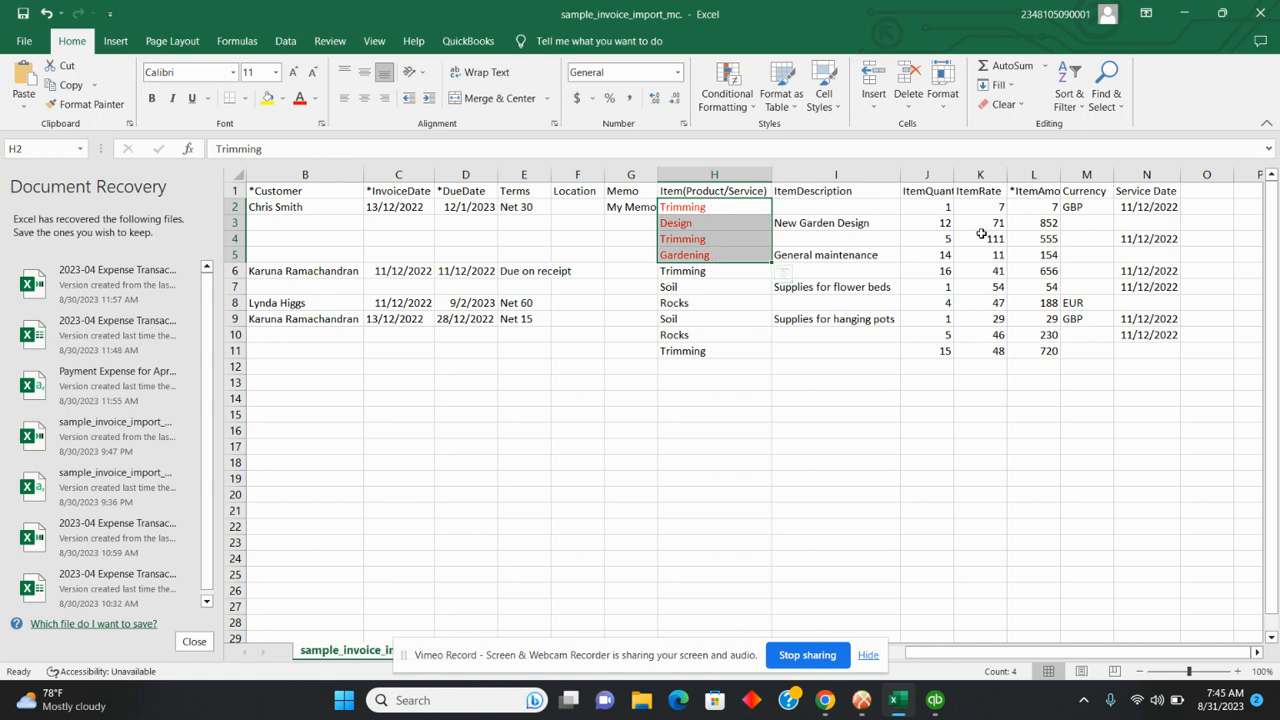
{"action": "left_click", "coordinate": [945, 209]}
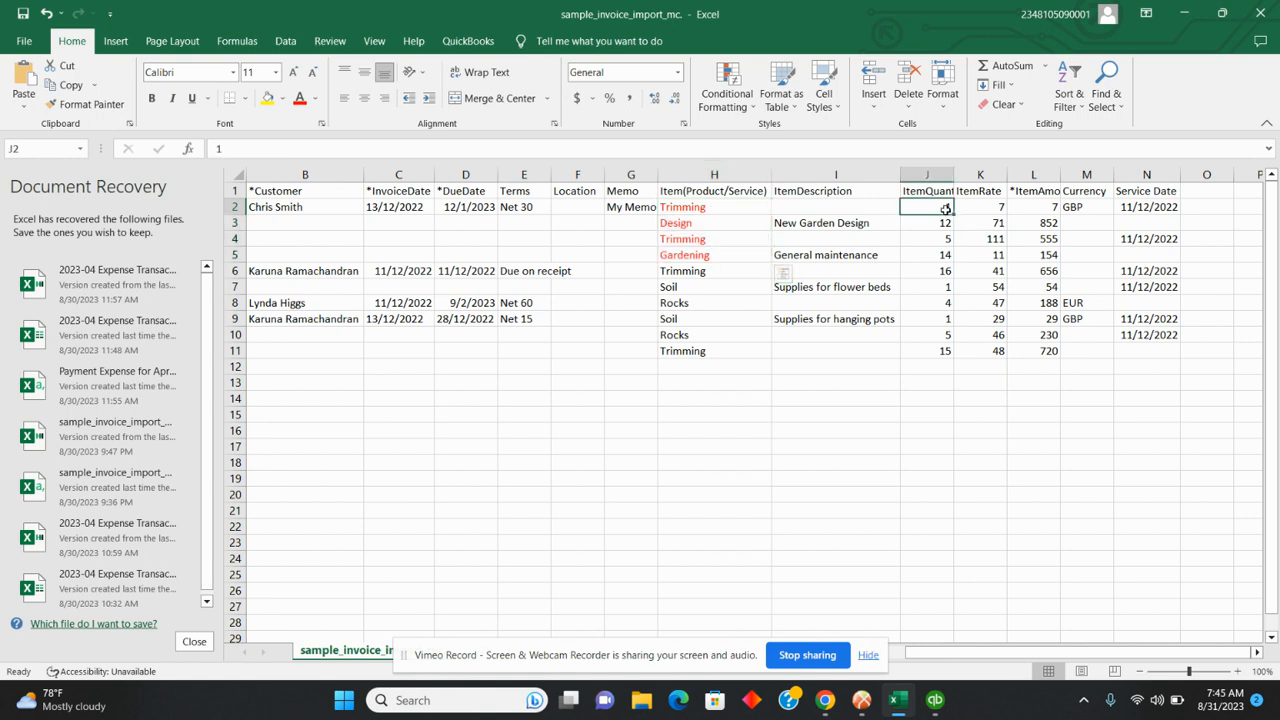
{"action": "left_click_drag", "start_coordinate": [945, 213], "coordinate": [946, 254]}
{"action": "left_click", "coordinate": [989, 207]}
{"action": "left_click_drag", "start_coordinate": [989, 207], "coordinate": [997, 253]}
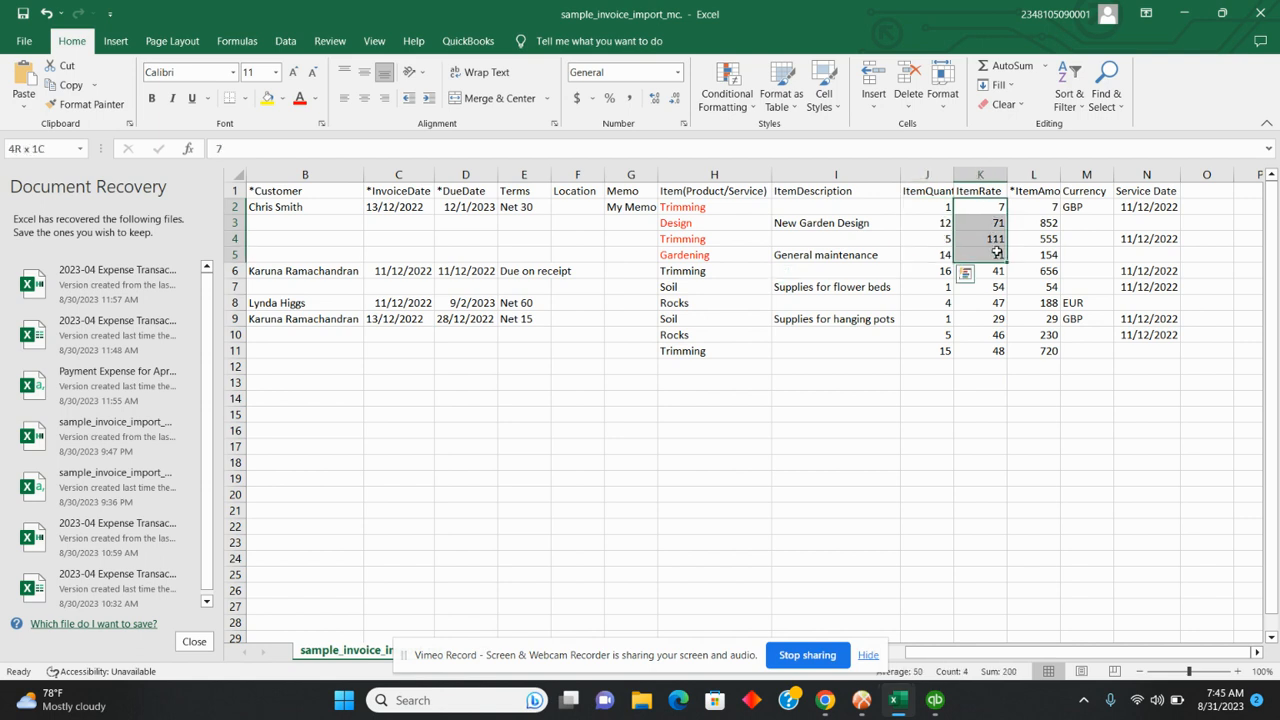
{"action": "left_click", "coordinate": [1138, 208]}
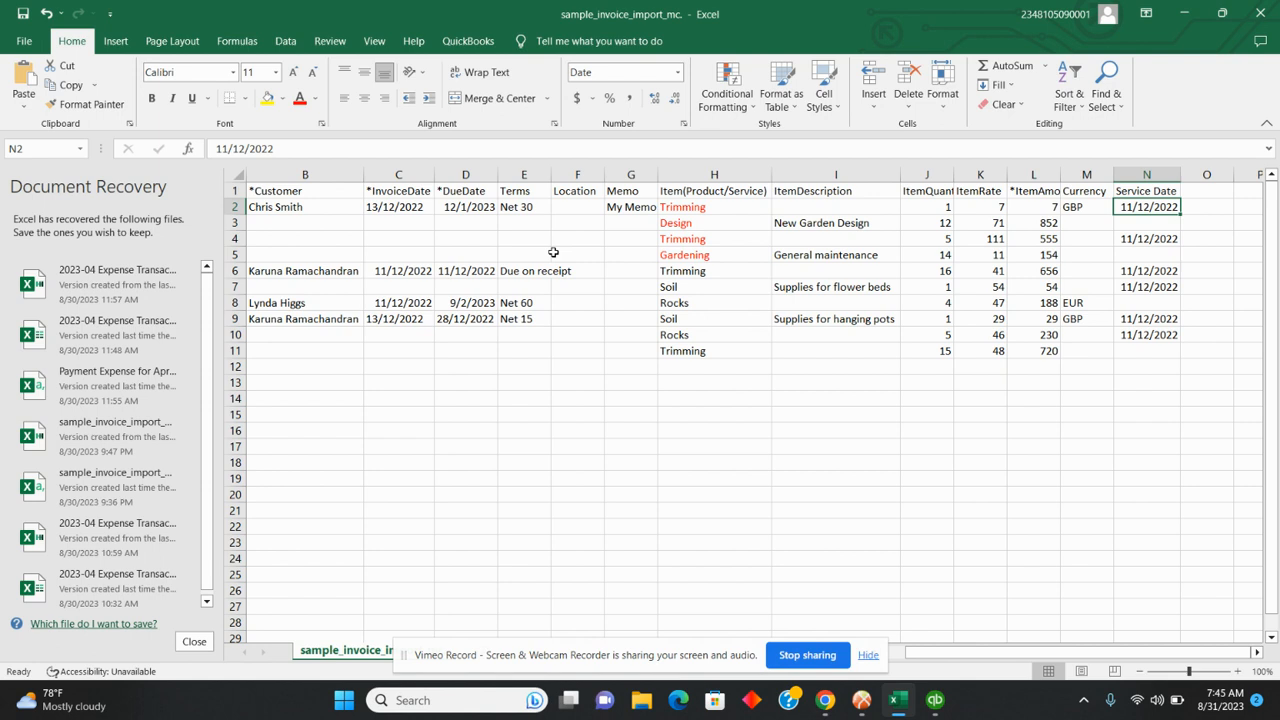
Review the first invoice's row 2, its four items in H2:H5 and its repeated invoice numbers in A2:A5.
{"action": "left_click", "coordinate": [236, 207]}
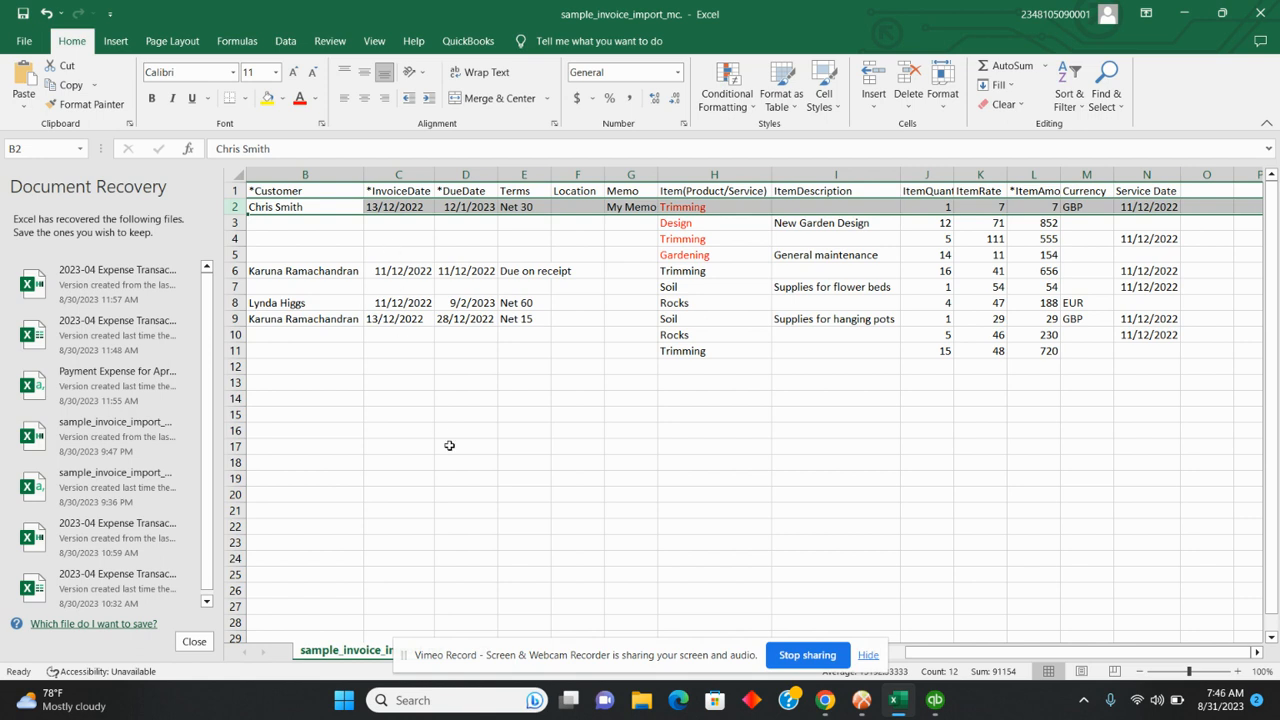
{"action": "left_click_drag", "start_coordinate": [1027, 652], "coordinate": [825, 640]}
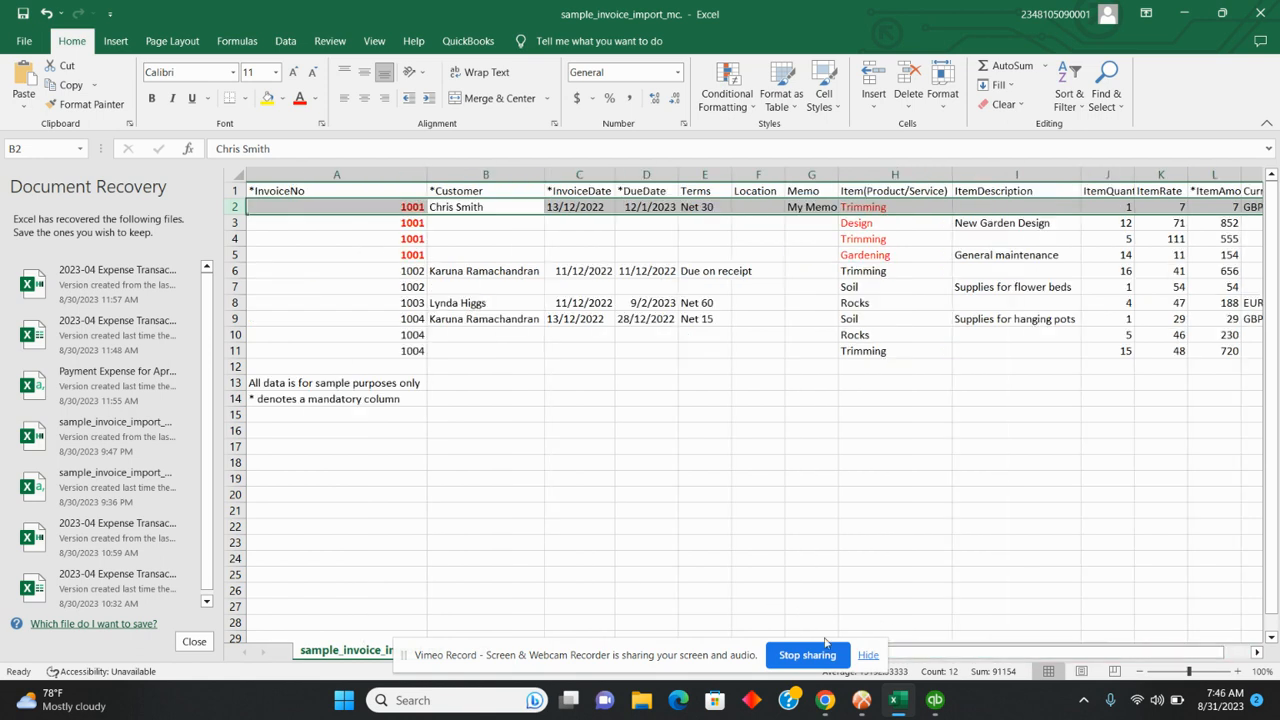
{"action": "left_click_drag", "start_coordinate": [884, 208], "coordinate": [886, 257]}
{"action": "left_click", "coordinate": [409, 206]}
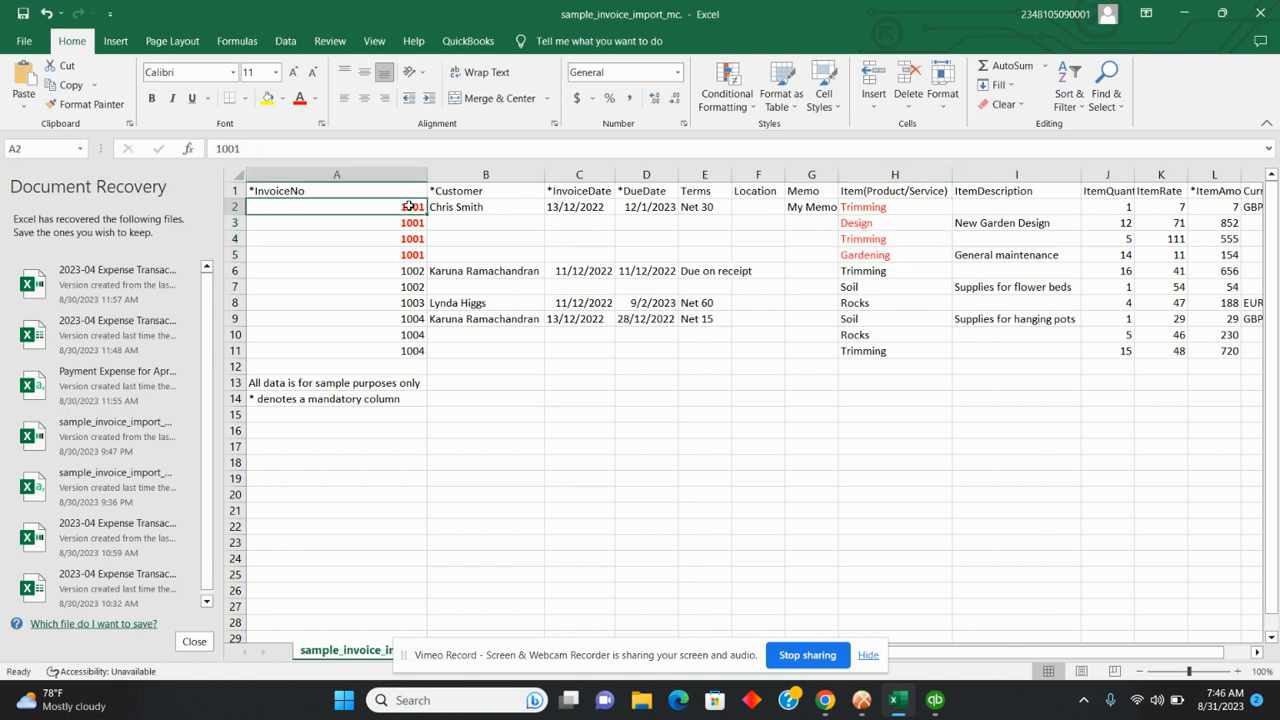
{"action": "left_click_drag", "start_coordinate": [409, 206], "coordinate": [412, 255]}
{"action": "left_click", "coordinate": [463, 234]}
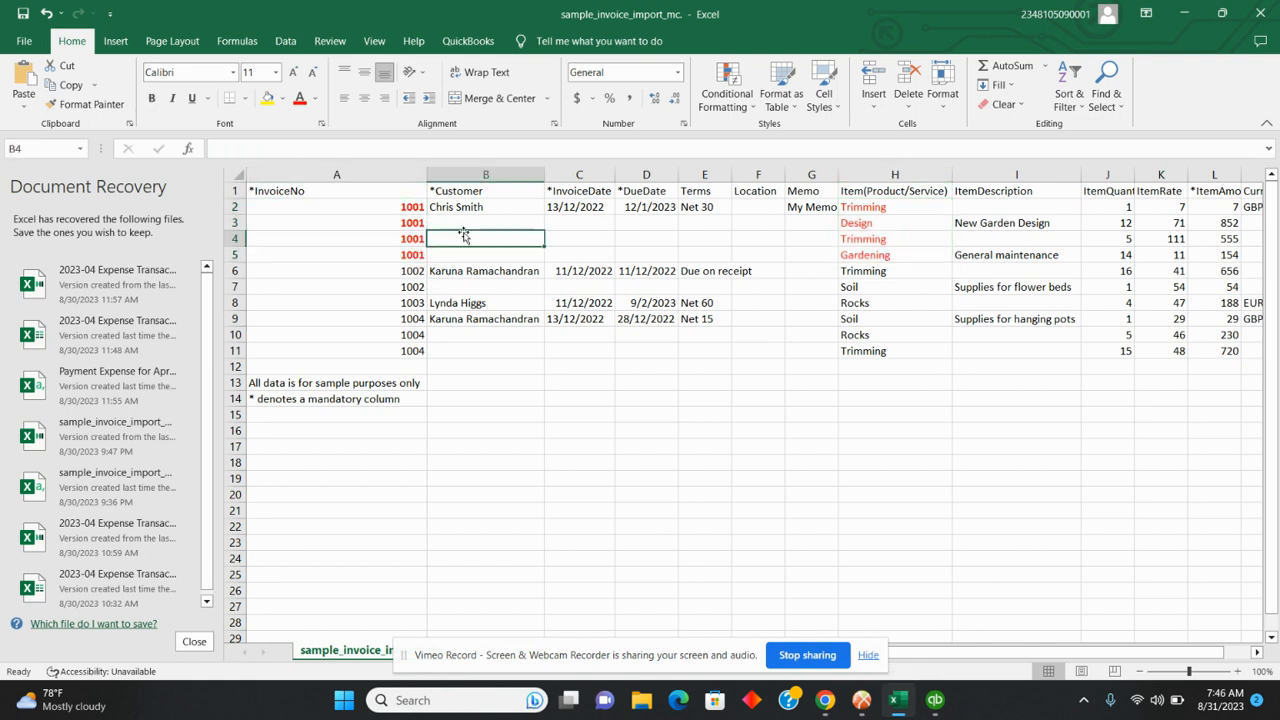
Change the invoice number in cell A5 to 1002.
{"action": "double_click", "coordinate": [419, 255]}
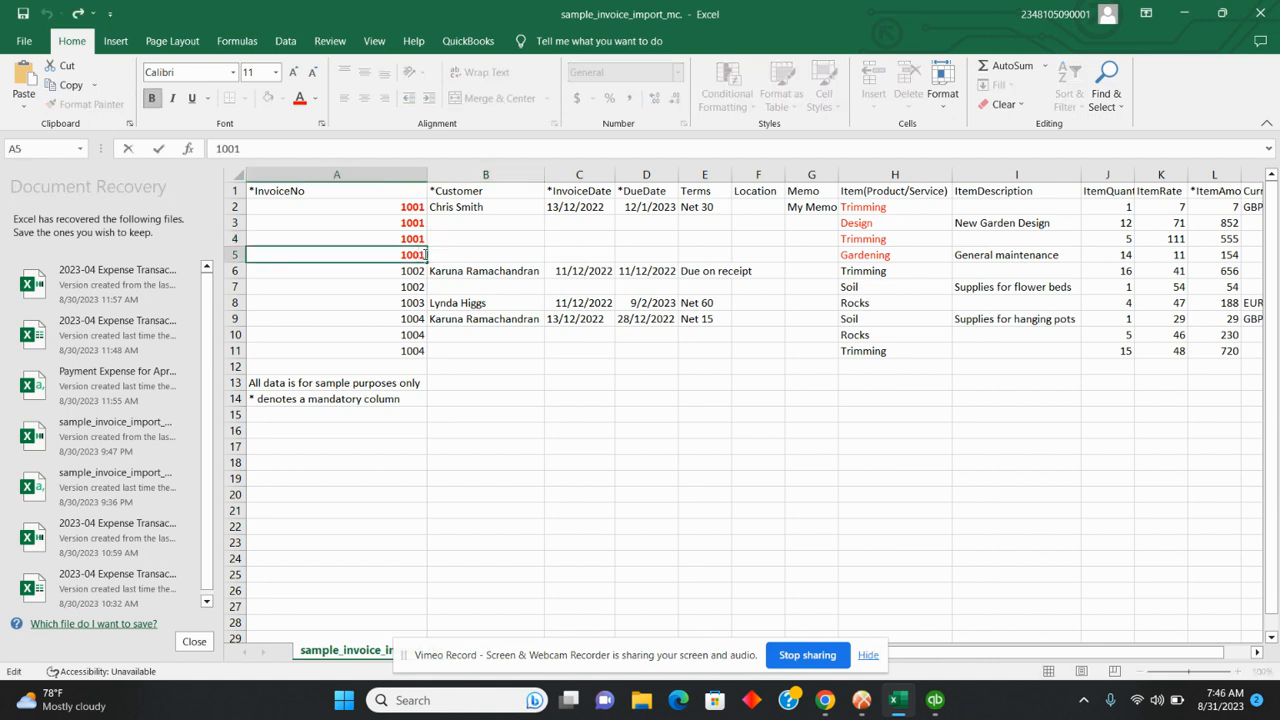
{"action": "key", "text": "BackSpace"}
{"action": "type", "text": "2"}
{"action": "left_click", "coordinate": [456, 348]}
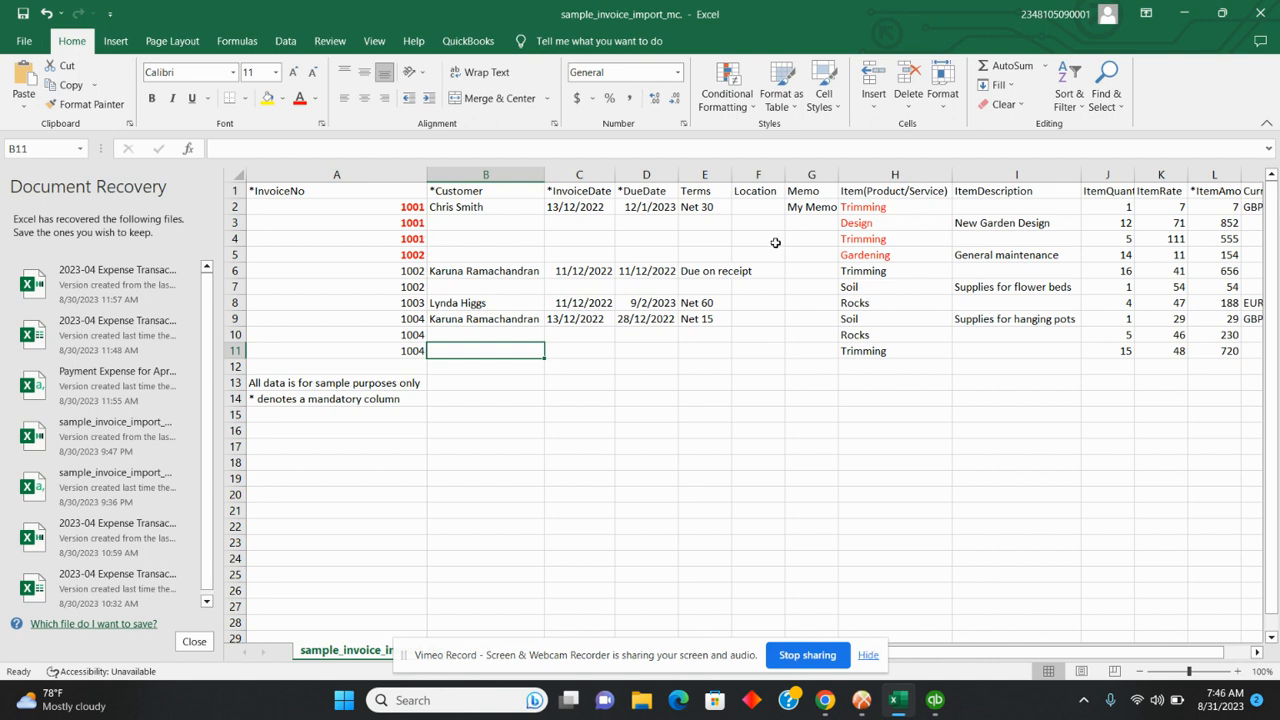
Examine the Gardening item in H5 and how the invoice numbers group rows A2:A4 and A5:A7.
{"action": "left_click", "coordinate": [853, 255]}
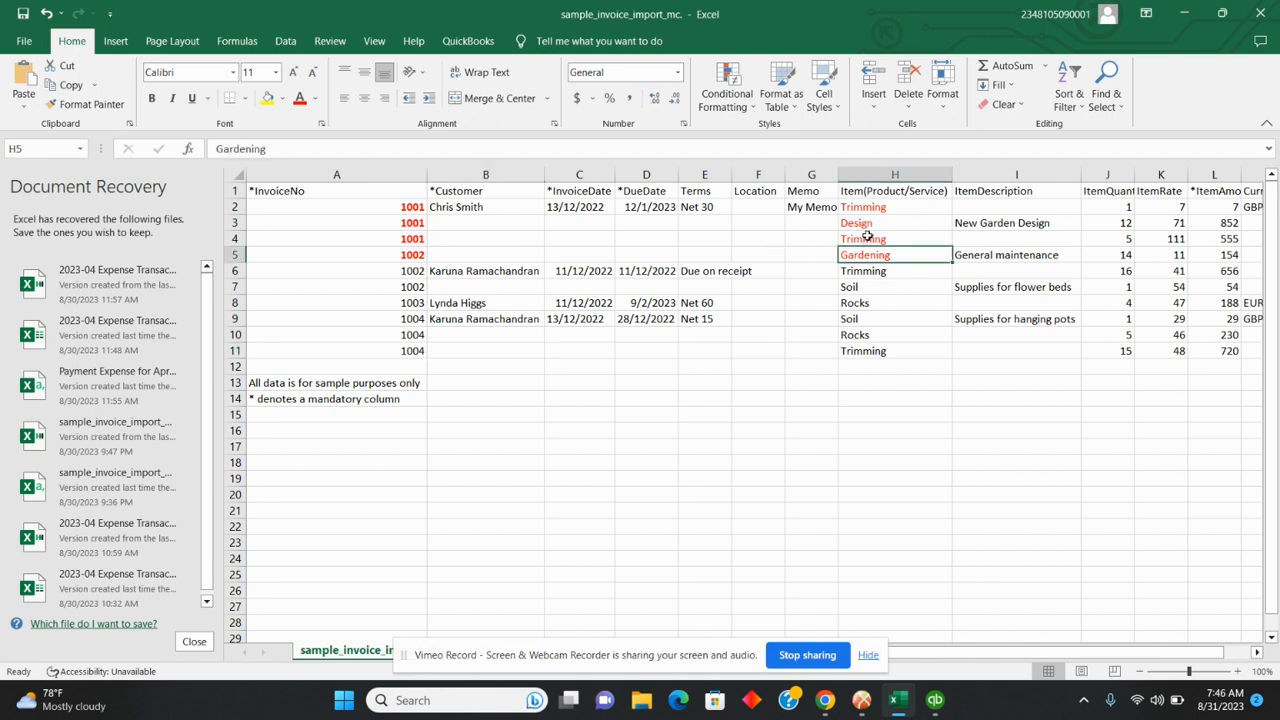
{"action": "left_click", "coordinate": [416, 237]}
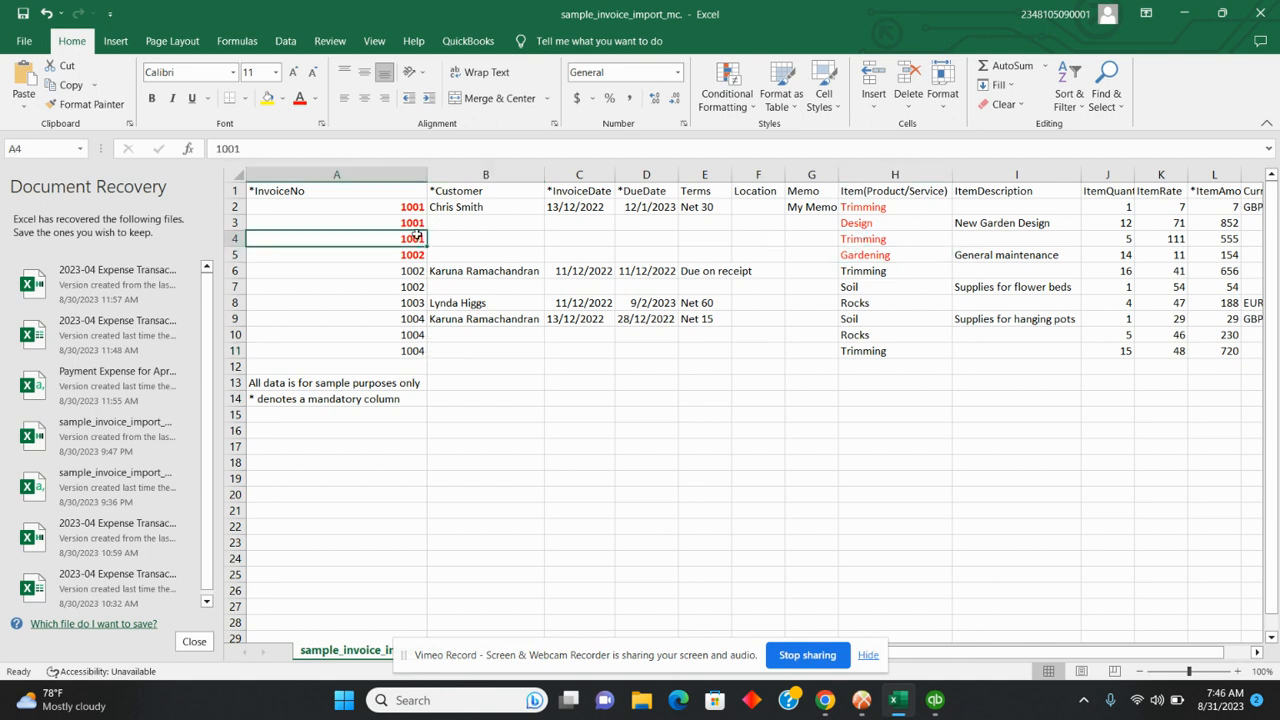
{"action": "left_click_drag", "start_coordinate": [416, 237], "coordinate": [413, 208]}
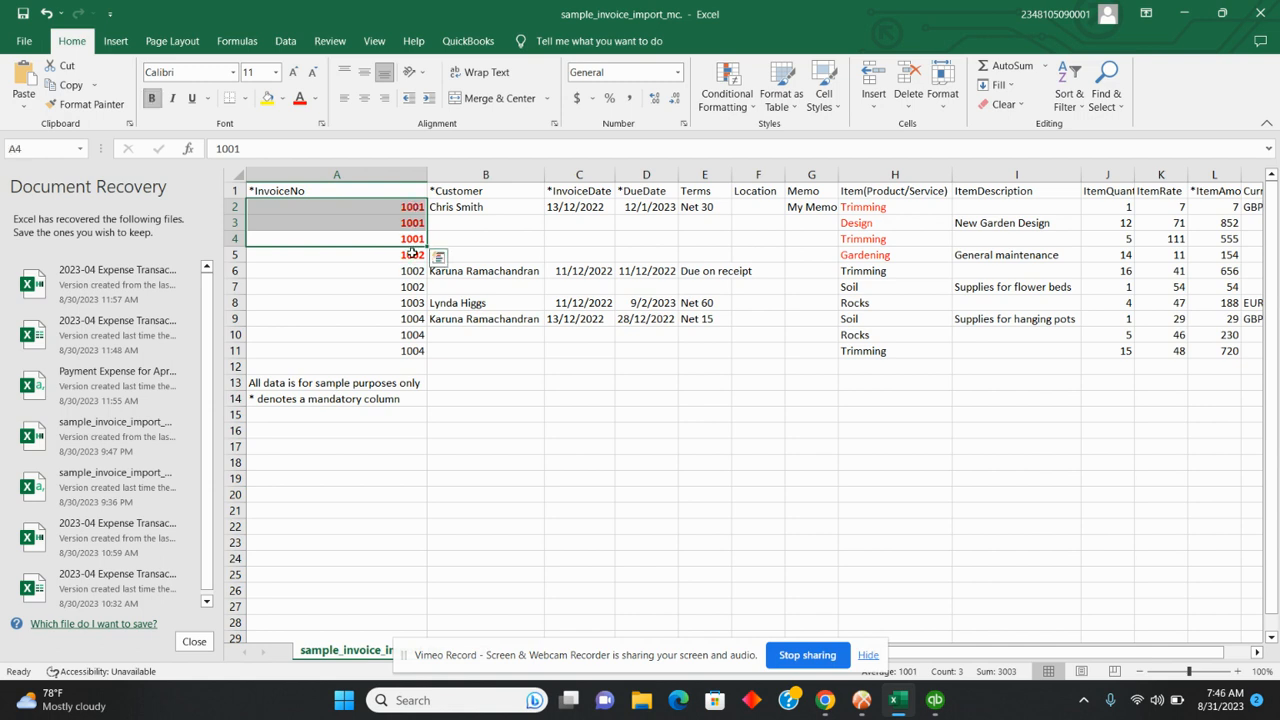
{"action": "left_click", "coordinate": [412, 255]}
{"action": "left_click_drag", "start_coordinate": [412, 255], "coordinate": [414, 287]}
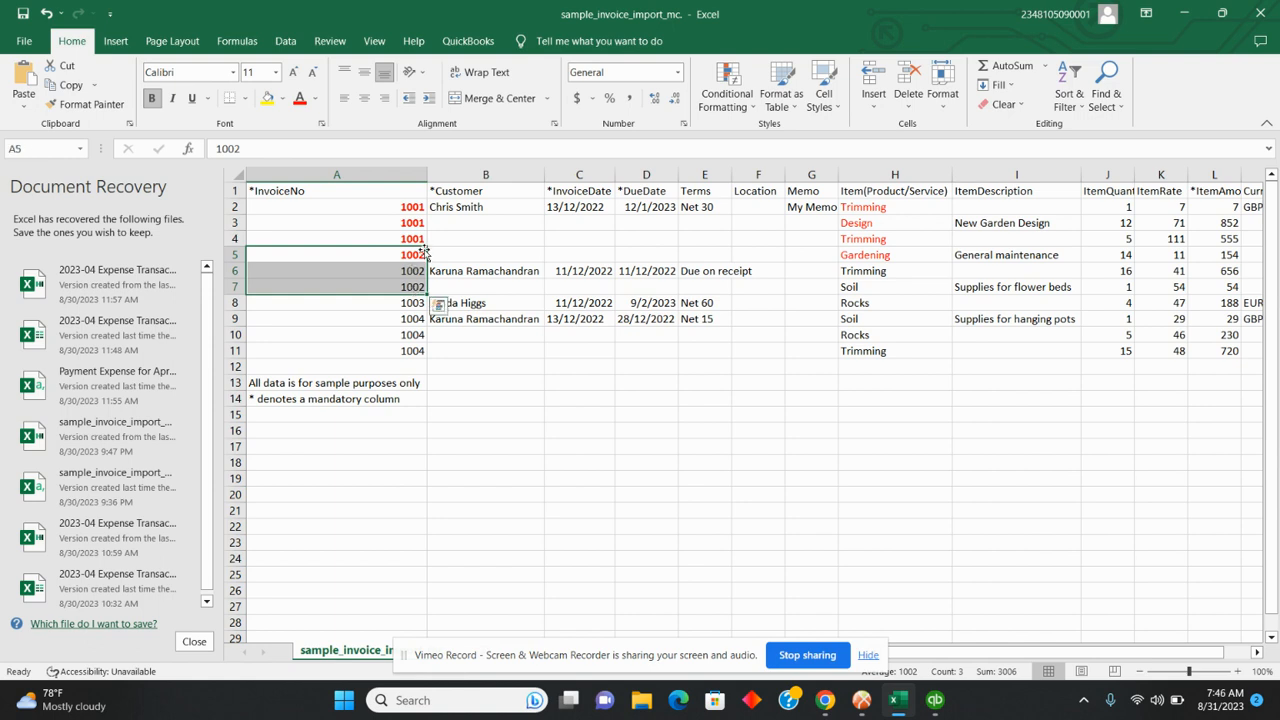
Set the invoice number in cell A5 back to 1001 and check the first invoice's range A2:A5.
{"action": "double_click", "coordinate": [422, 254]}
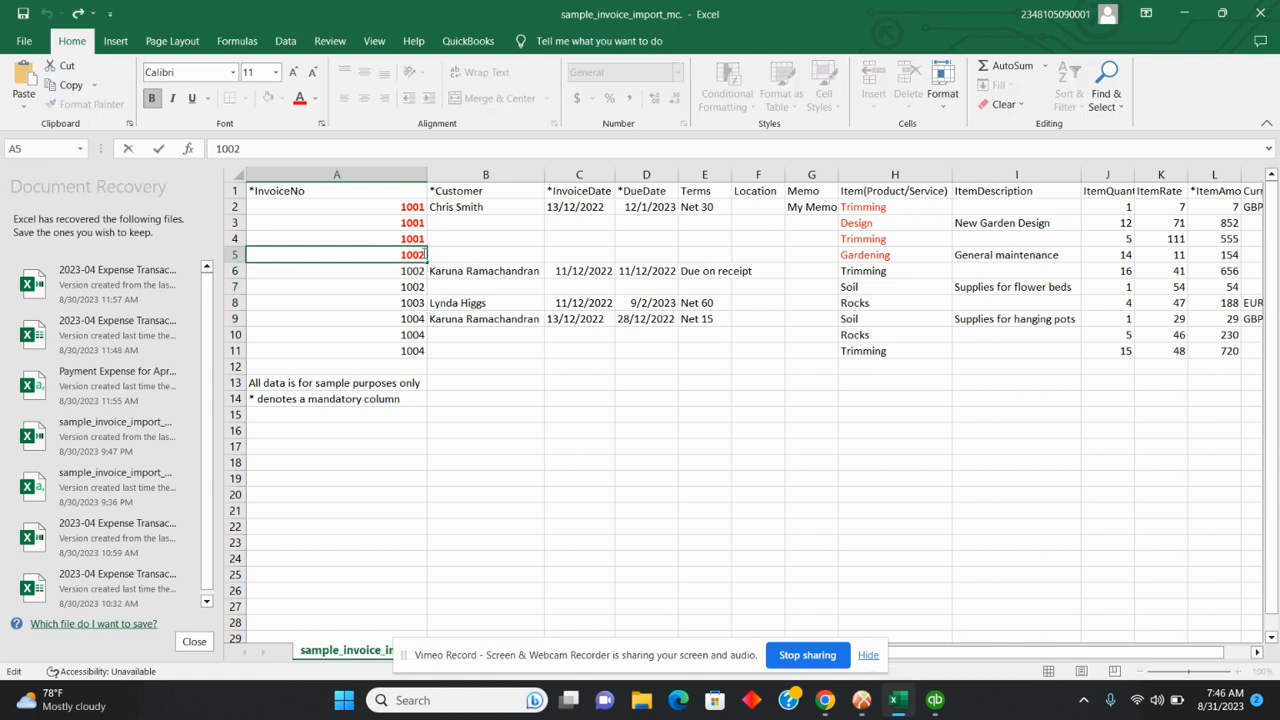
{"action": "key", "text": "BackSpace"}
{"action": "left_click", "coordinate": [486, 410]}
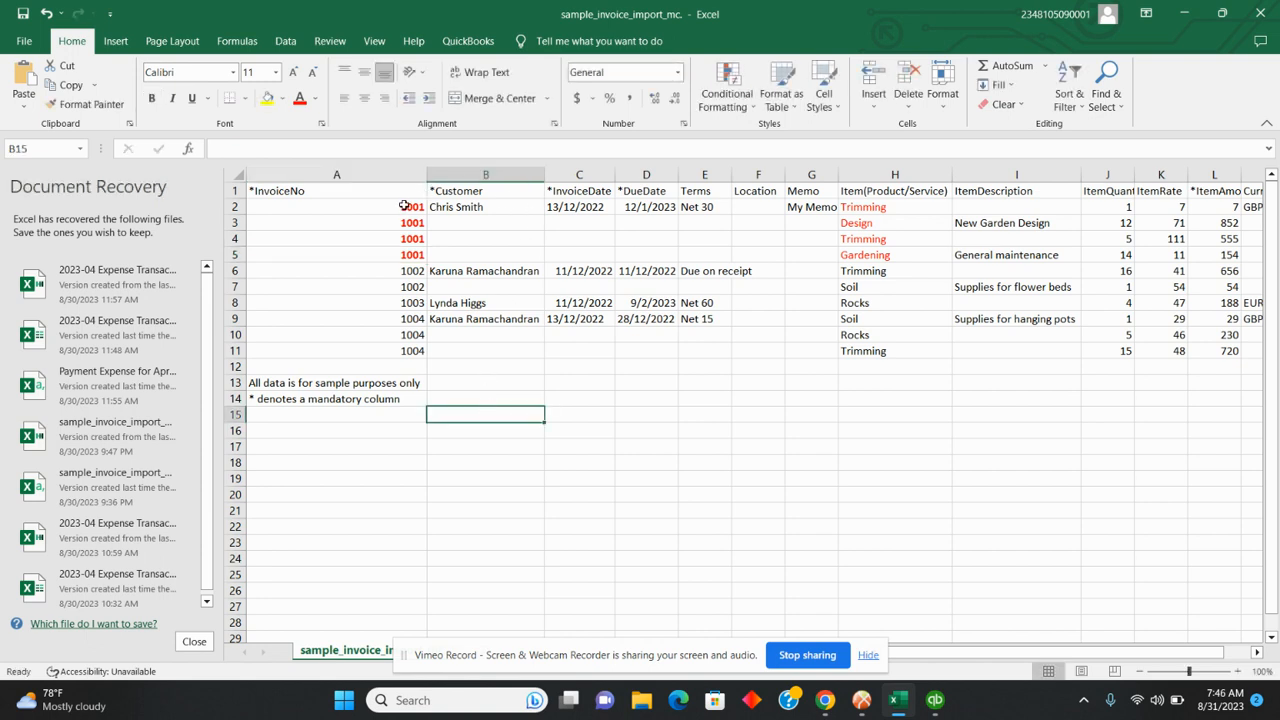
{"action": "left_click_drag", "start_coordinate": [404, 206], "coordinate": [406, 254]}
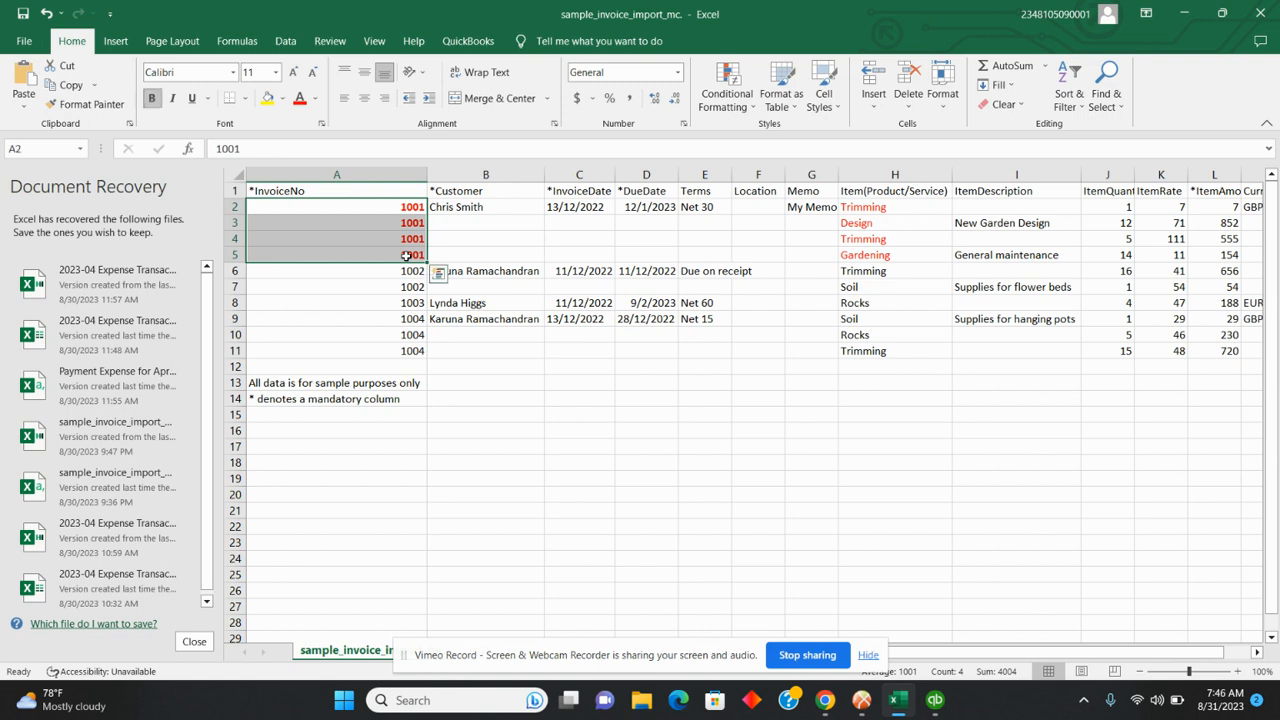
Make the second invoice's numbers in cells A6:A7 blue and bold.
{"action": "left_click", "coordinate": [412, 272]}
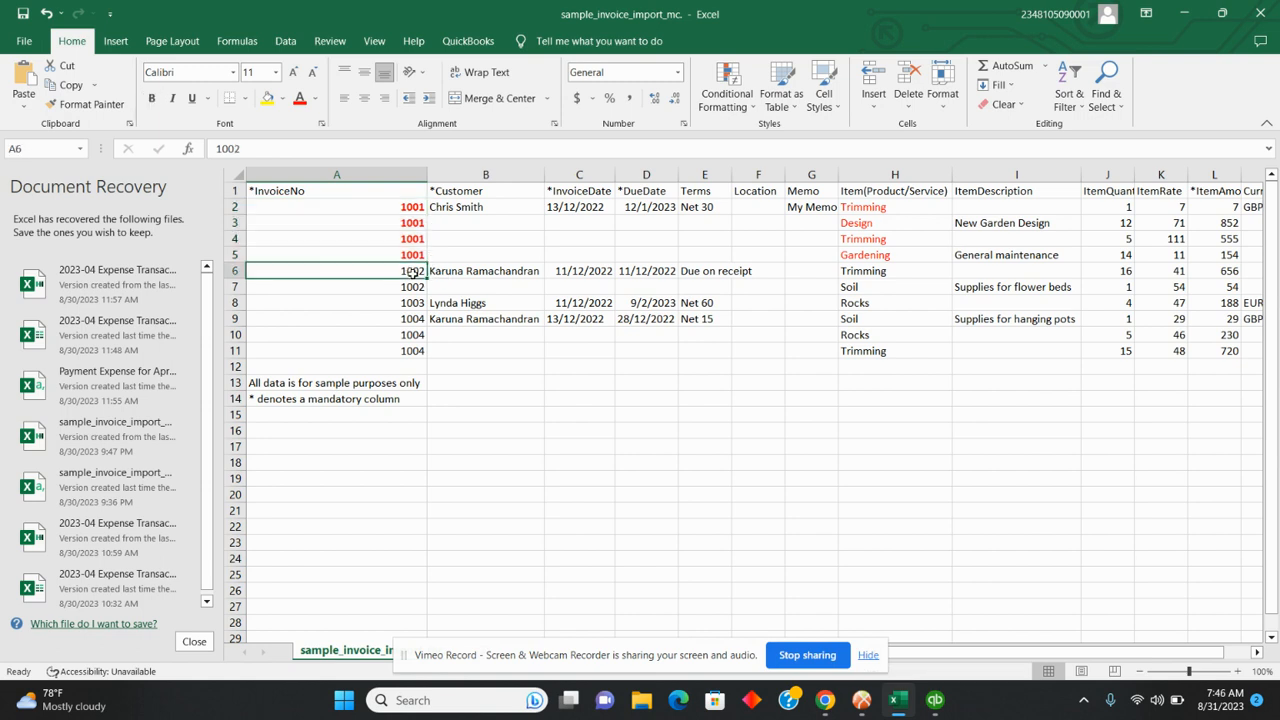
{"action": "left_click_drag", "start_coordinate": [412, 272], "coordinate": [412, 287]}
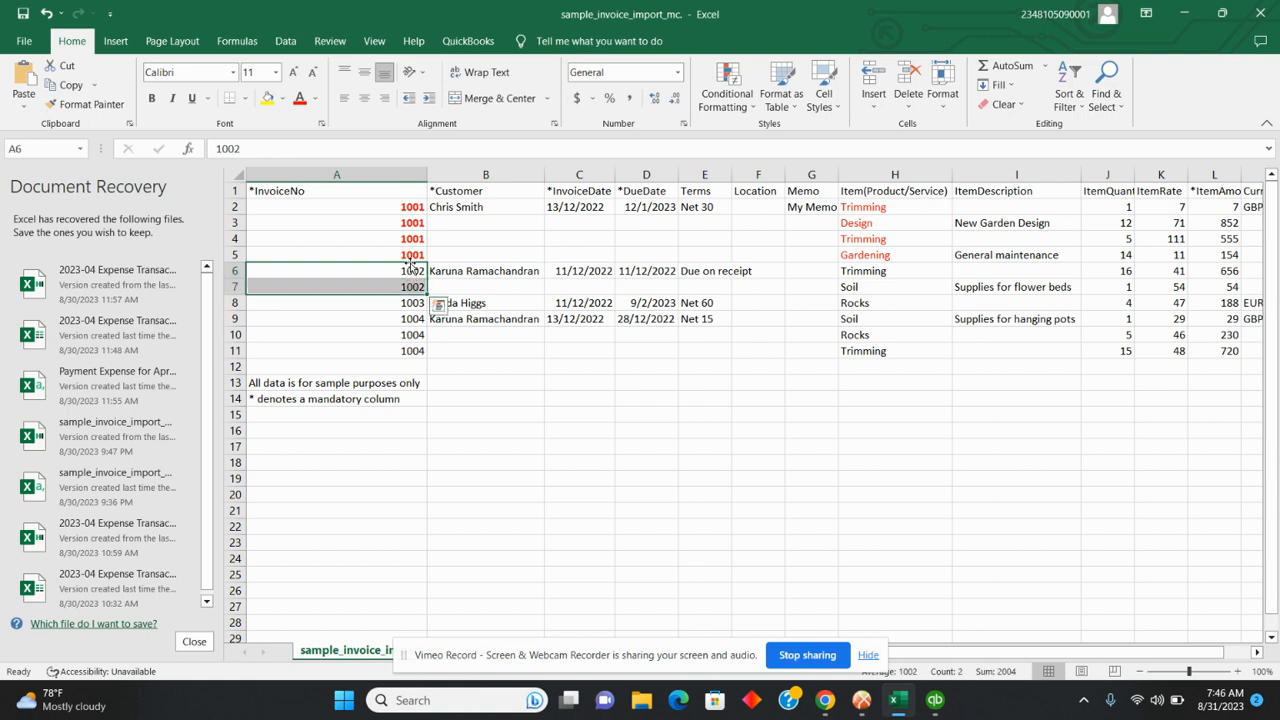
{"action": "left_click", "coordinate": [298, 101]}
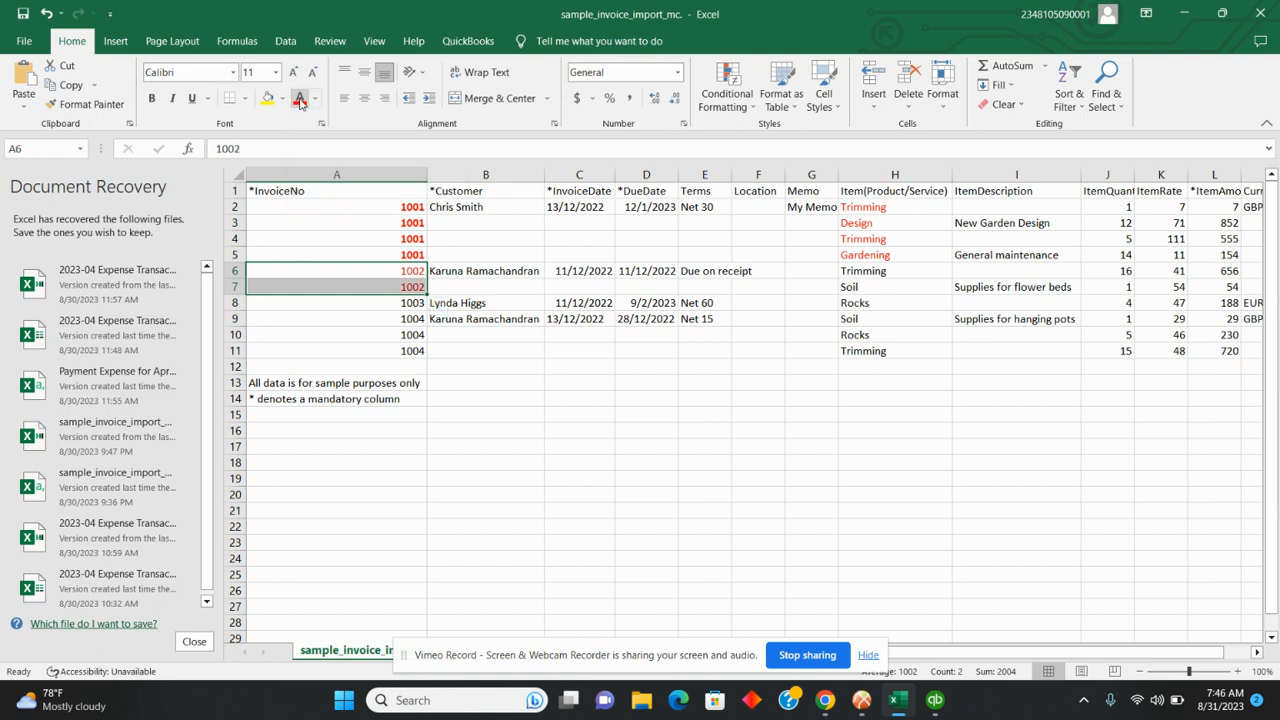
{"action": "left_click", "coordinate": [315, 98]}
{"action": "left_click", "coordinate": [357, 157]}
{"action": "left_click", "coordinate": [152, 97]}
{"action": "left_click", "coordinate": [478, 238]}
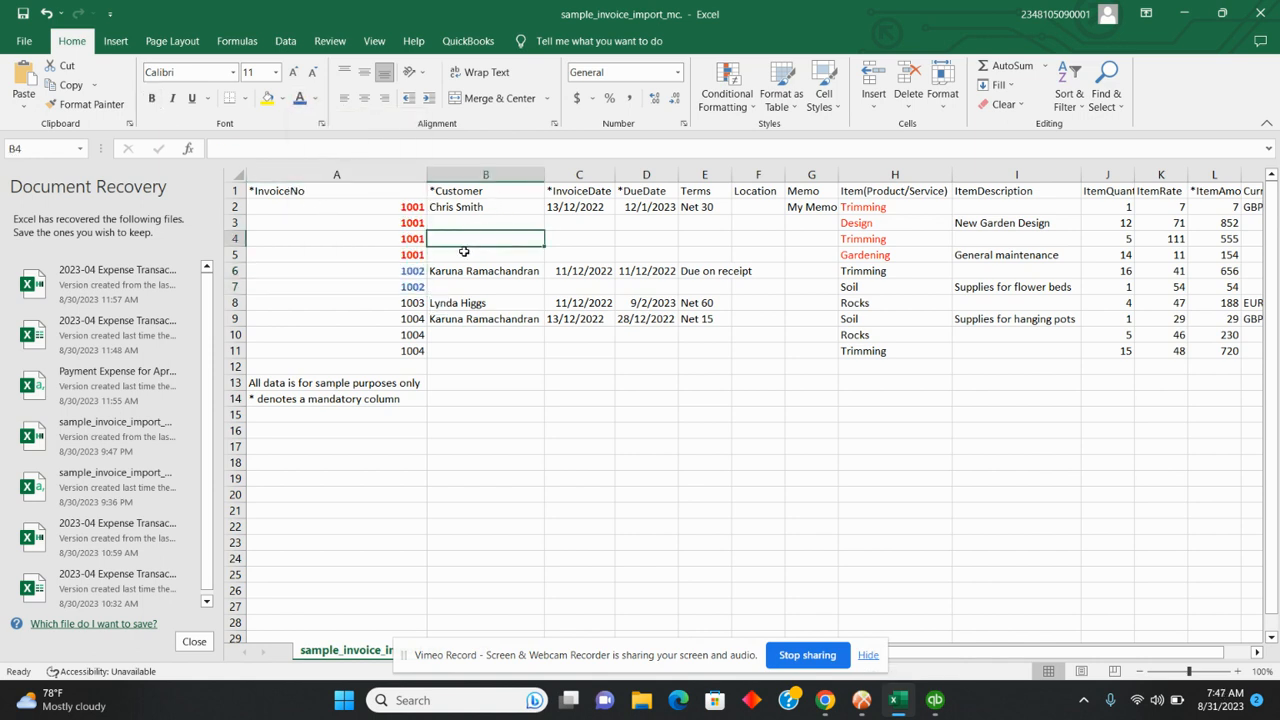
Review the second invoice's numbers in A6:A7, its customer, its Trimming and Soil items in H6:H7, and their quantities.
{"action": "left_click", "coordinate": [418, 271]}
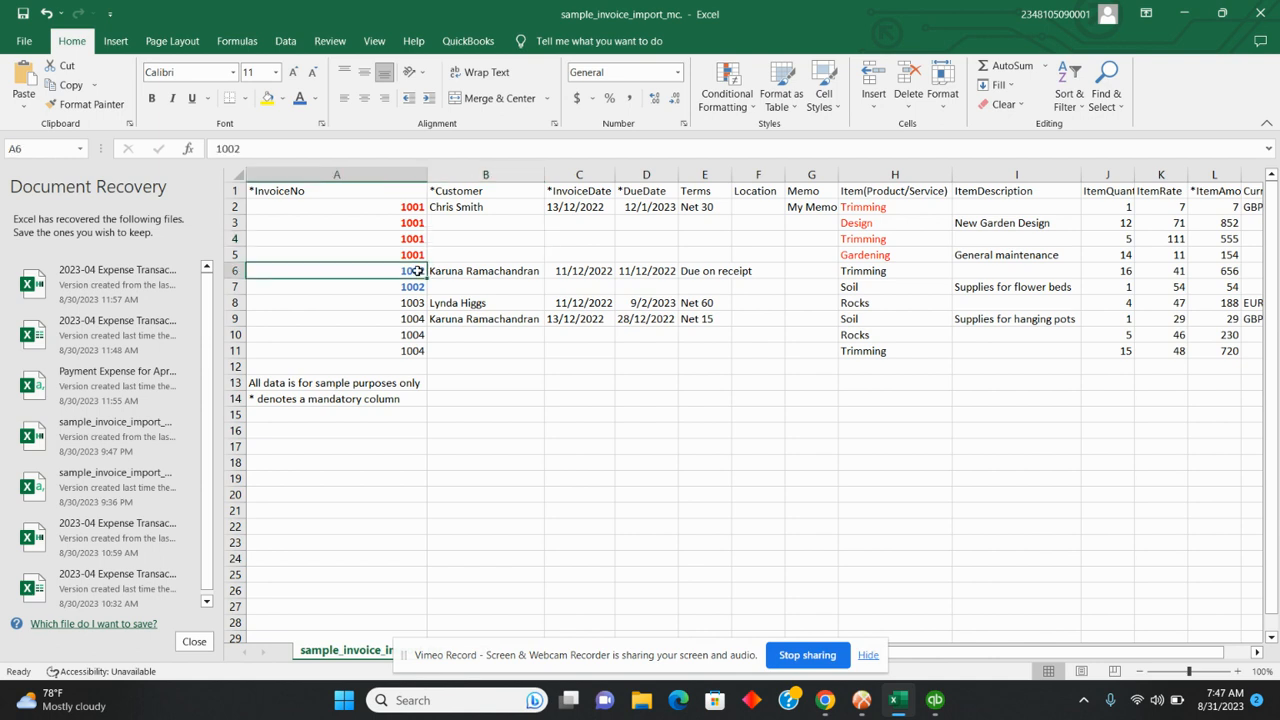
{"action": "left_click_drag", "start_coordinate": [424, 278], "coordinate": [418, 286]}
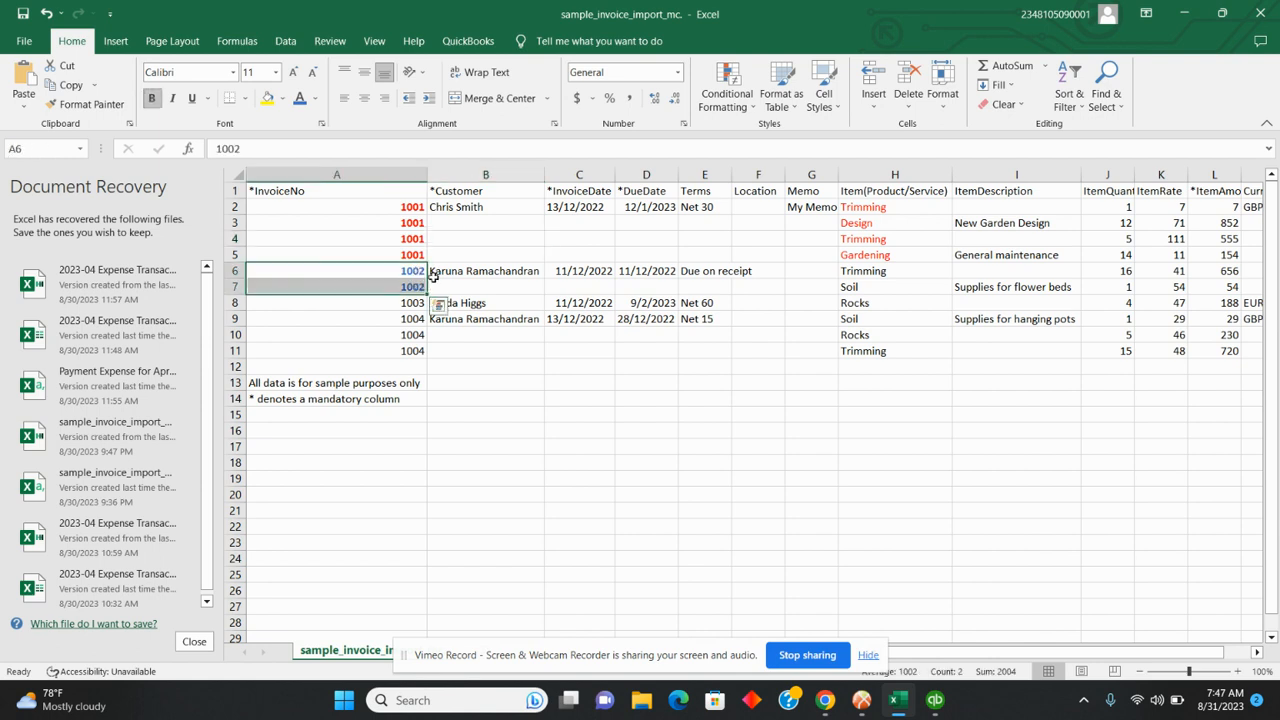
{"action": "left_click", "coordinate": [855, 268]}
{"action": "left_click", "coordinate": [860, 288]}
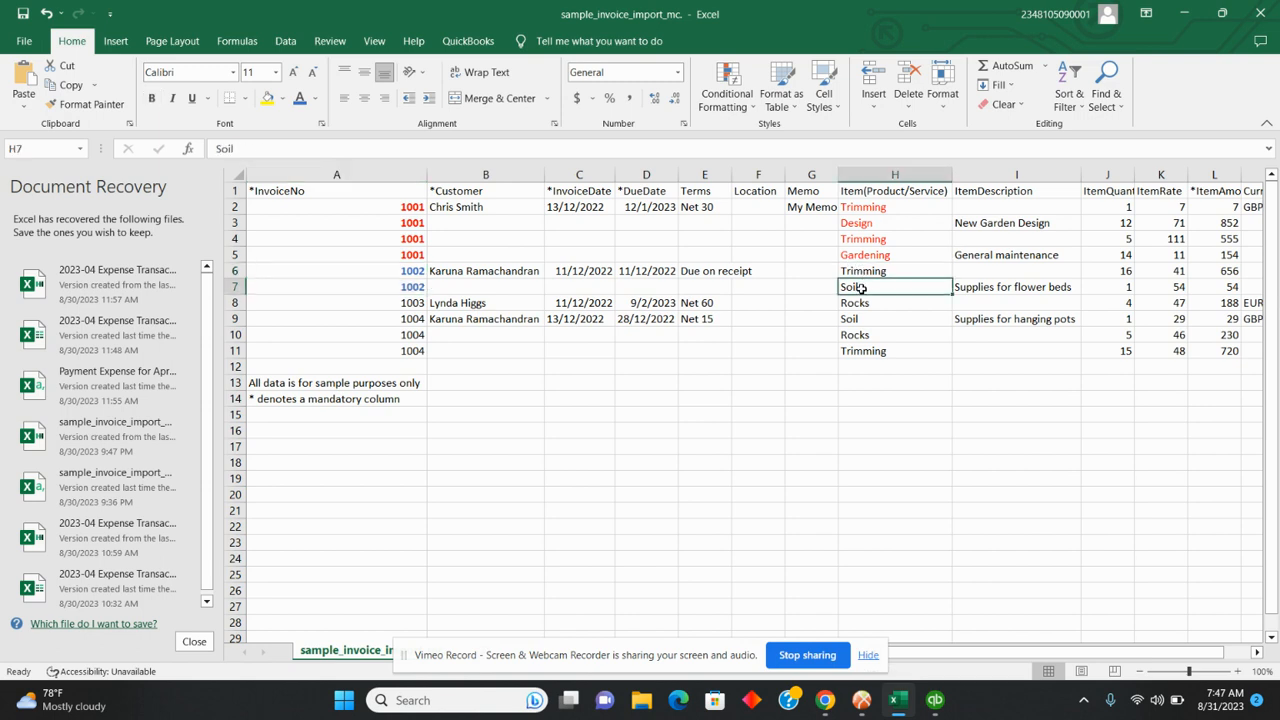
{"action": "left_click", "coordinate": [860, 270]}
{"action": "left_click", "coordinate": [856, 288]}
{"action": "left_click", "coordinate": [432, 270]}
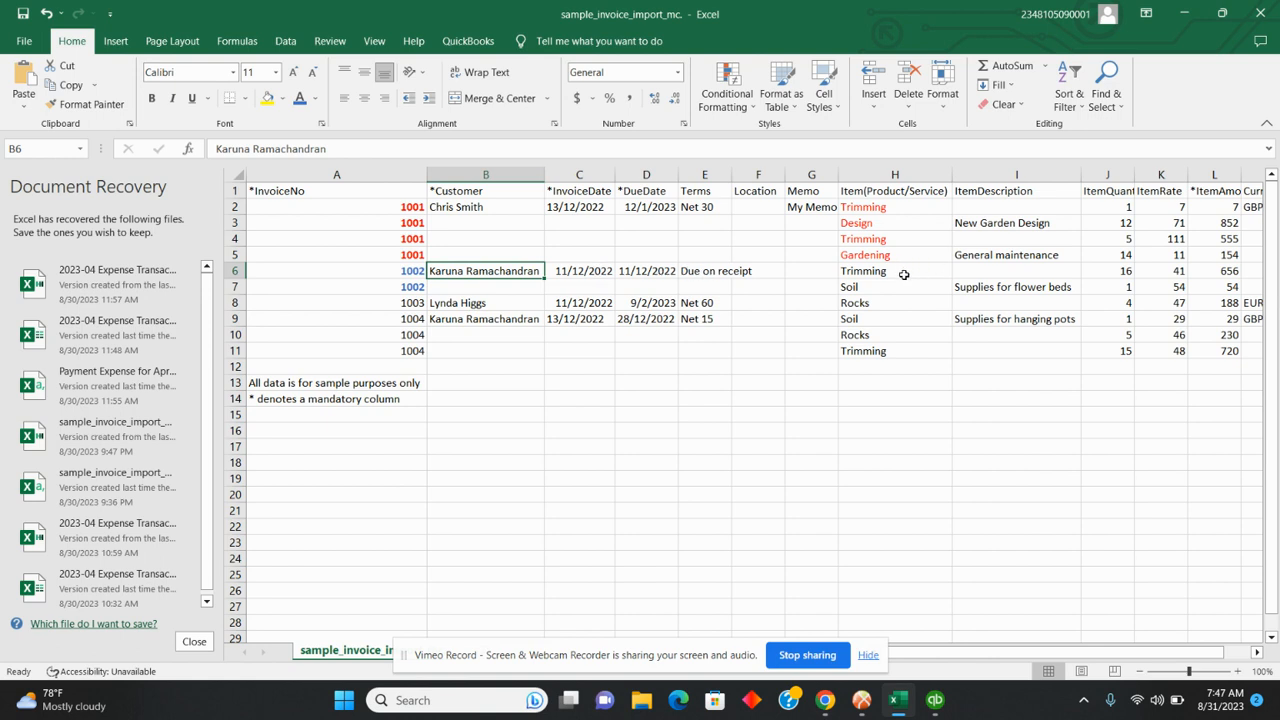
{"action": "left_click", "coordinate": [866, 271]}
{"action": "left_click_drag", "start_coordinate": [866, 271], "coordinate": [866, 287]}
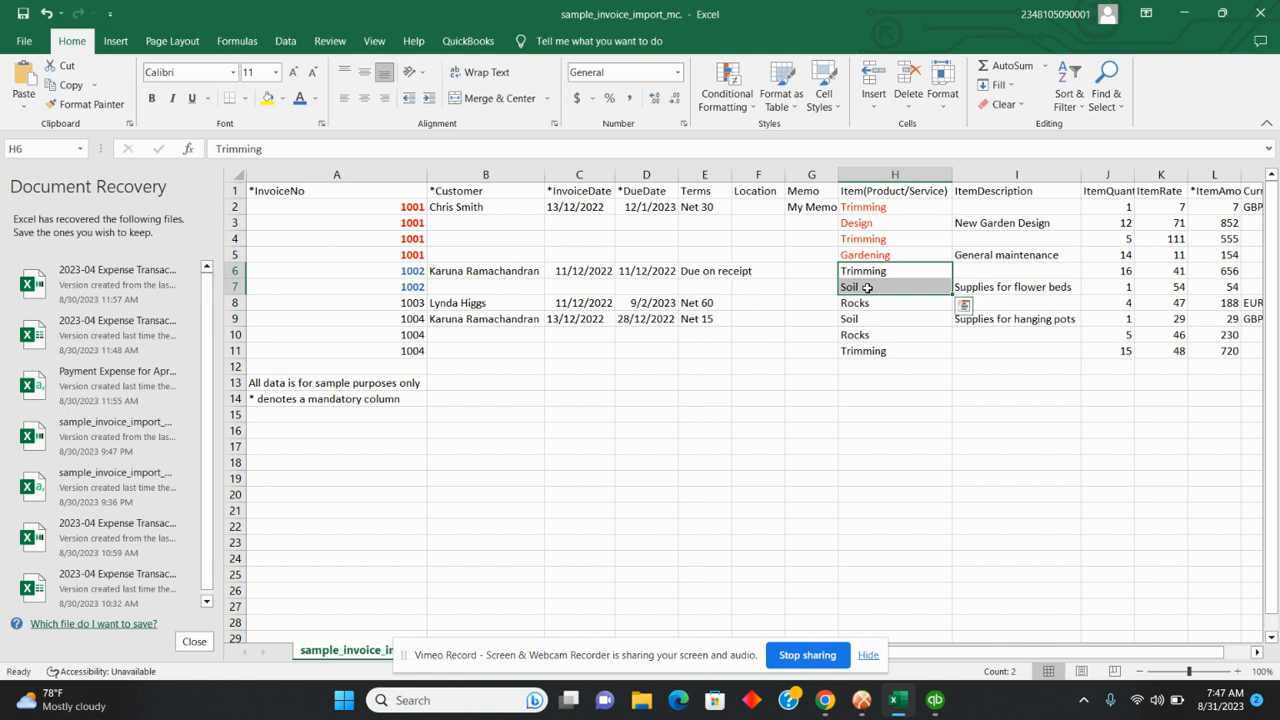
{"action": "left_click_drag", "start_coordinate": [1126, 272], "coordinate": [1127, 296]}
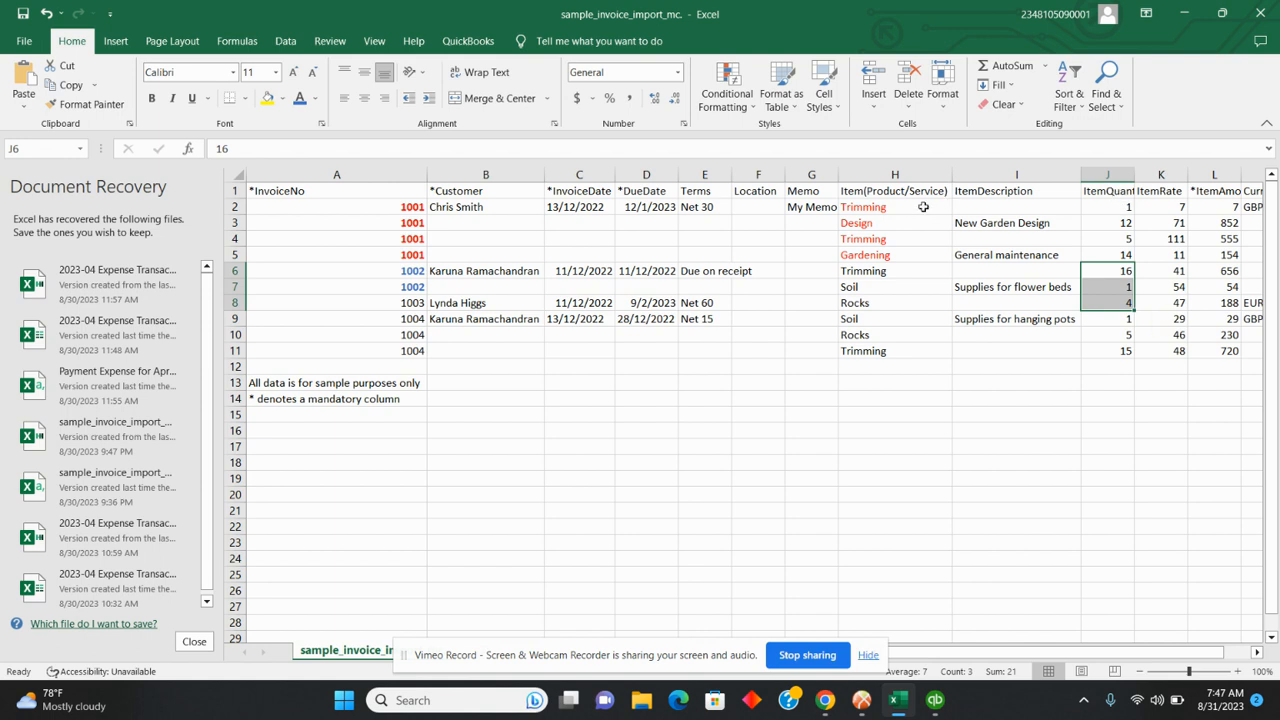
Switch to QuickBooks Online in Chrome, close the invoice import page and open the Products and Services list.
{"action": "mouse_move", "coordinate": [826, 708]}
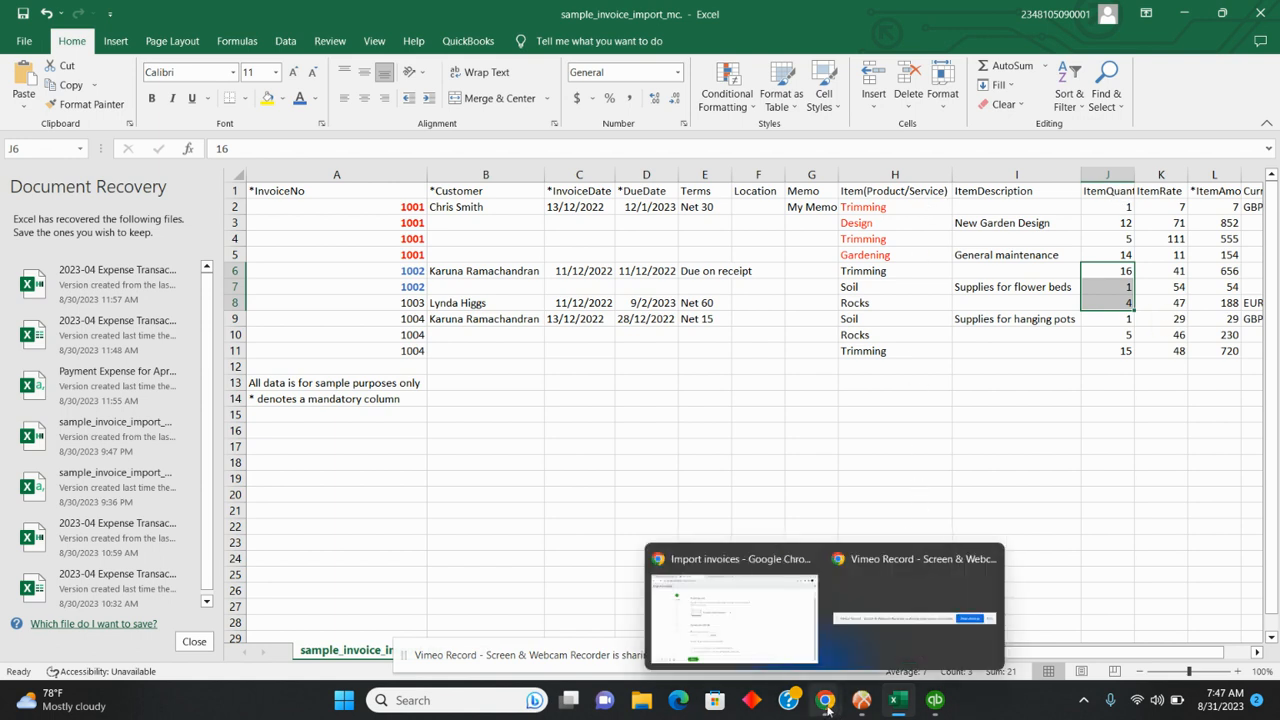
{"action": "left_click", "coordinate": [730, 612]}
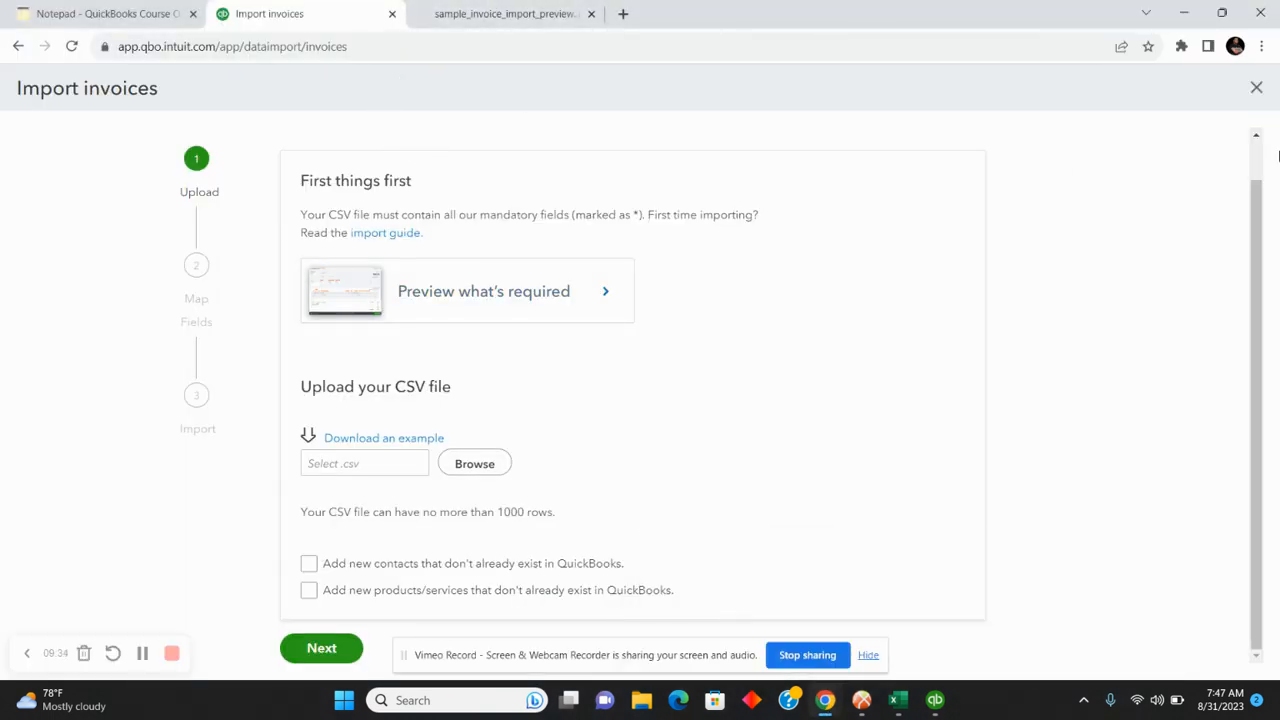
{"action": "left_click", "coordinate": [1256, 88]}
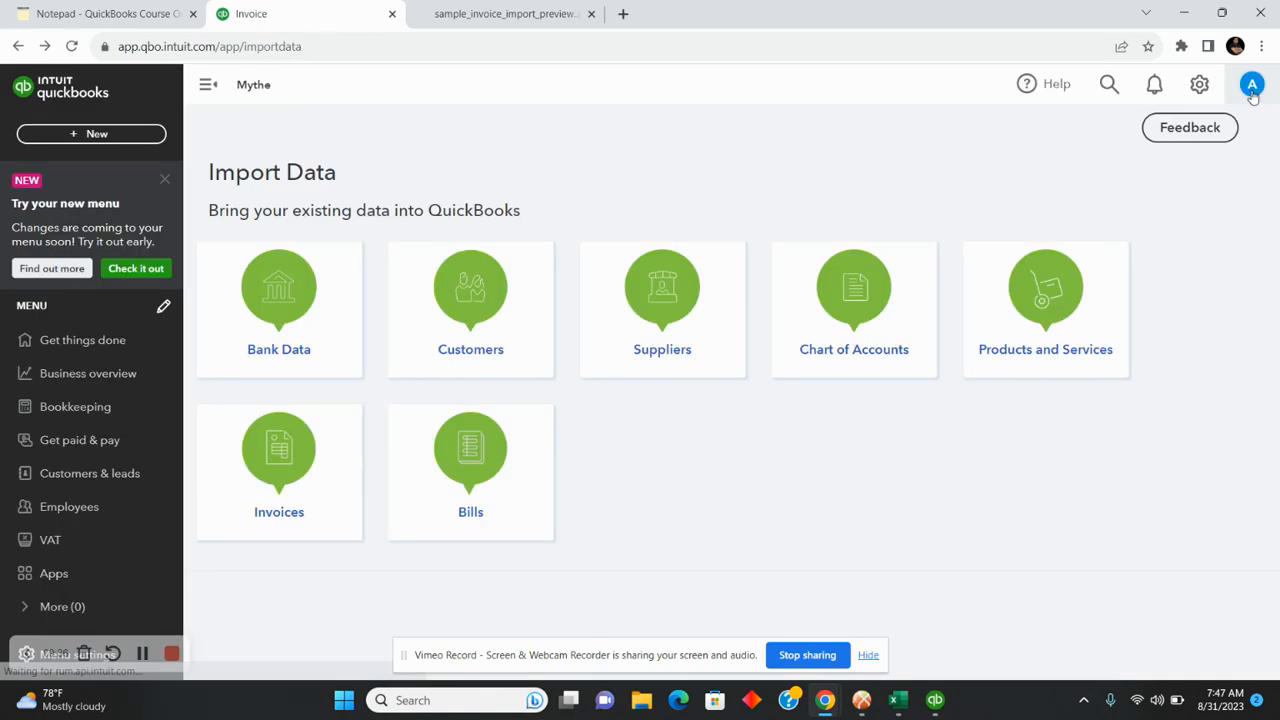
{"action": "left_click", "coordinate": [1198, 88]}
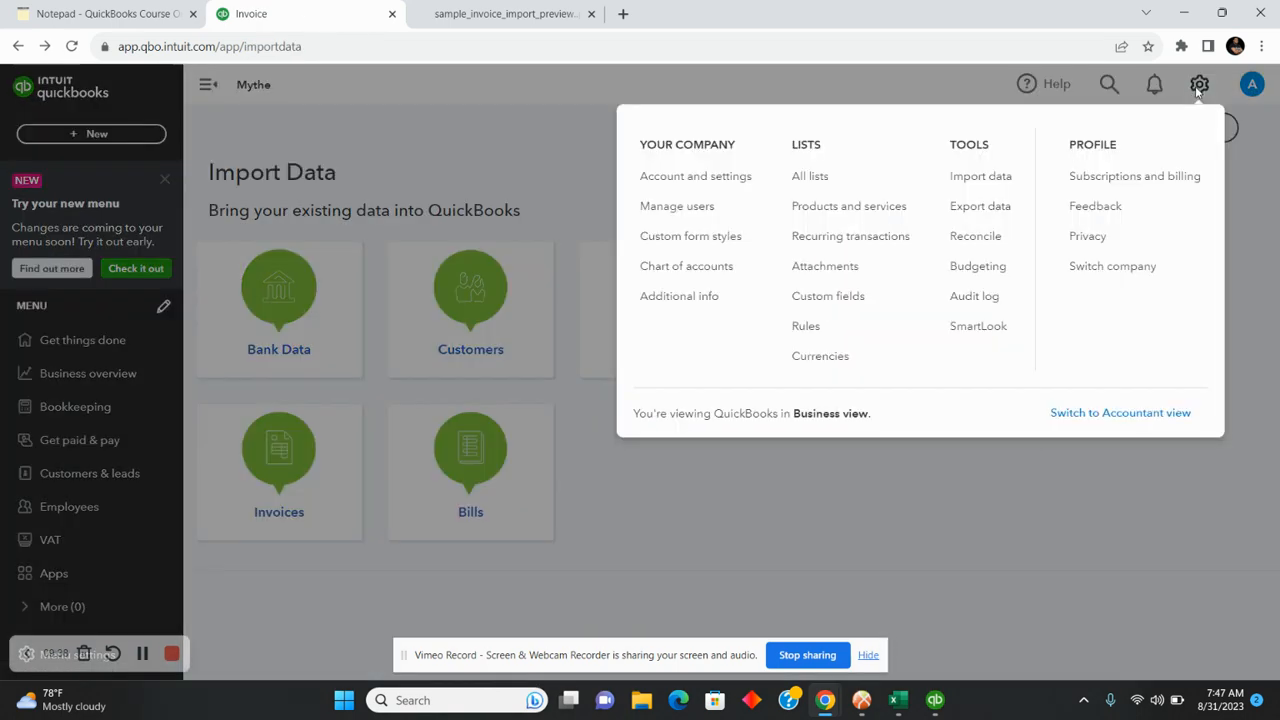
{"action": "left_click", "coordinate": [870, 208]}
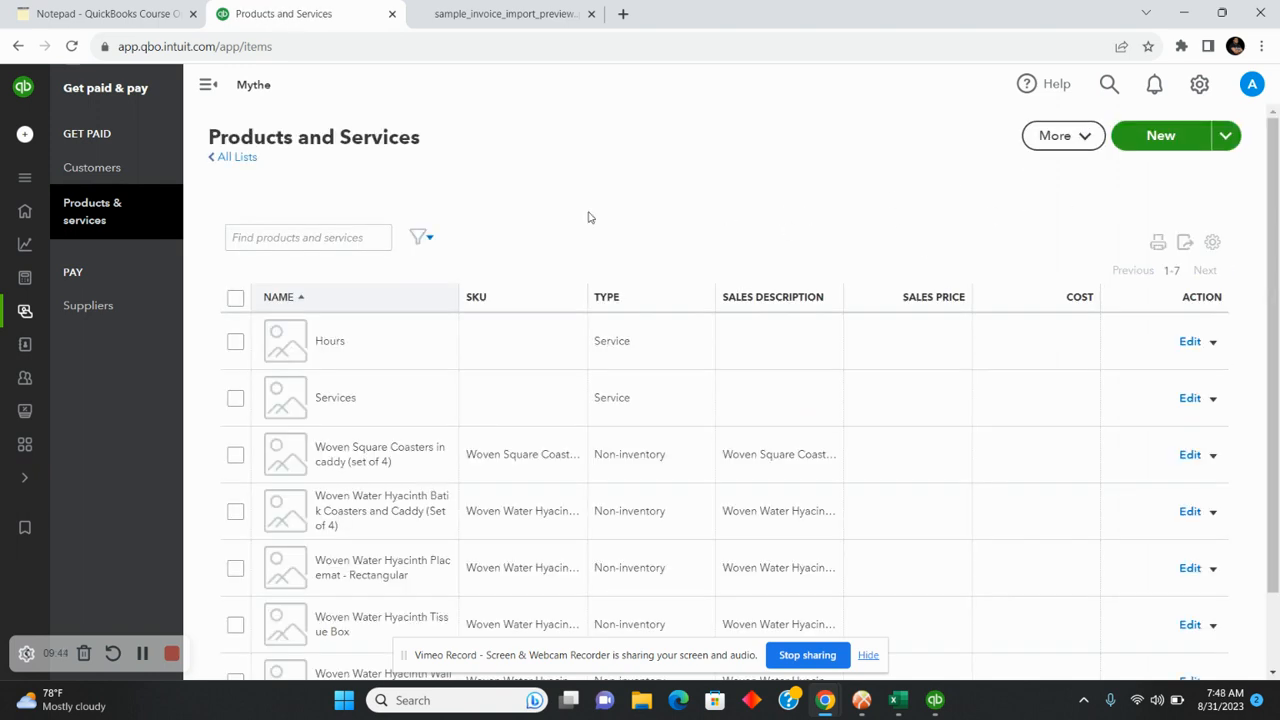
Turn on inventory tracking from the new product/service options and close the product/service information pane.
{"action": "left_click", "coordinate": [1163, 137]}
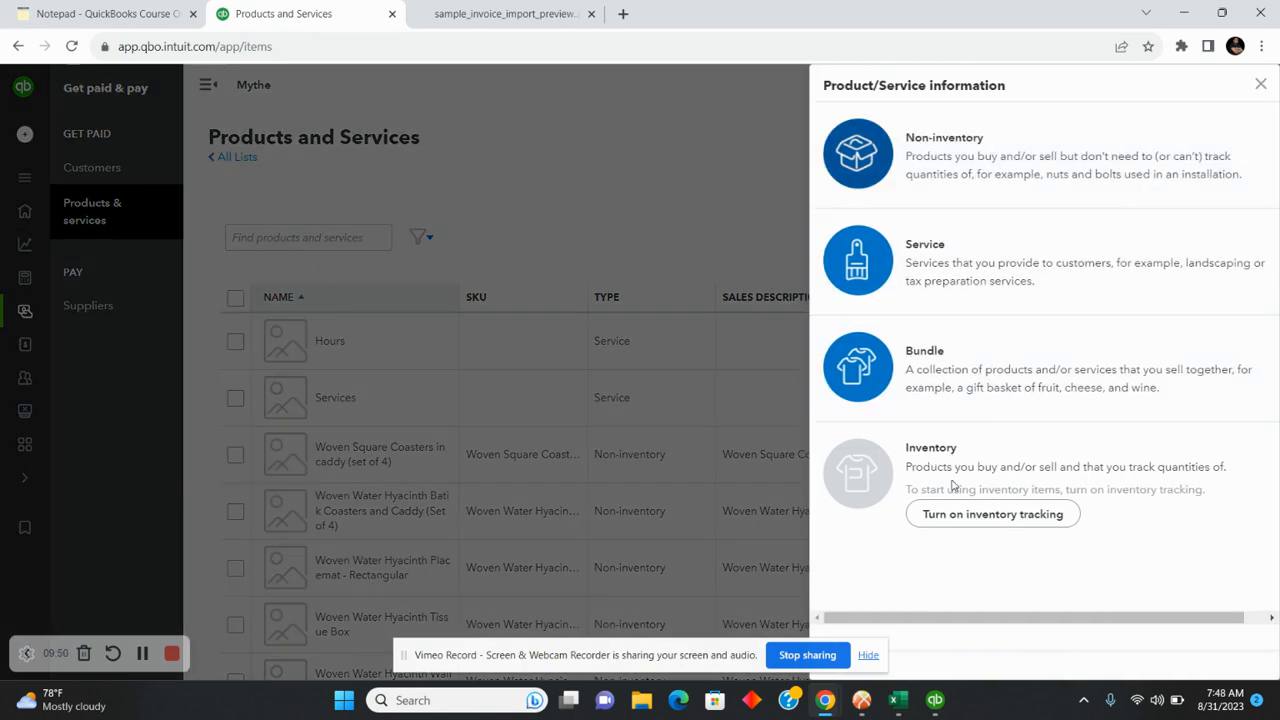
{"action": "left_click", "coordinate": [957, 518]}
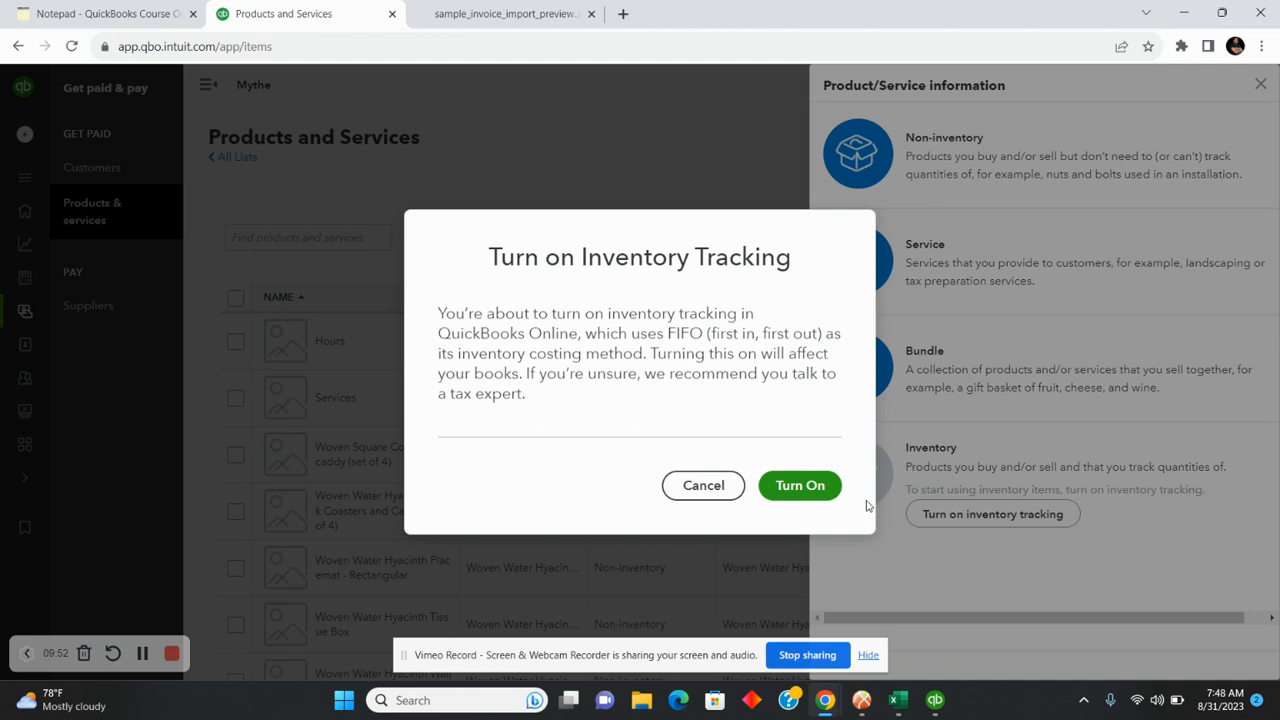
{"action": "left_click", "coordinate": [785, 497]}
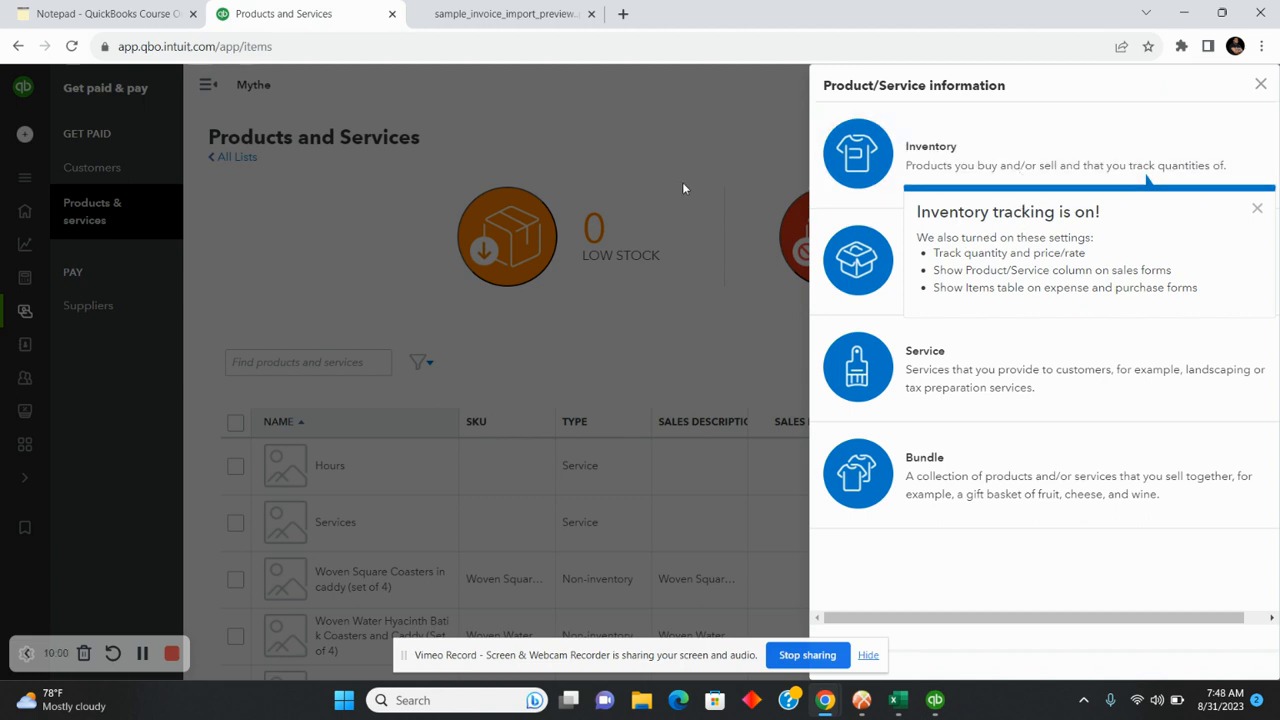
{"action": "left_click", "coordinate": [1262, 85]}
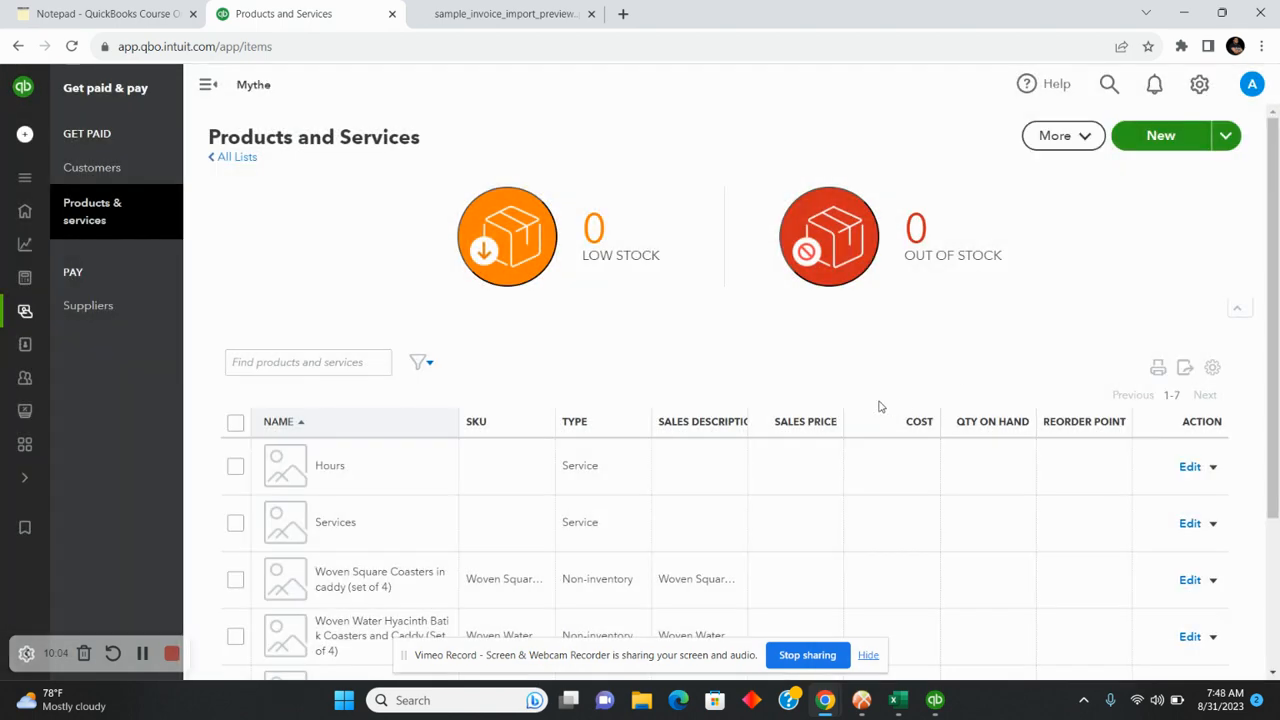
Reopen the invoice import page through Import Data and switch back to the sample invoice workbook in Excel.
{"action": "left_click", "coordinate": [1199, 85]}
{"action": "left_click", "coordinate": [966, 184]}
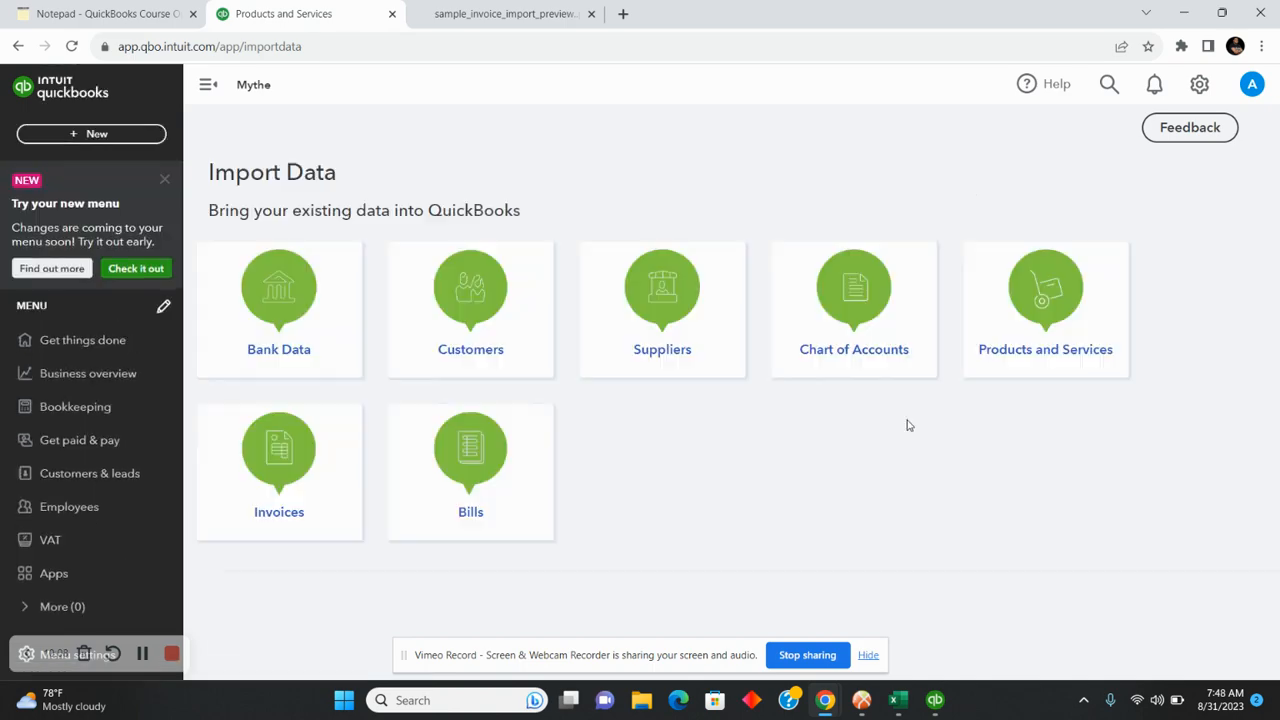
{"action": "left_click", "coordinate": [346, 449]}
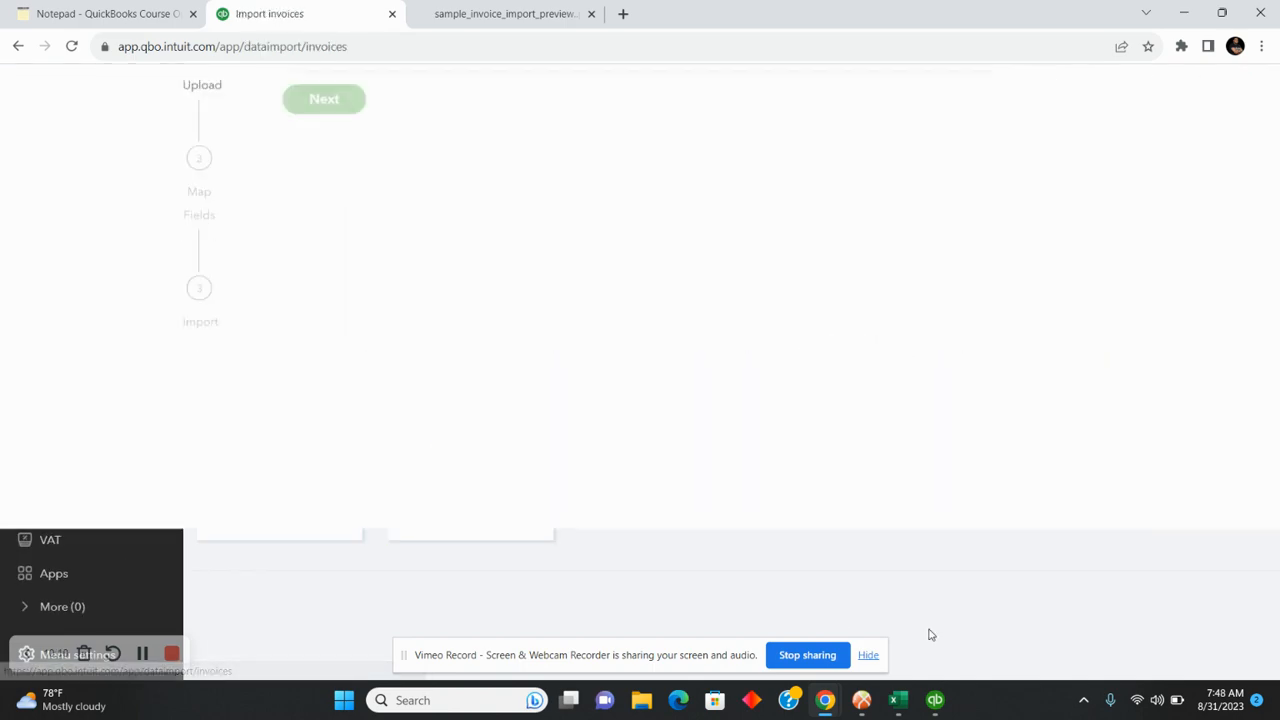
{"action": "left_click", "coordinate": [905, 705]}
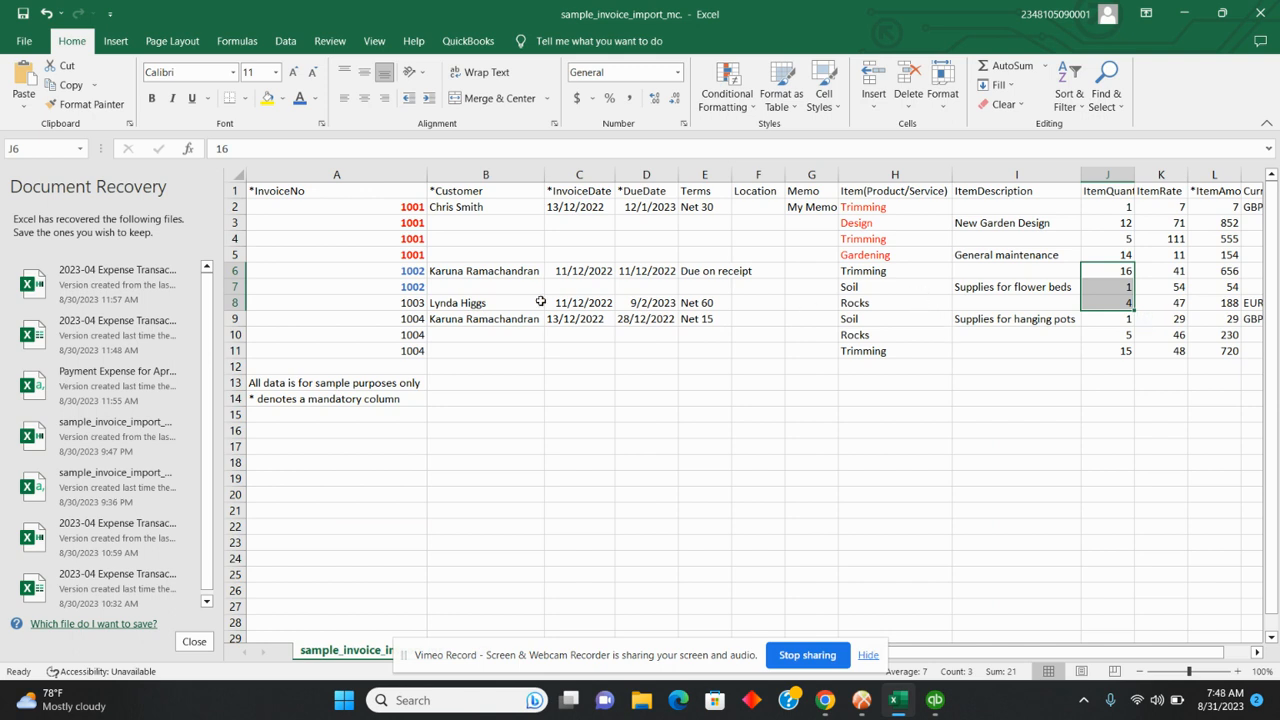
Review the third invoice's number in A8, the fourth invoice's numbers in A9:A11, and its items in H9:H11.
{"action": "left_click", "coordinate": [409, 303]}
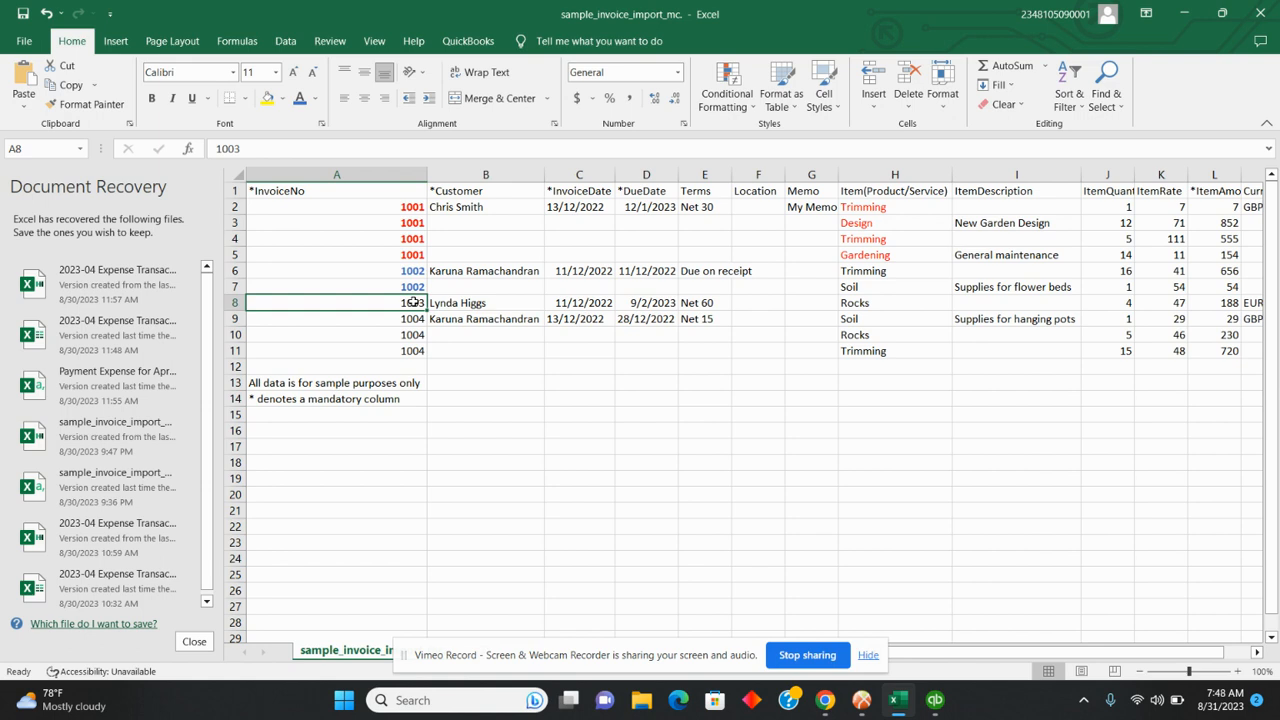
{"action": "left_click", "coordinate": [466, 348]}
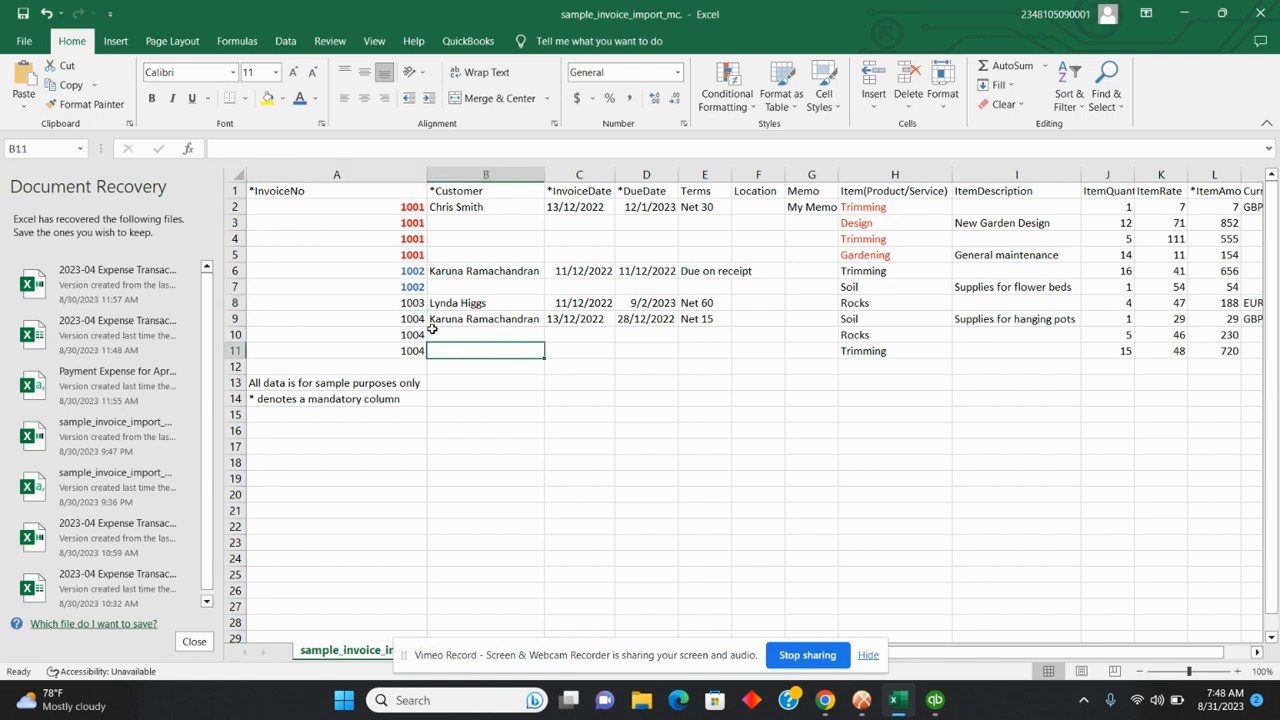
{"action": "left_click_drag", "start_coordinate": [415, 318], "coordinate": [418, 353]}
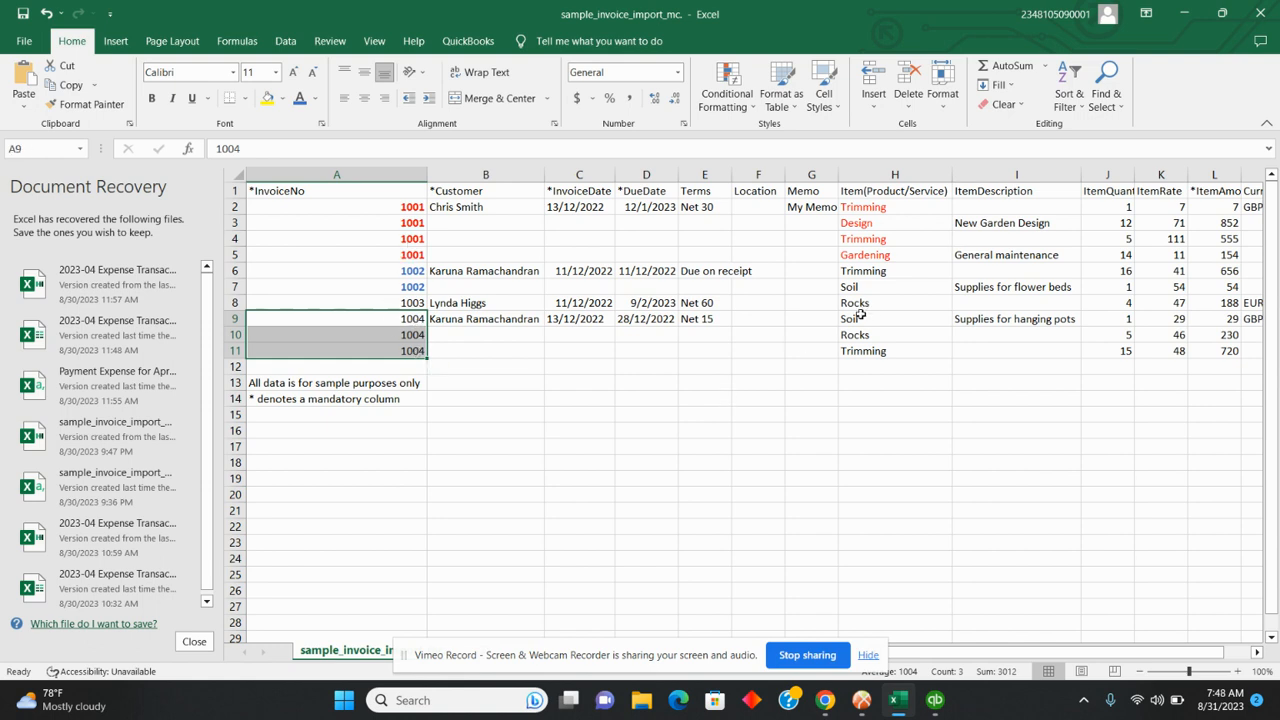
{"action": "left_click_drag", "start_coordinate": [857, 318], "coordinate": [861, 354]}
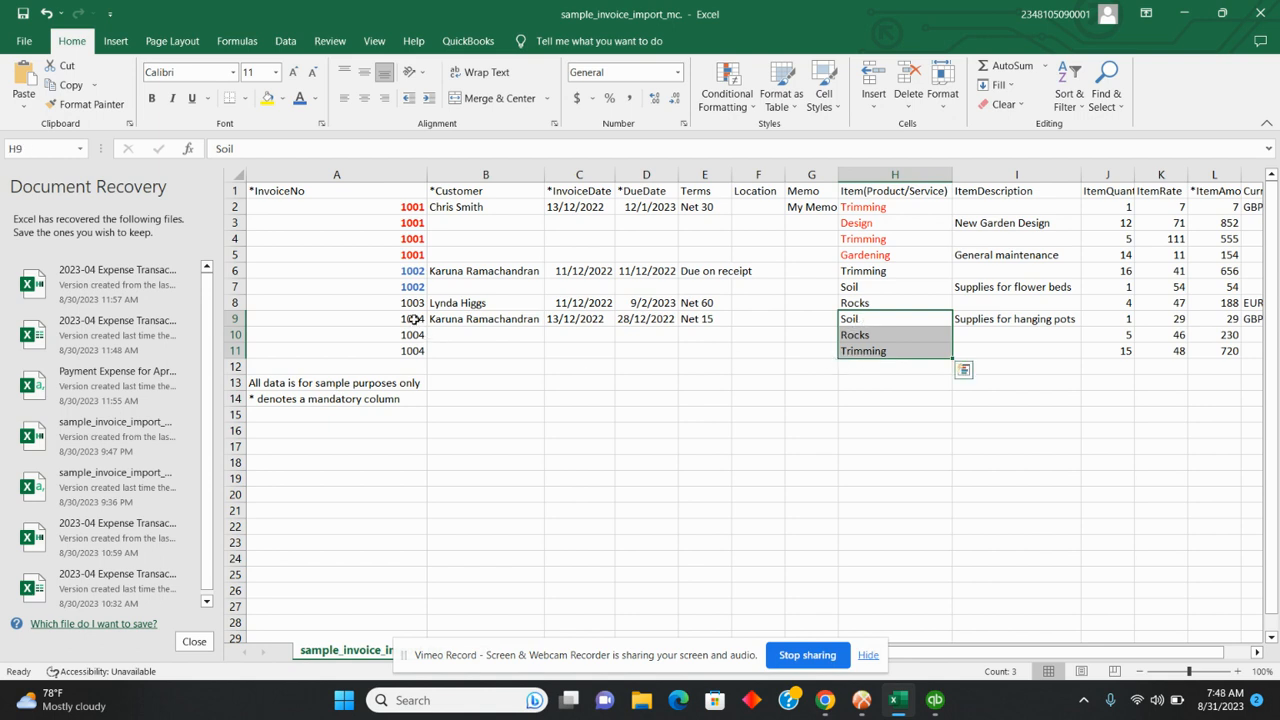
{"action": "left_click_drag", "start_coordinate": [414, 319], "coordinate": [416, 350]}
{"action": "left_click", "coordinate": [235, 319]}
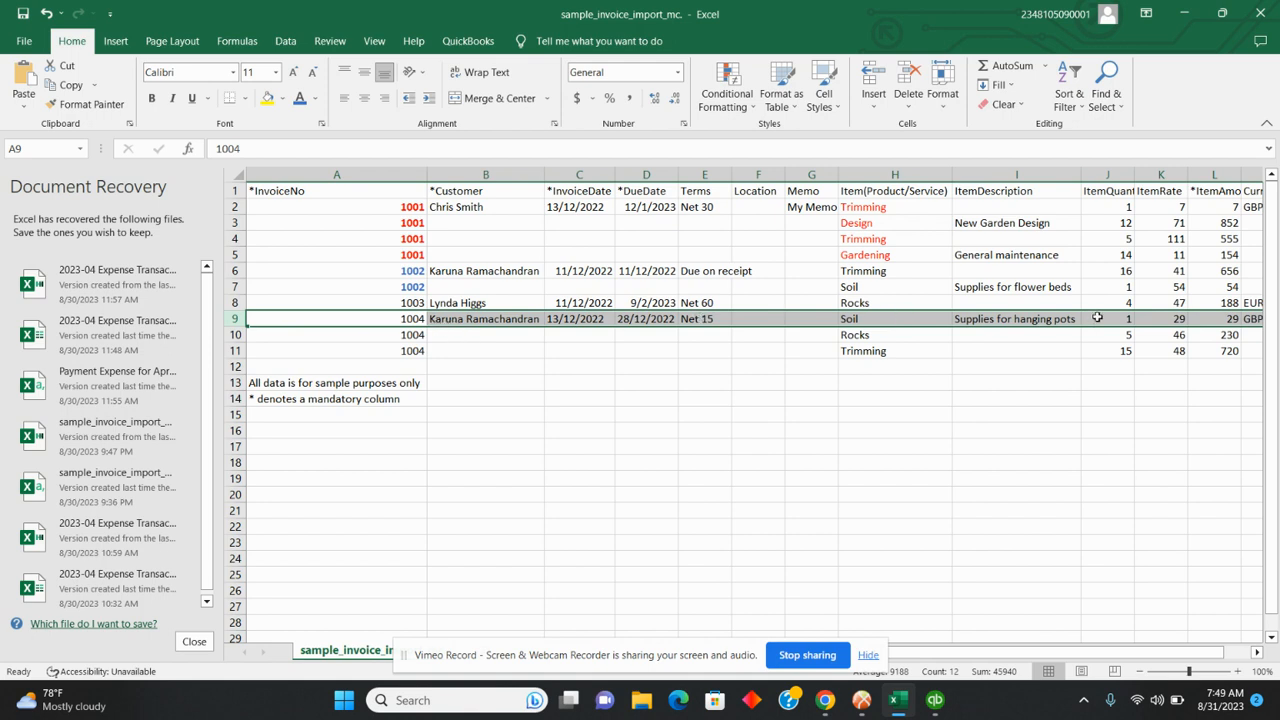
Examine how the fourth invoice's customer is entered in B9 relative to B10 and B11, along with its items in H9:H11.
{"action": "left_click", "coordinate": [463, 320]}
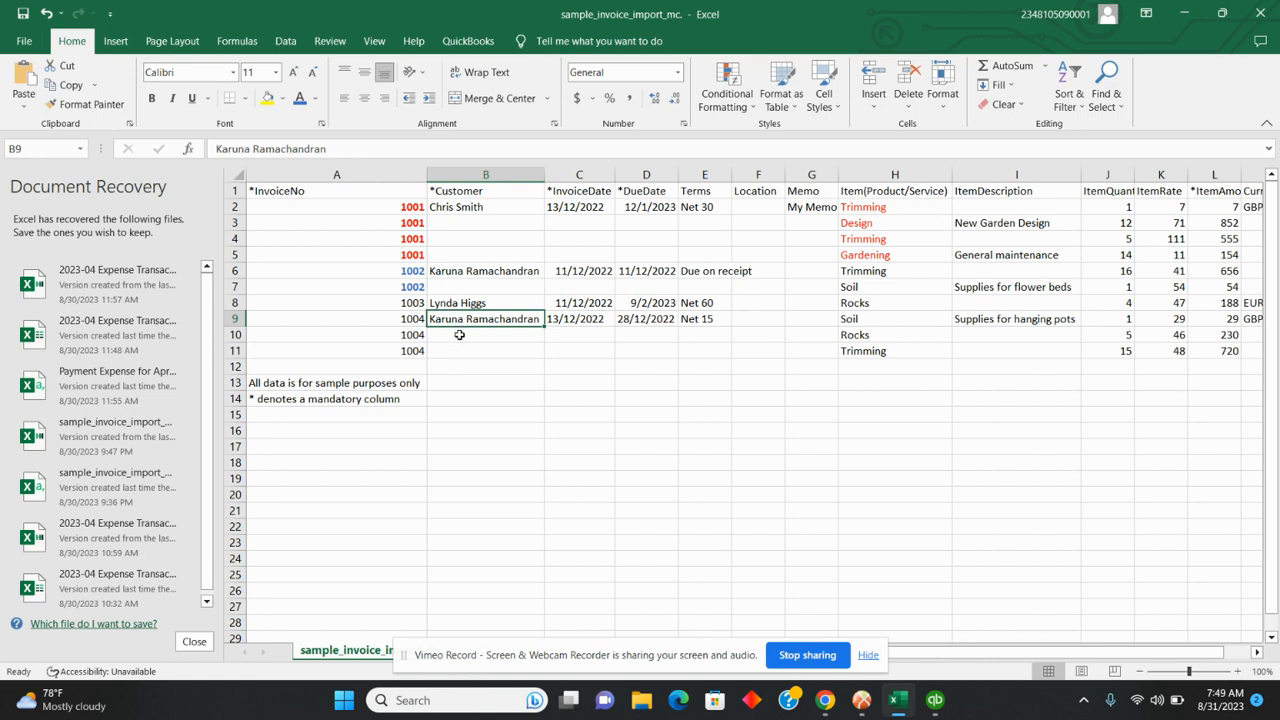
{"action": "left_click", "coordinate": [459, 335]}
{"action": "left_click", "coordinate": [460, 355]}
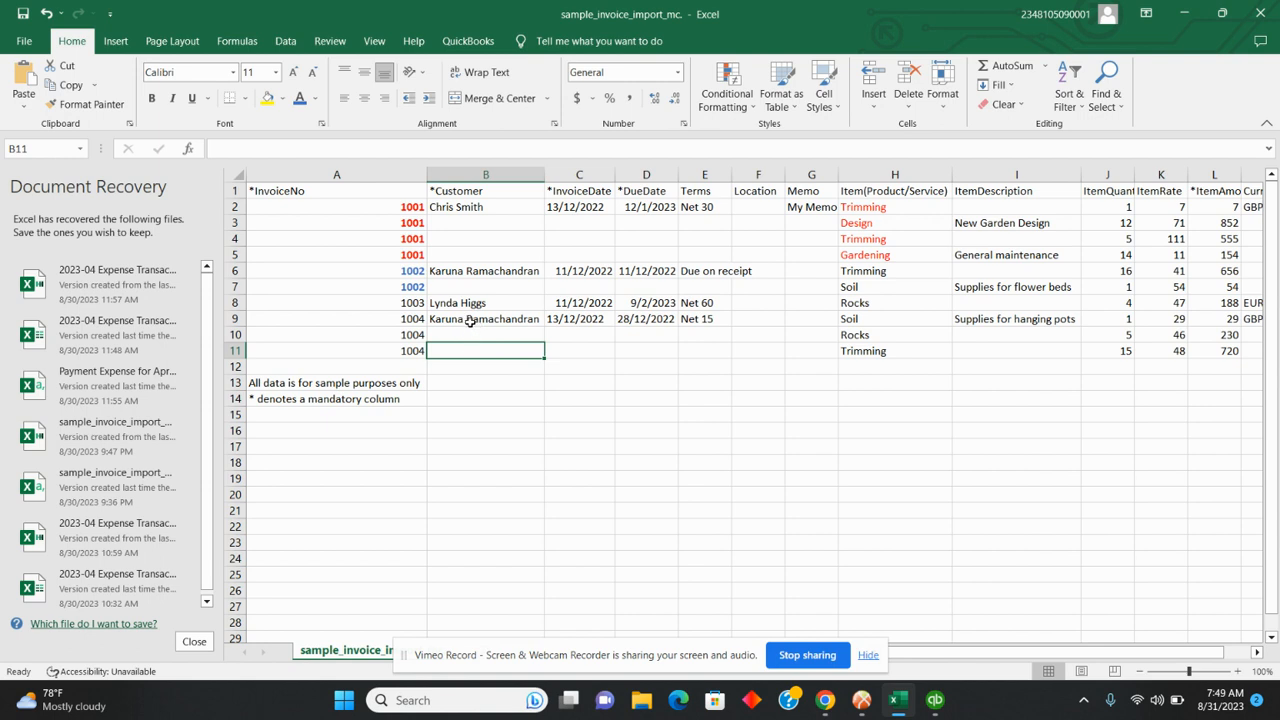
{"action": "left_click", "coordinate": [466, 319]}
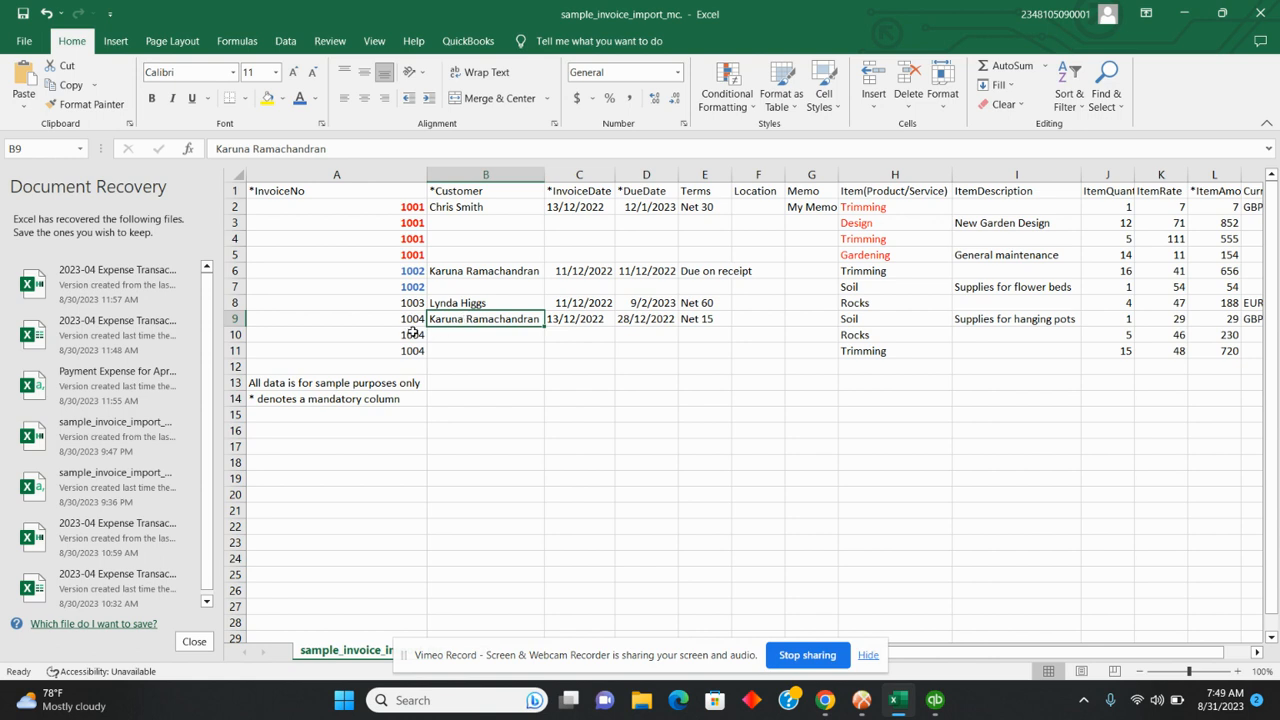
{"action": "left_click", "coordinate": [410, 321]}
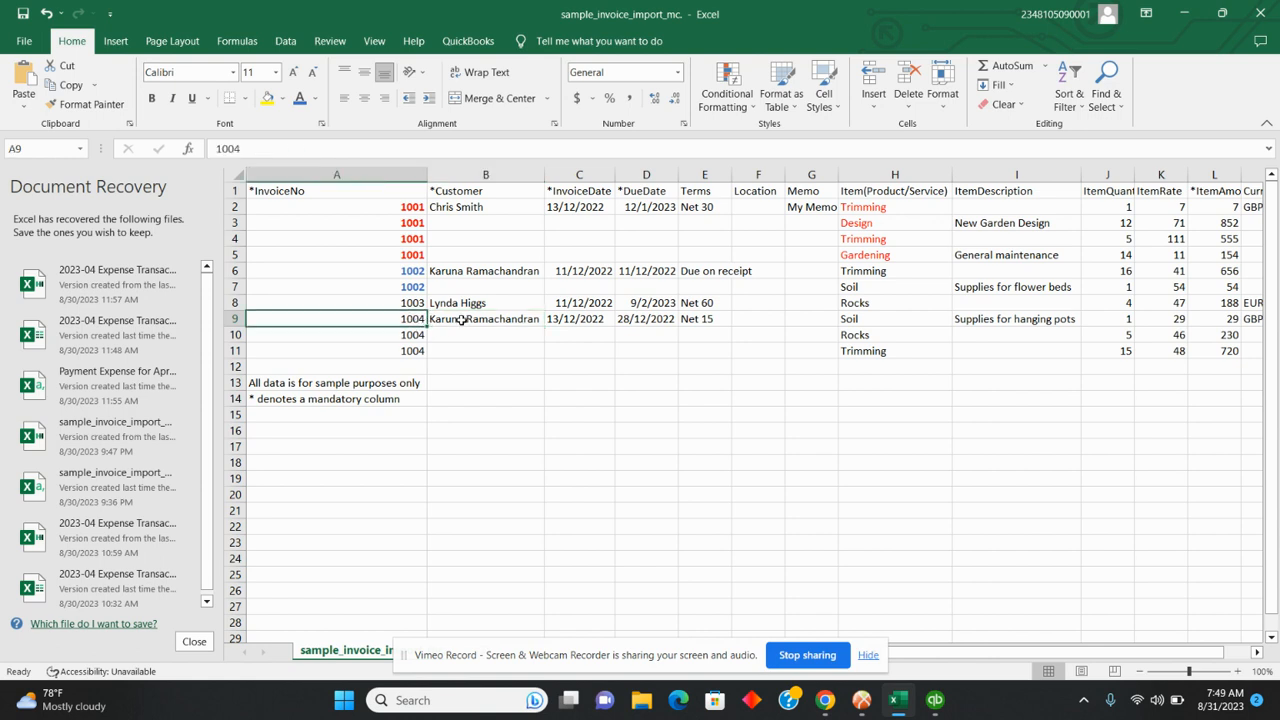
{"action": "left_click", "coordinate": [461, 319]}
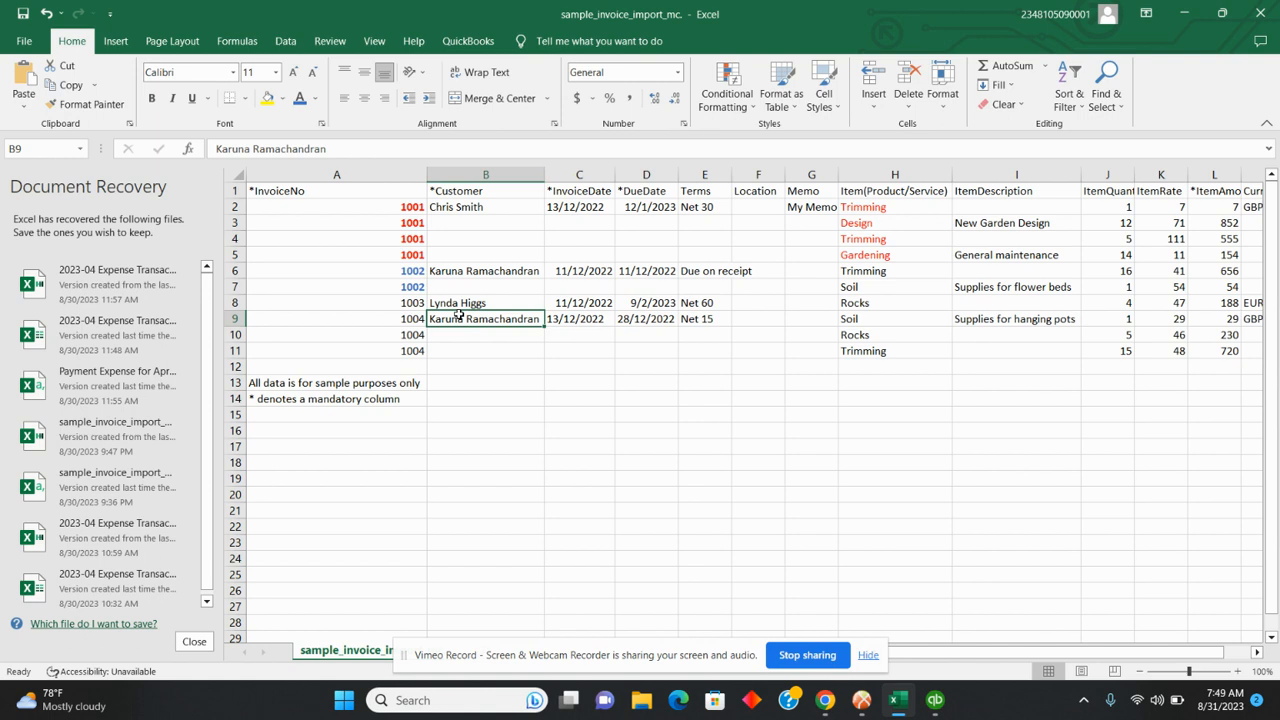
{"action": "left_click_drag", "start_coordinate": [858, 321], "coordinate": [863, 353]}
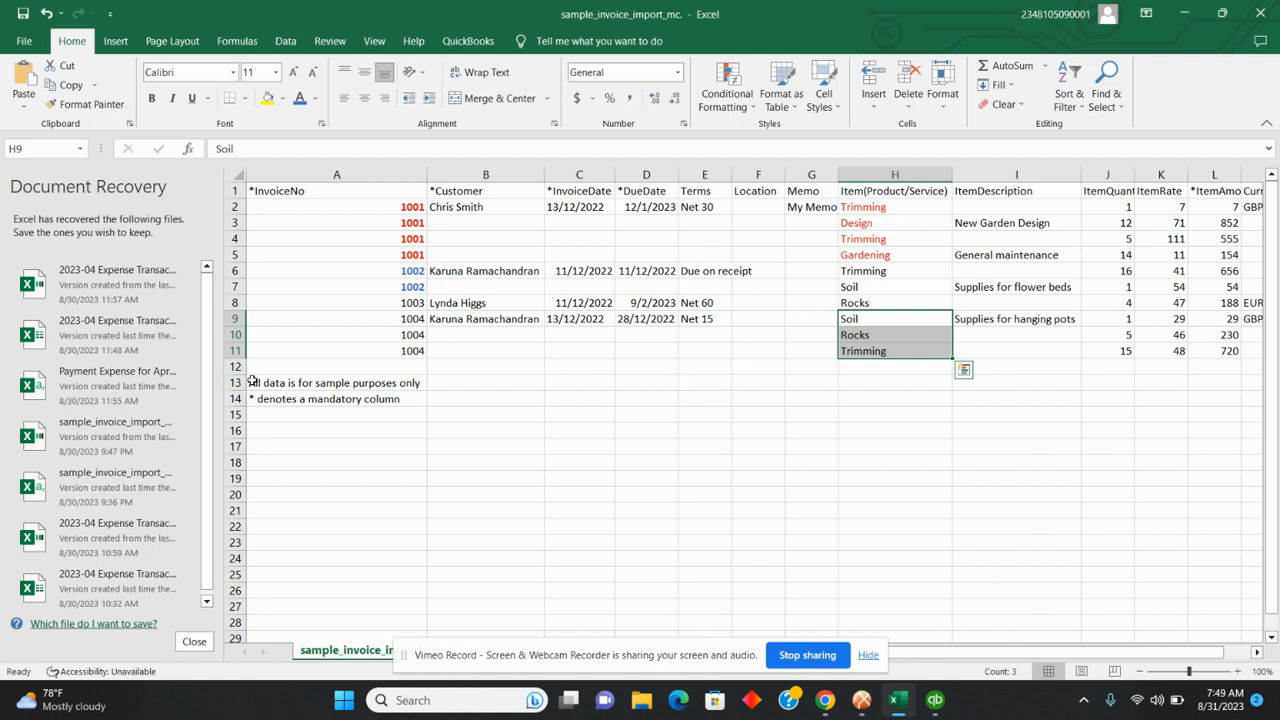
Delete the sample-data and mandatory-column notes in A13:A14.
{"action": "left_click_drag", "start_coordinate": [253, 383], "coordinate": [378, 398]}
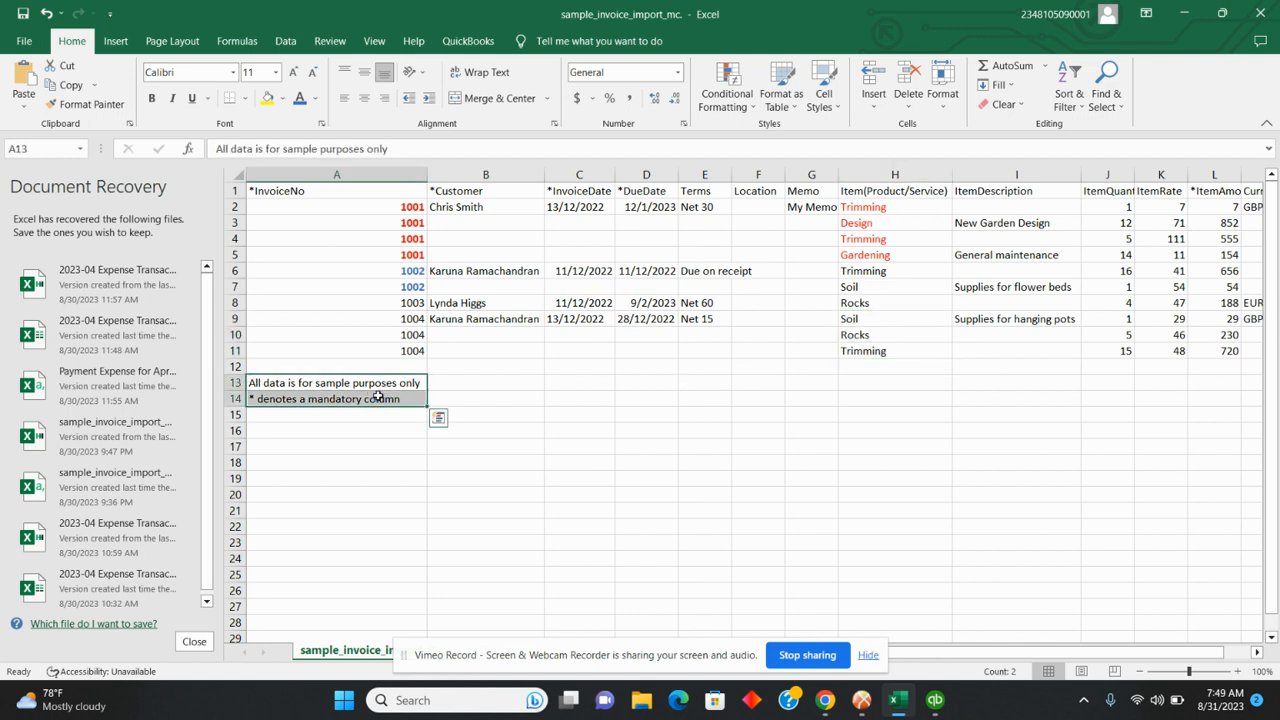
{"action": "key", "text": "Delete"}
{"action": "left_click", "coordinate": [762, 524]}
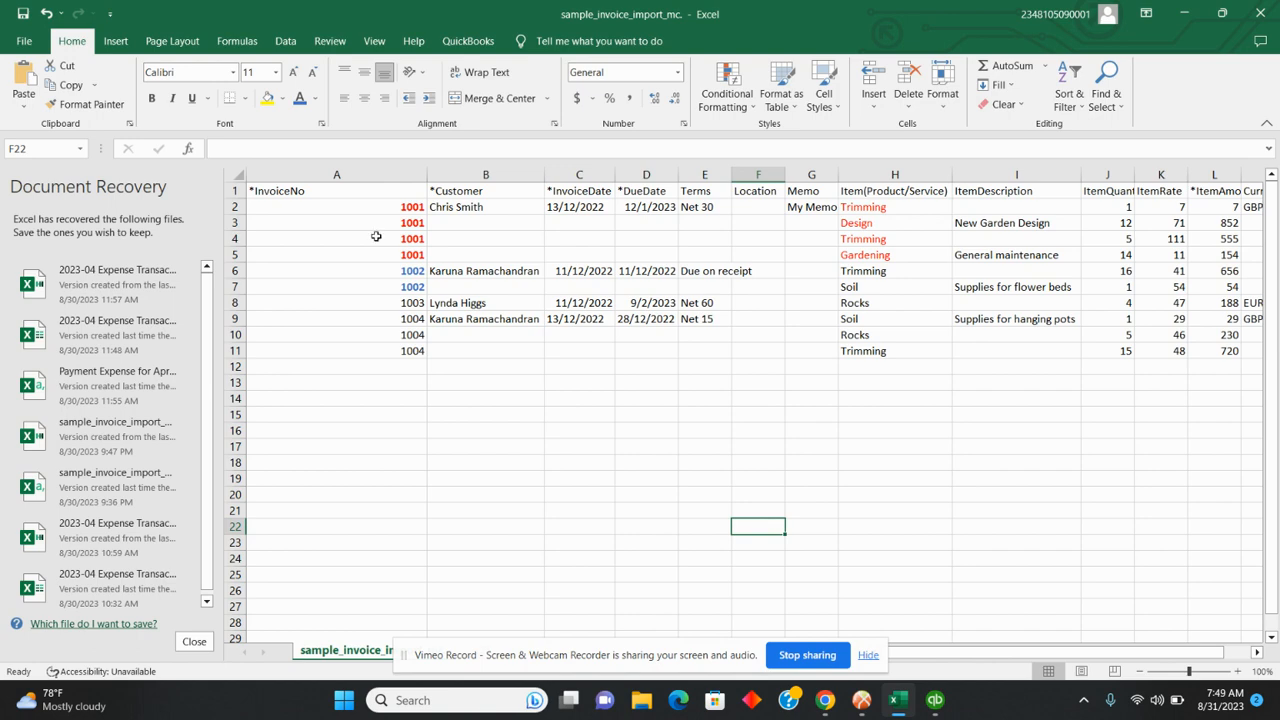
Begin saving a copy of the workbook to the Downloads folder in CSV (Comma delimited) format.
{"action": "left_click", "coordinate": [24, 41]}
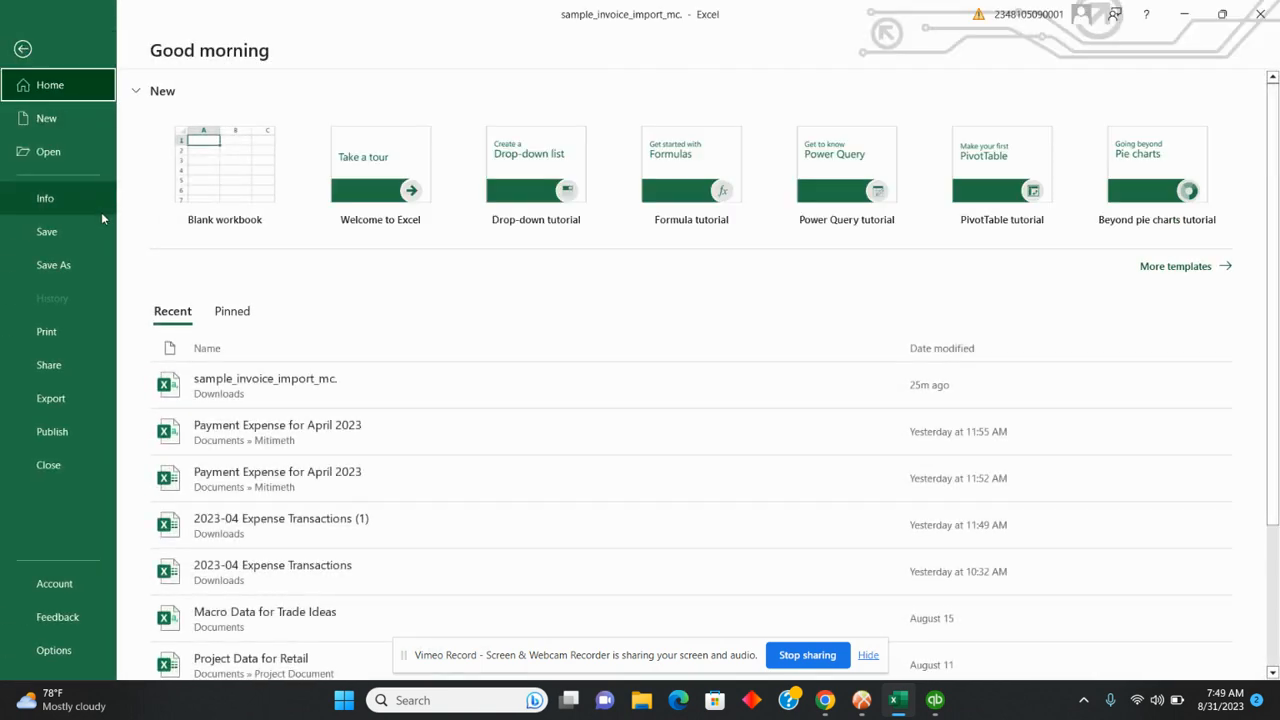
{"action": "left_click", "coordinate": [83, 264]}
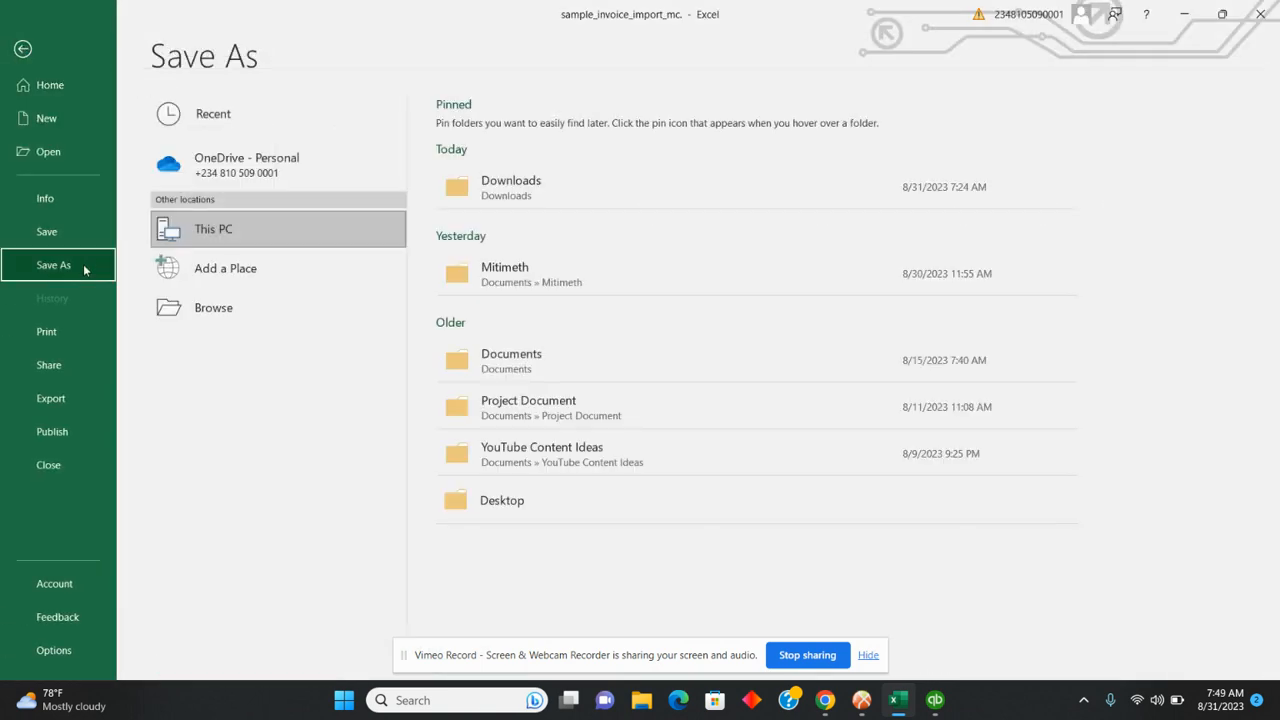
{"action": "left_click", "coordinate": [507, 190]}
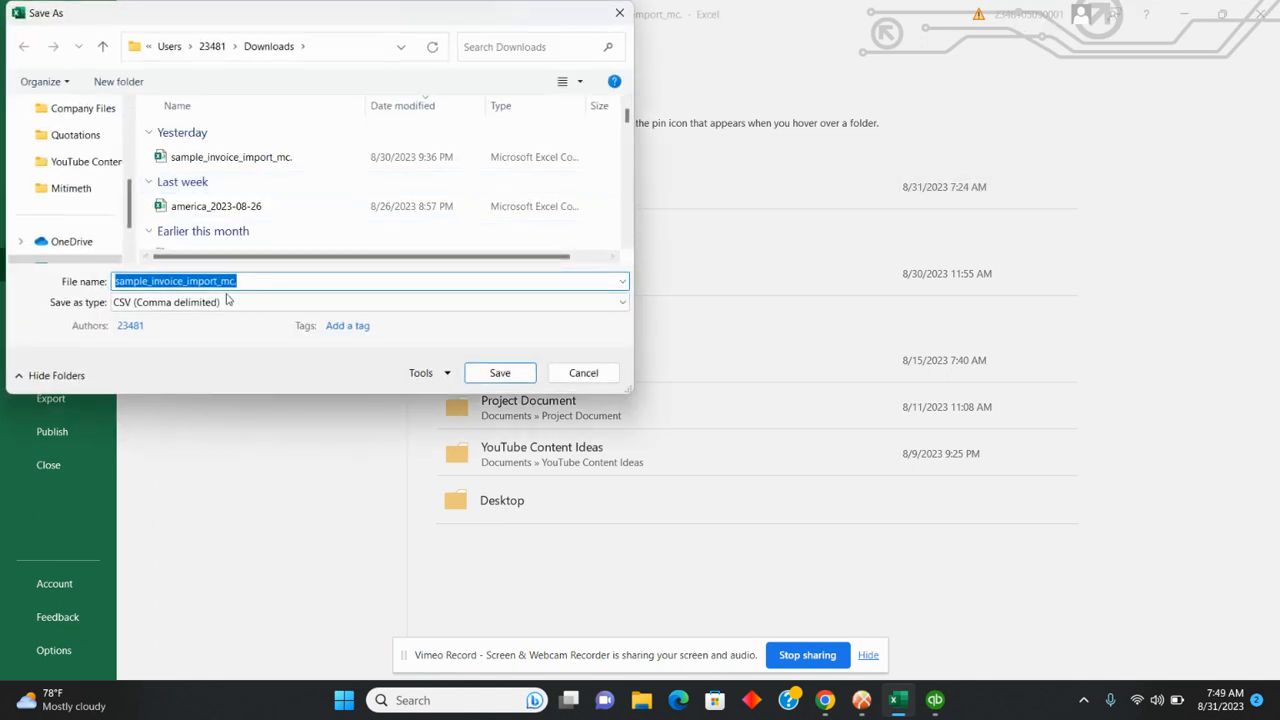
{"action": "left_click", "coordinate": [227, 301]}
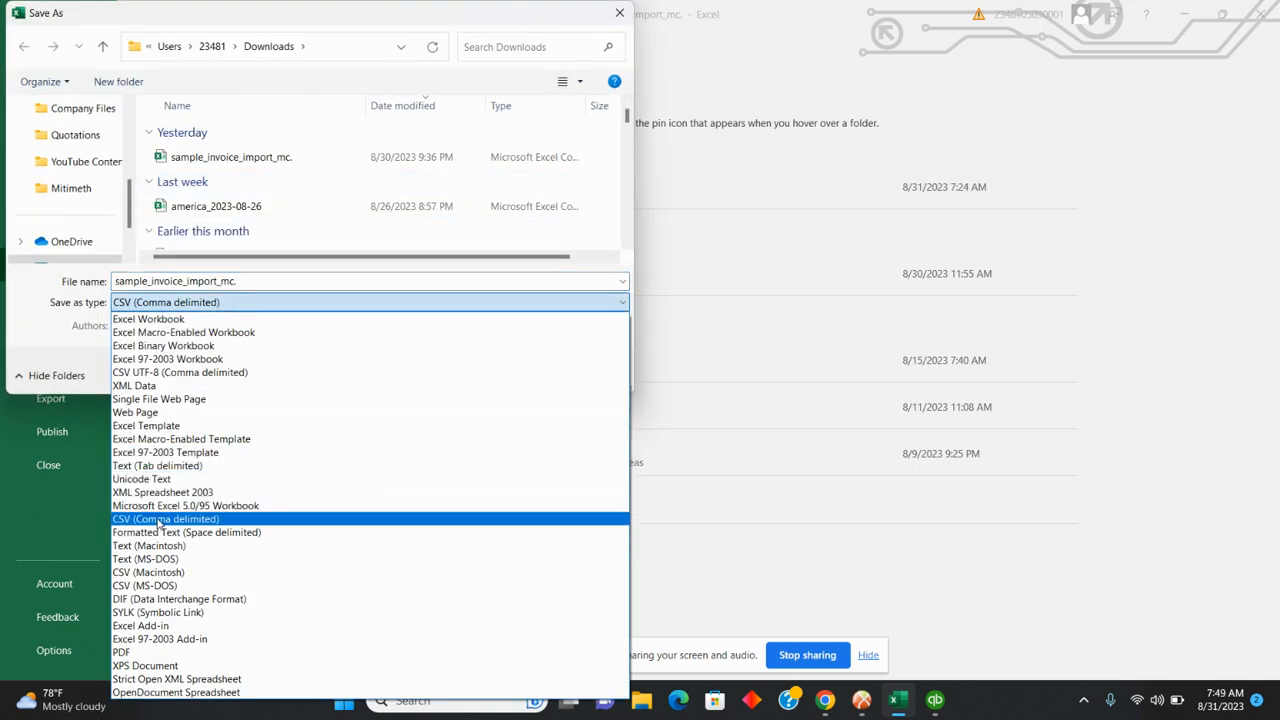
{"action": "left_click", "coordinate": [160, 520]}
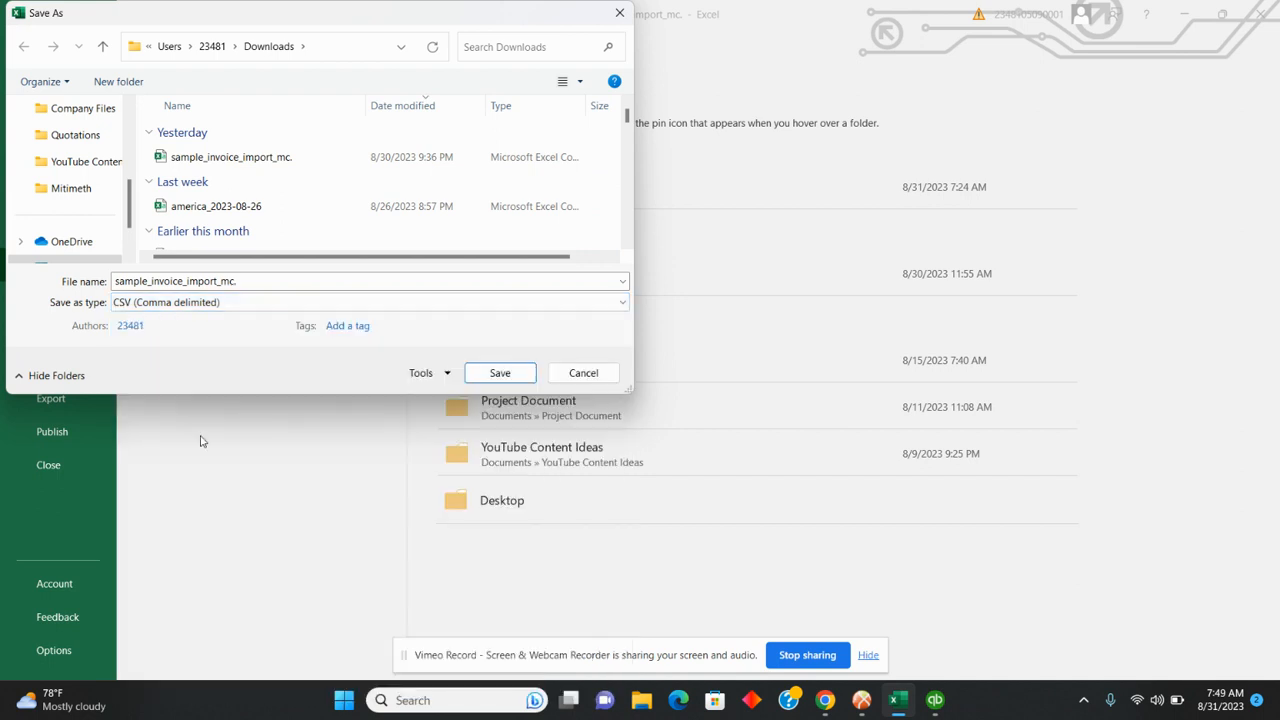
Name the copy "quickbooks invoice" and save it, keeping the CSV format.
{"action": "double_click", "coordinate": [262, 280]}
{"action": "type", "text": "qiu"}
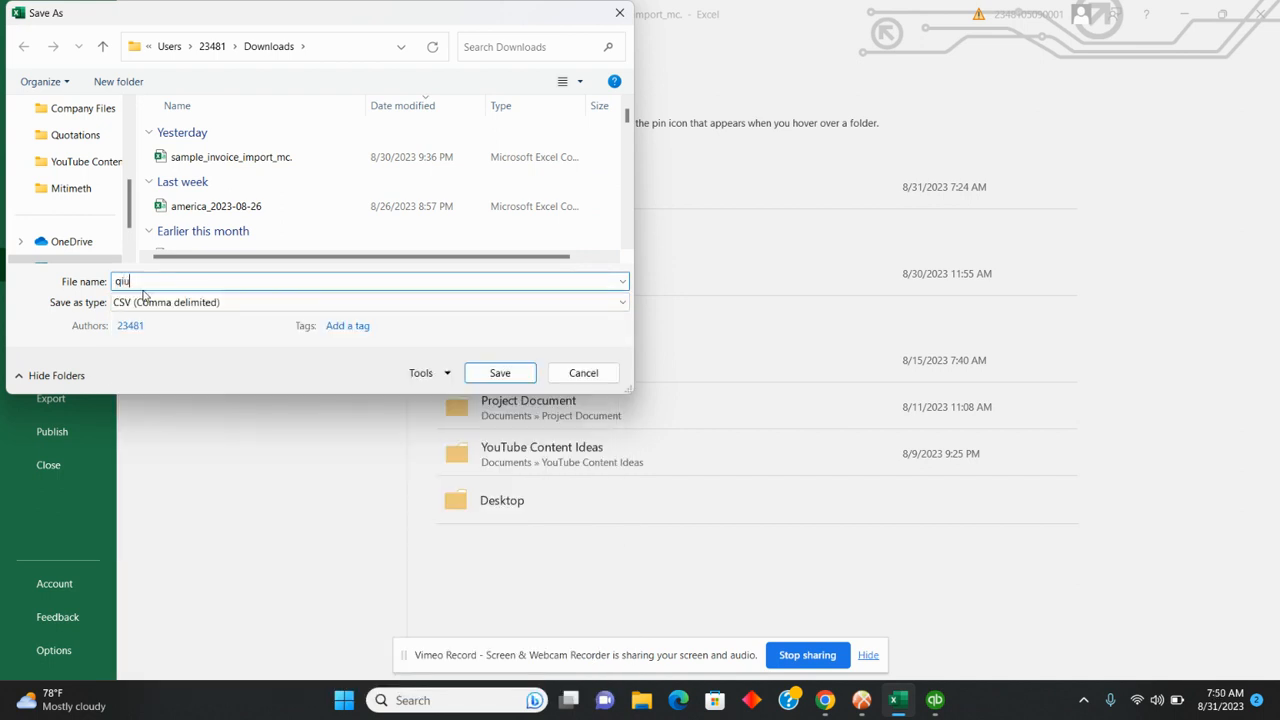
{"action": "key", "text": "BackSpace"}
{"action": "key", "text": "BackSpace"}
{"action": "type", "text": "uickb"}
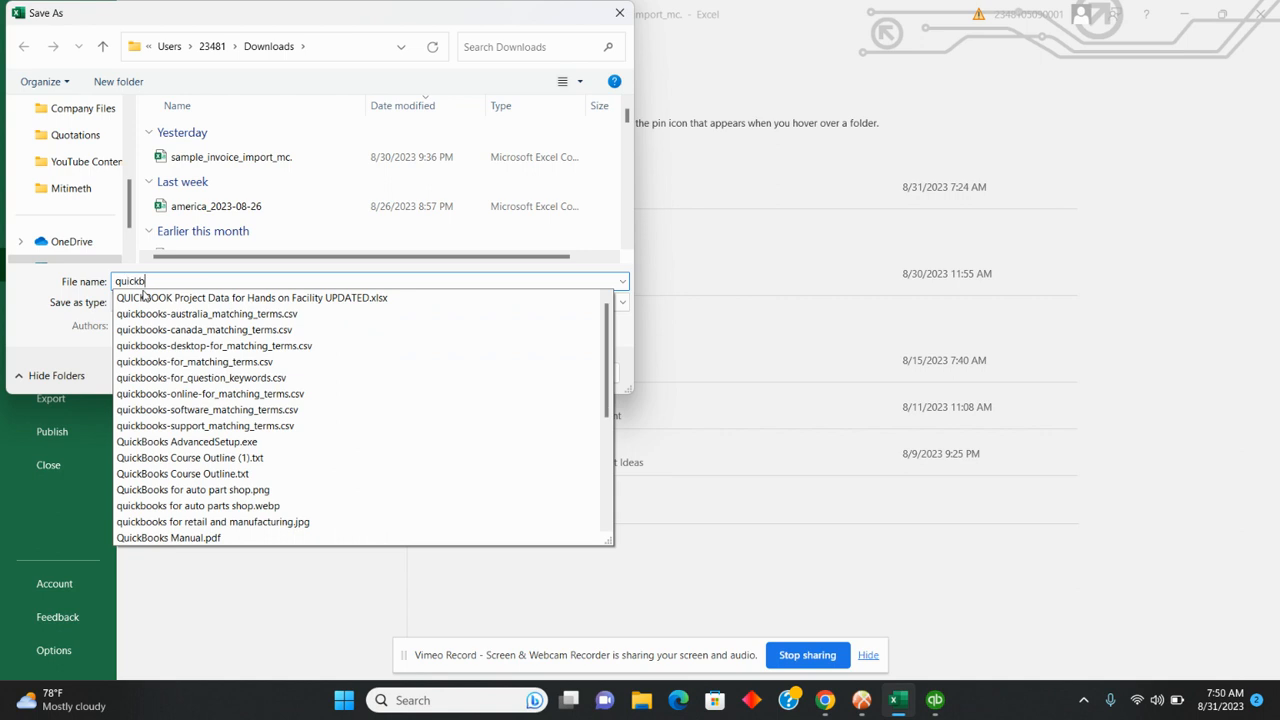
{"action": "type", "text": "ooks invoice"}
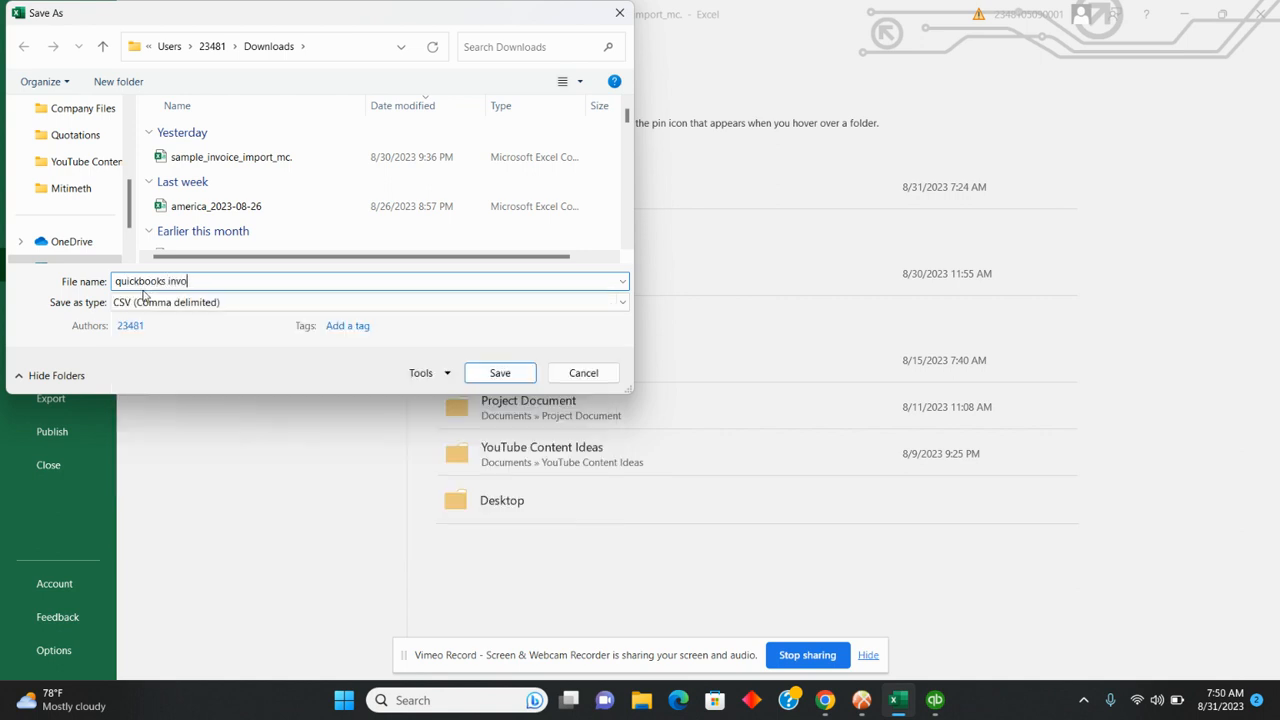
{"action": "left_click", "coordinate": [488, 372]}
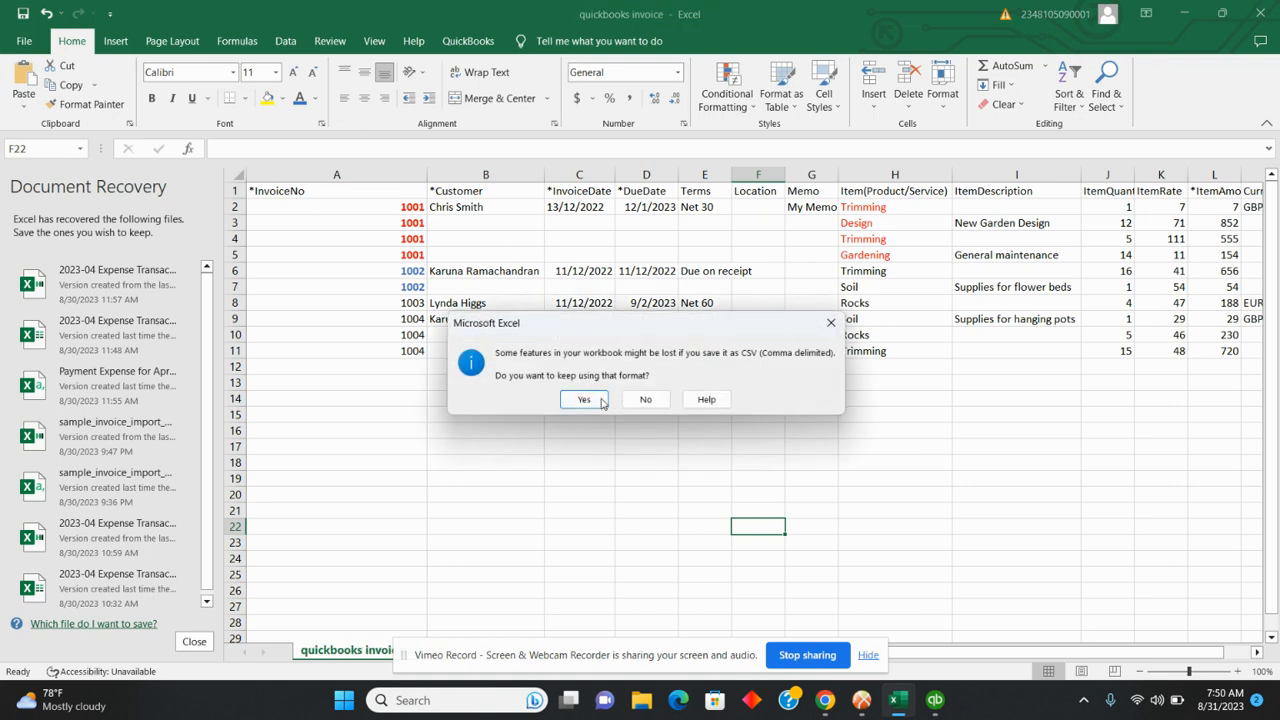
{"action": "left_click", "coordinate": [584, 393]}
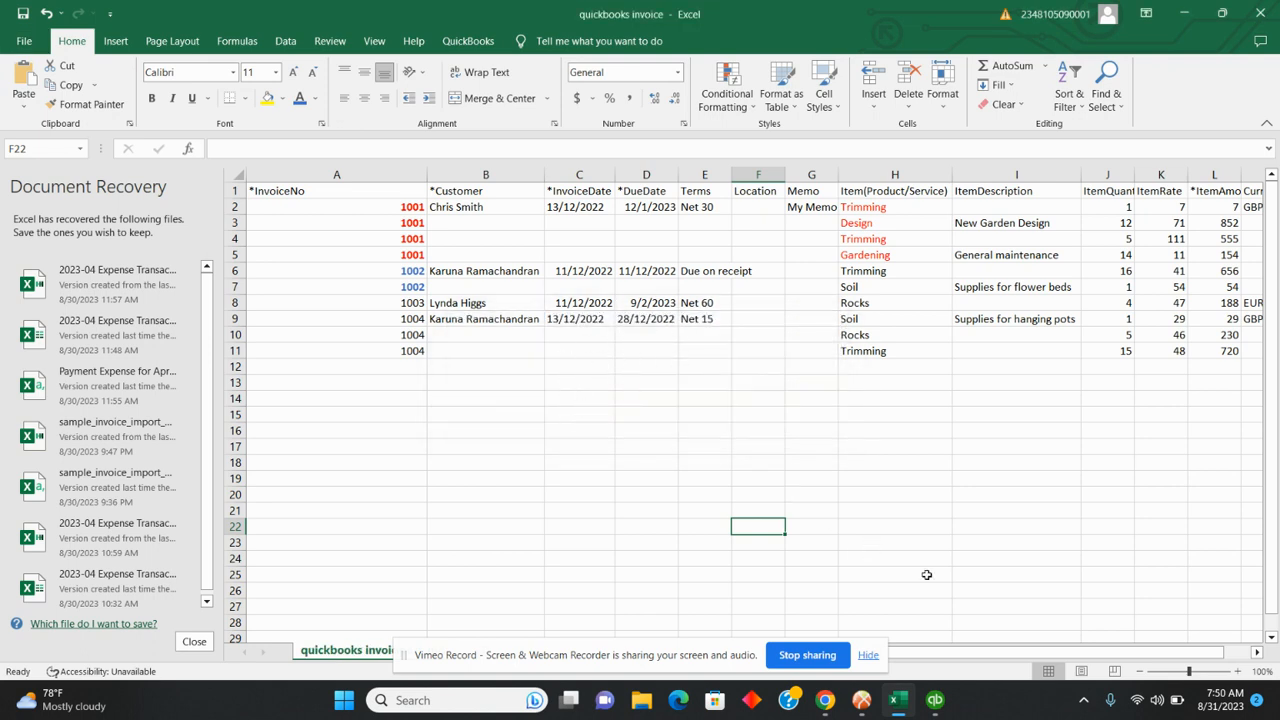
Switch to the invoice import page in Chrome and enable adding new contacts and new products/services.
{"action": "mouse_move", "coordinate": [833, 713]}
{"action": "left_click", "coordinate": [770, 565]}
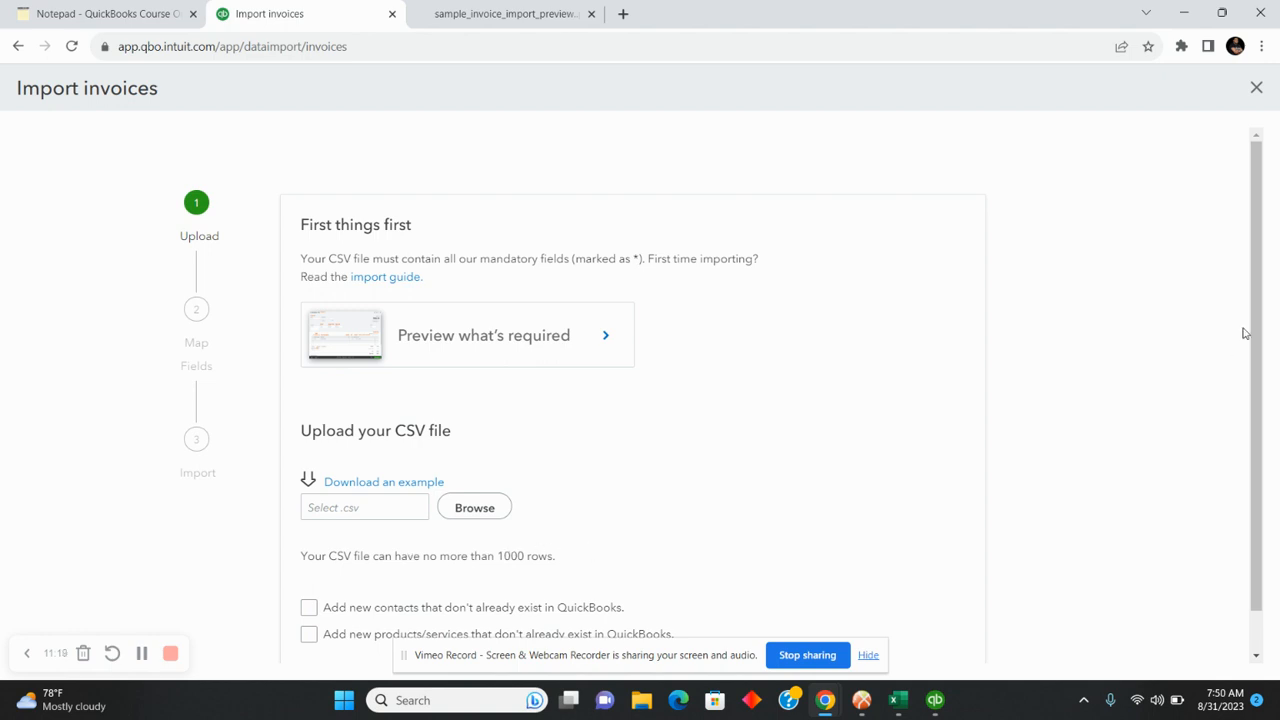
{"action": "scroll", "coordinate": [1255, 328], "scroll_direction": "down", "scroll_amount": 1}
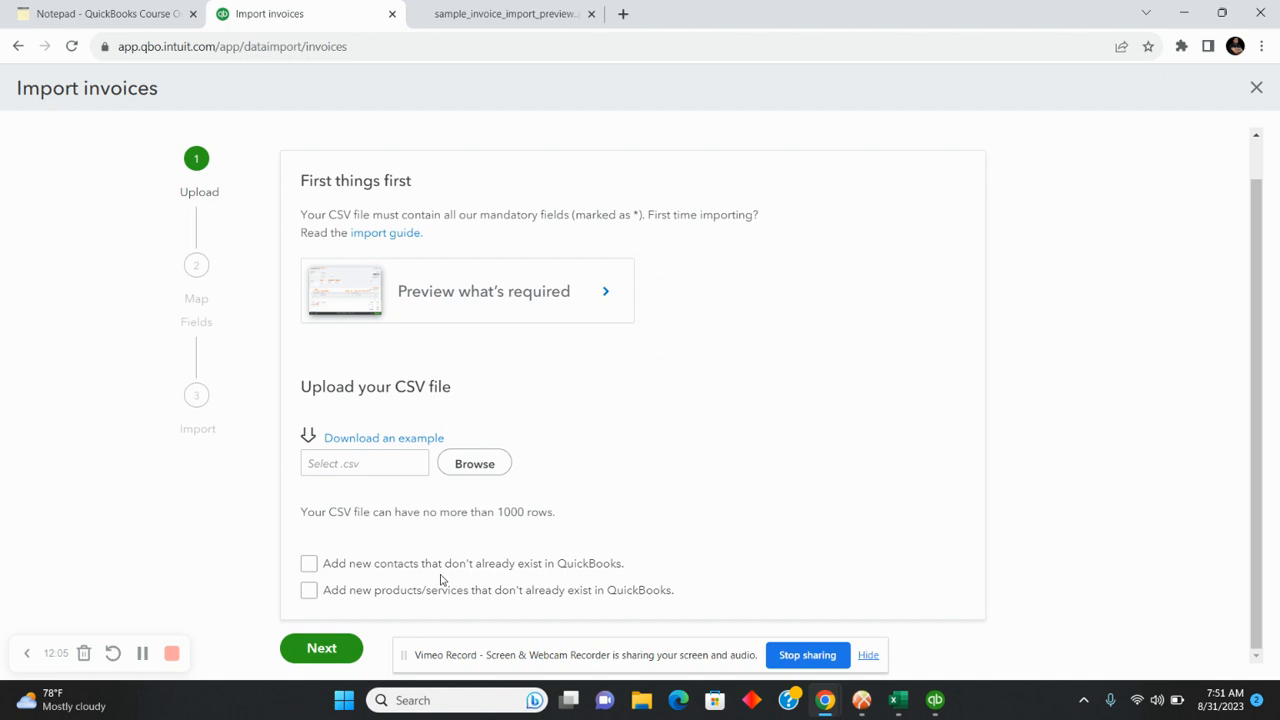
{"action": "left_click", "coordinate": [310, 565]}
{"action": "left_click", "coordinate": [310, 591]}
Choose the quickbooks invoice CSV from the Downloads folder as the file to upload.
{"action": "left_click", "coordinate": [474, 464]}
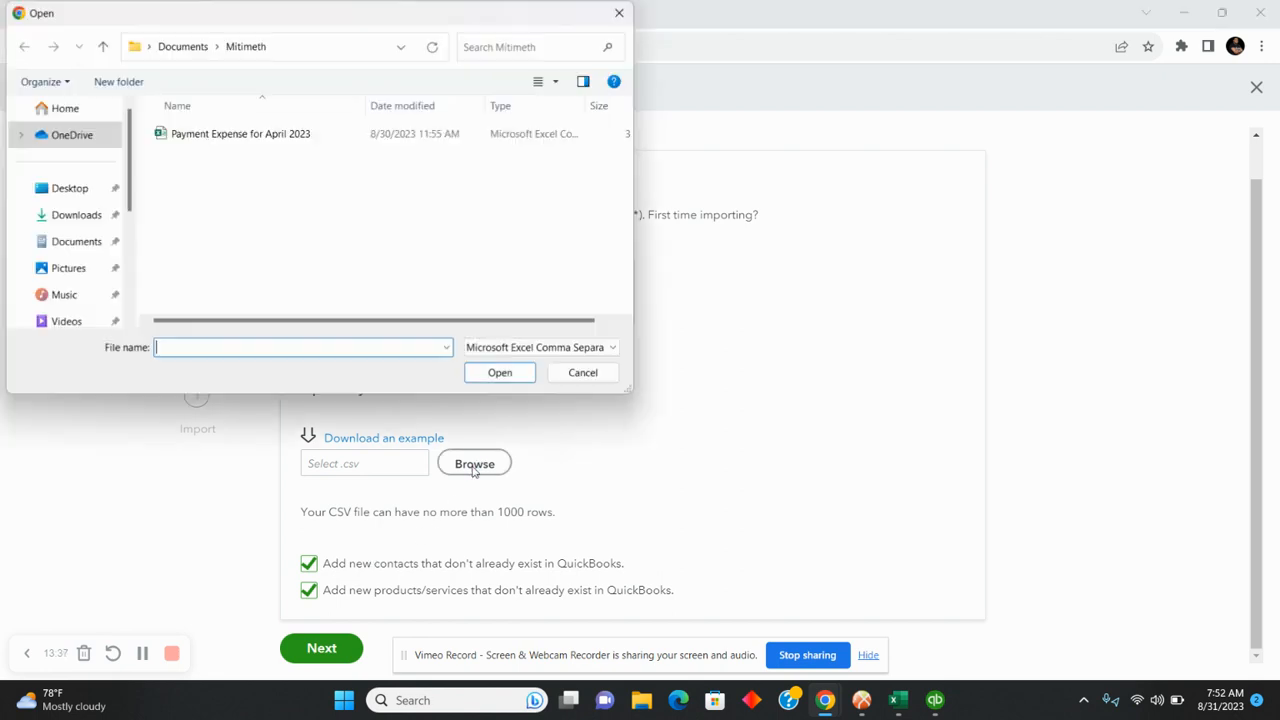
{"action": "left_click", "coordinate": [77, 214]}
{"action": "left_click", "coordinate": [191, 155]}
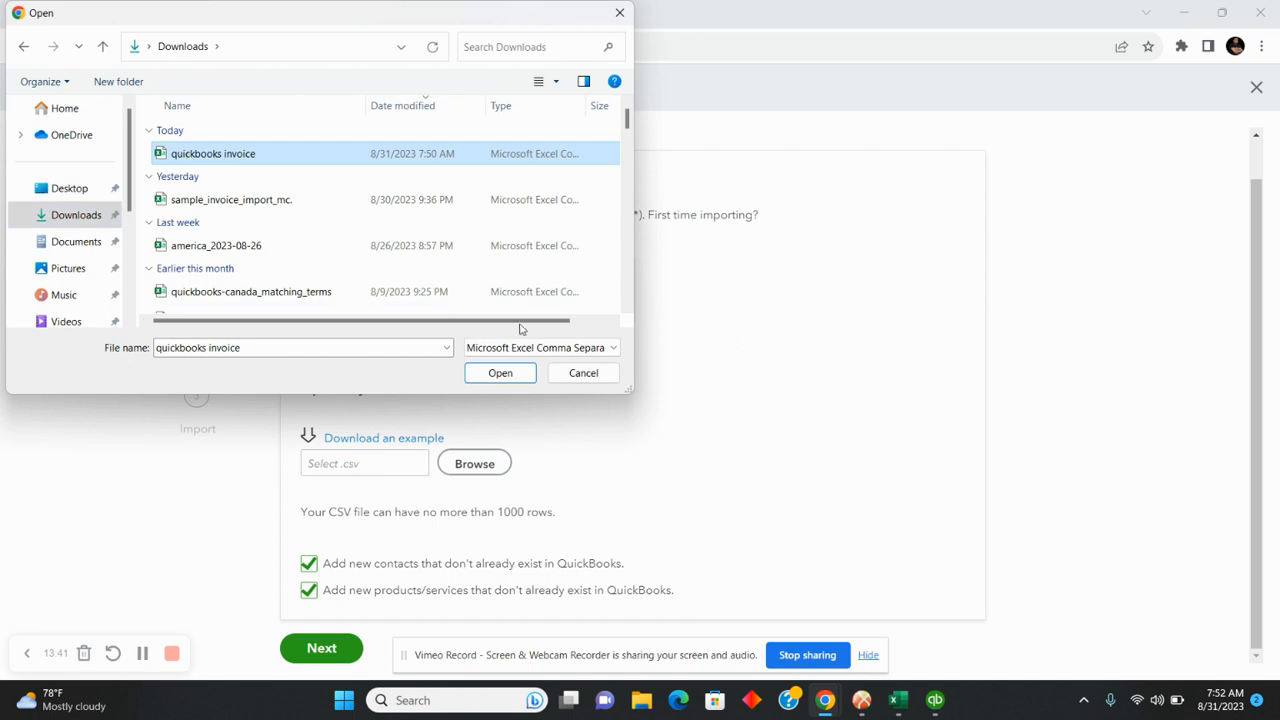
{"action": "left_click", "coordinate": [500, 373]}
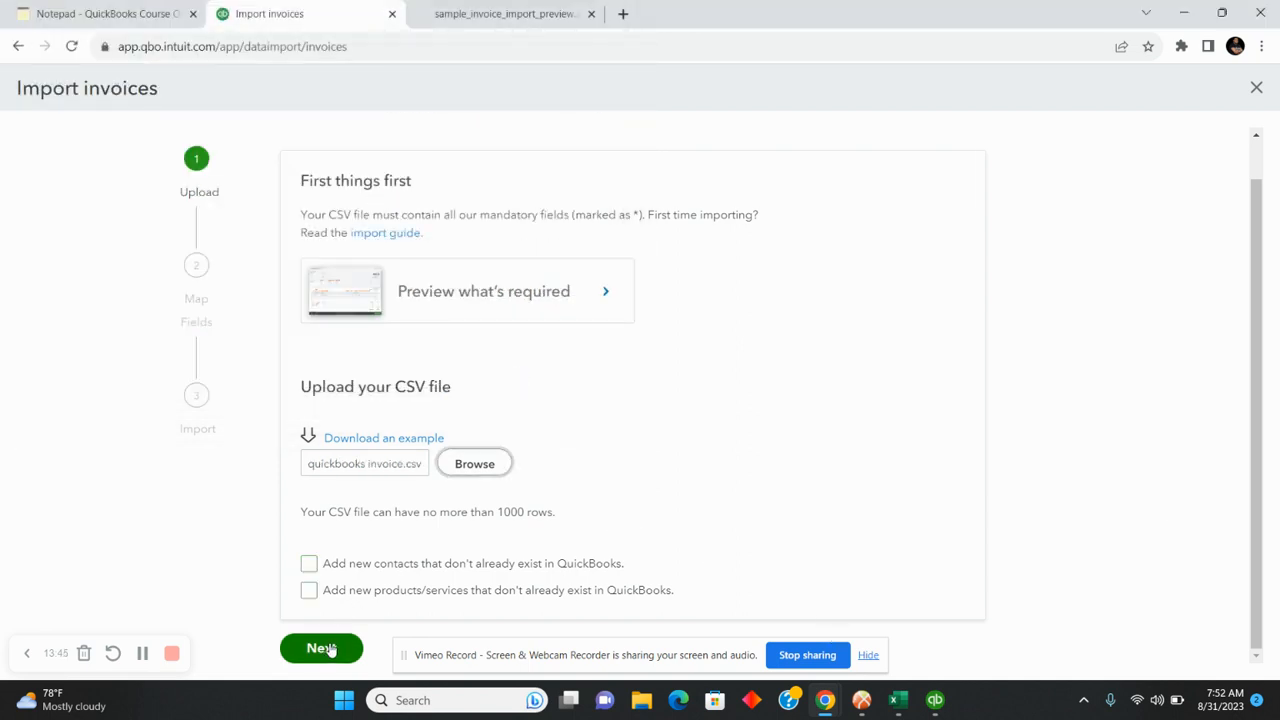
Enable adding new contacts and products/services again for the uploaded file, and continue to the field mapping.
{"action": "left_click", "coordinate": [309, 564]}
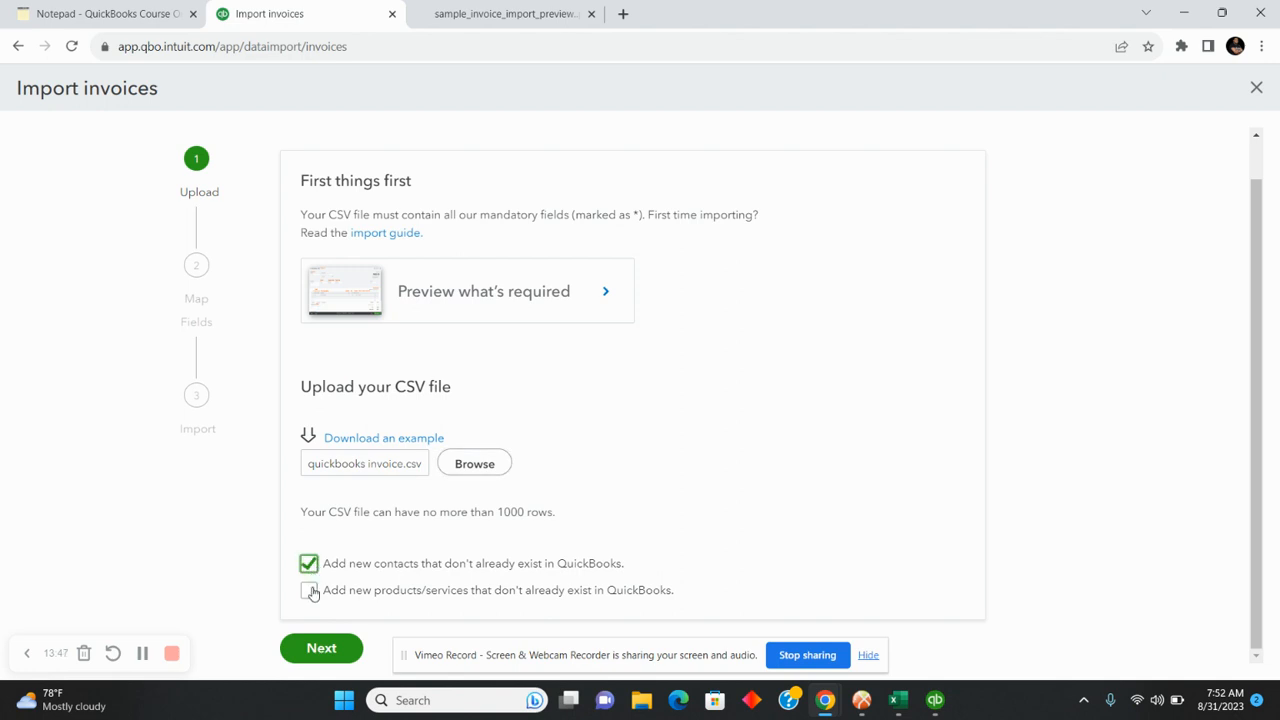
{"action": "left_click", "coordinate": [309, 590]}
{"action": "left_click", "coordinate": [321, 648]}
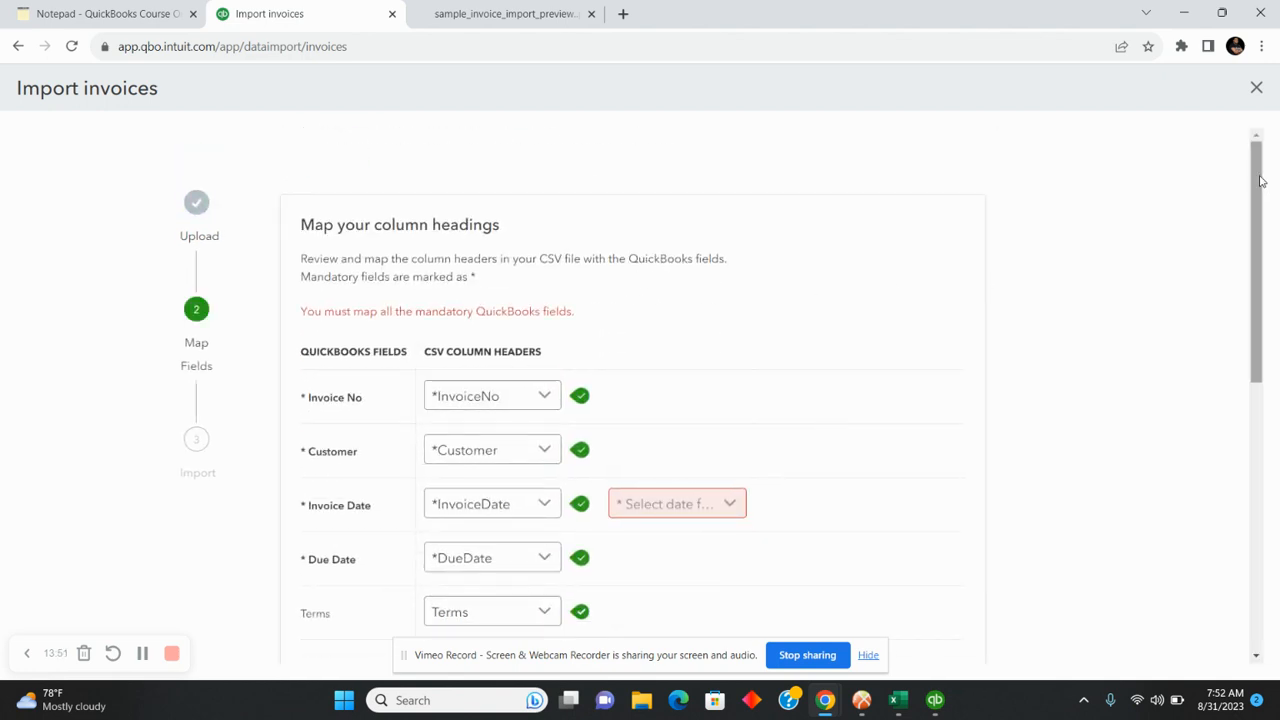
Compare the column mapping with the headers in the Excel workbook and check the CSV header choices for Invoice No.
{"action": "left_click_drag", "start_coordinate": [1260, 182], "coordinate": [1250, 214]}
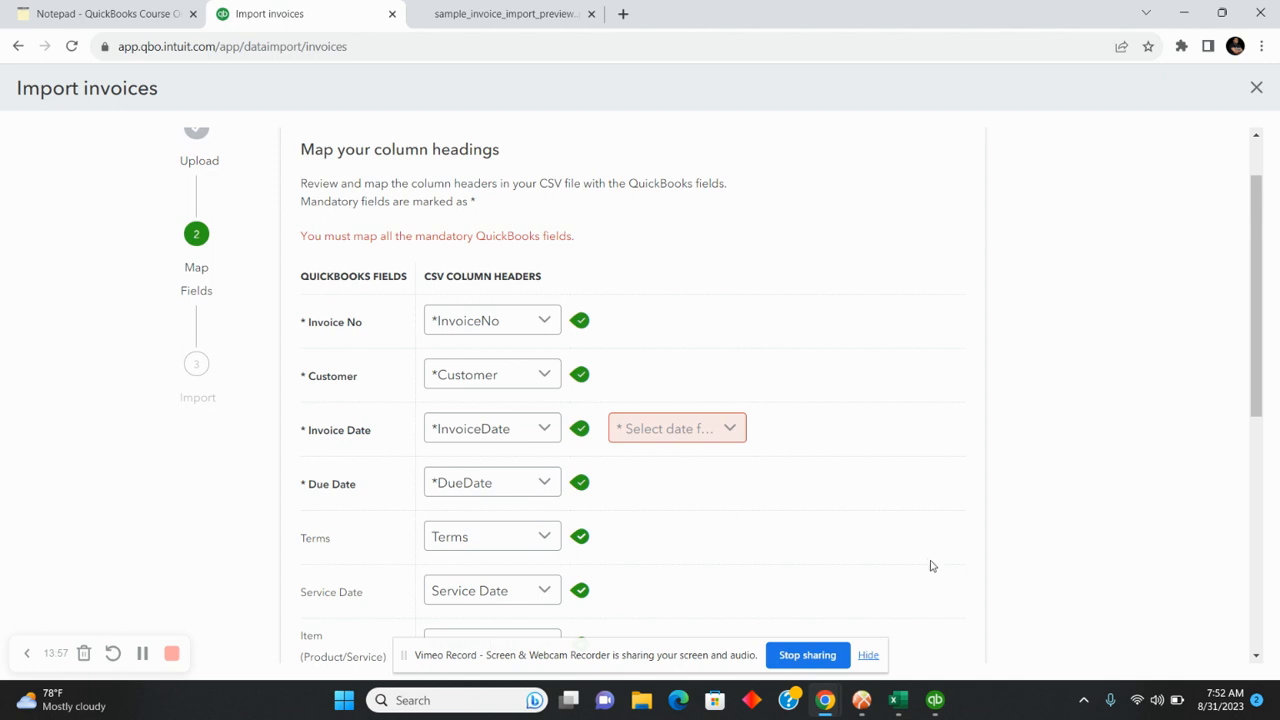
{"action": "mouse_move", "coordinate": [898, 703]}
{"action": "left_click", "coordinate": [927, 618]}
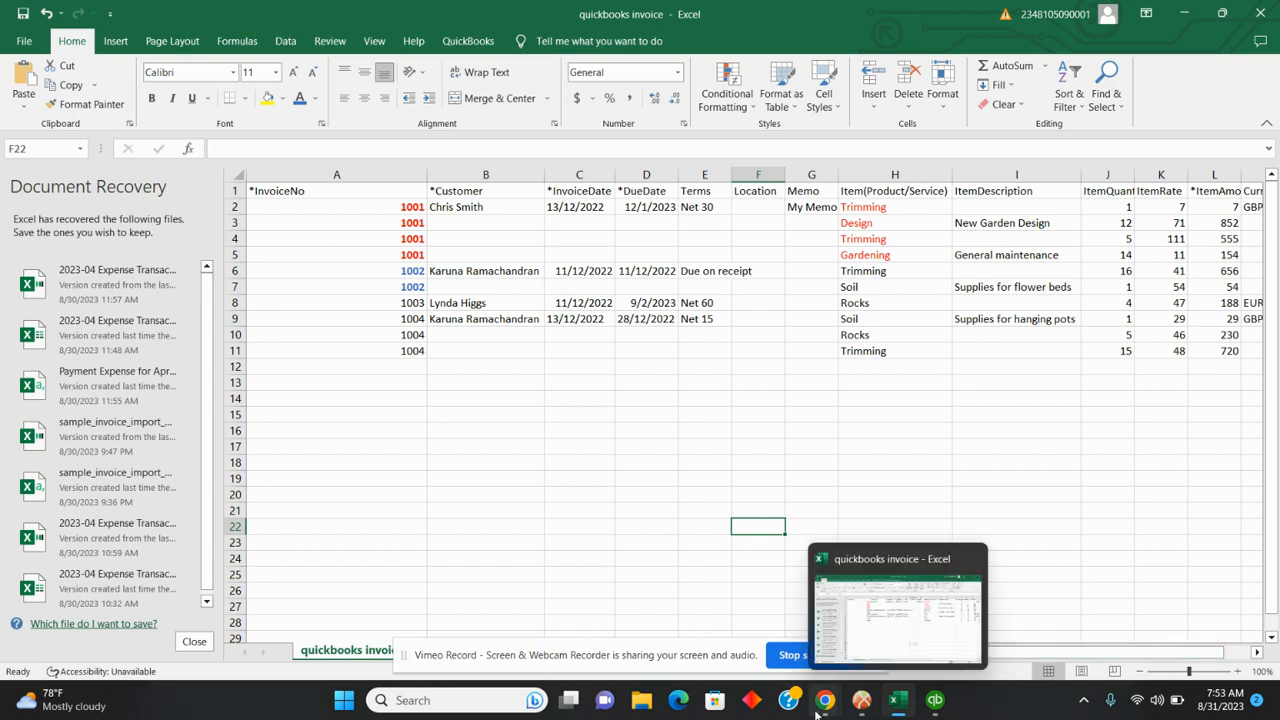
{"action": "mouse_move", "coordinate": [825, 700]}
{"action": "left_click", "coordinate": [730, 647]}
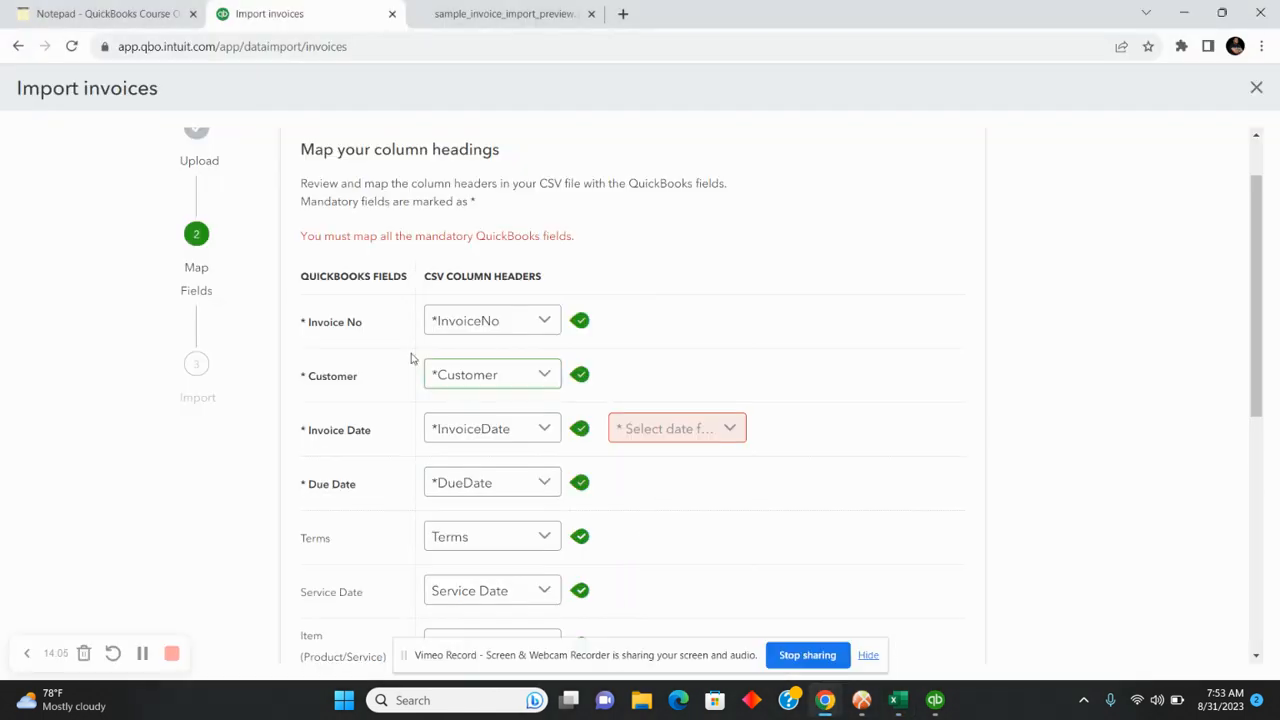
{"action": "left_click", "coordinate": [546, 322]}
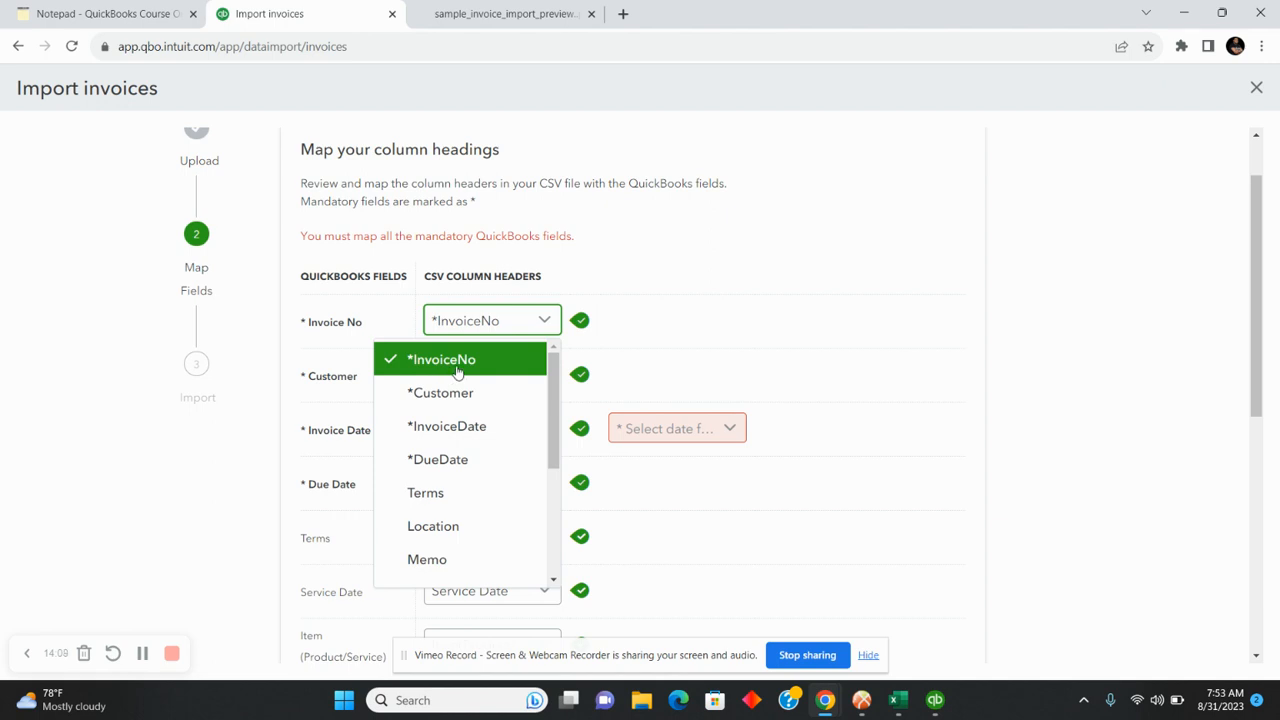
{"action": "left_click", "coordinate": [659, 318]}
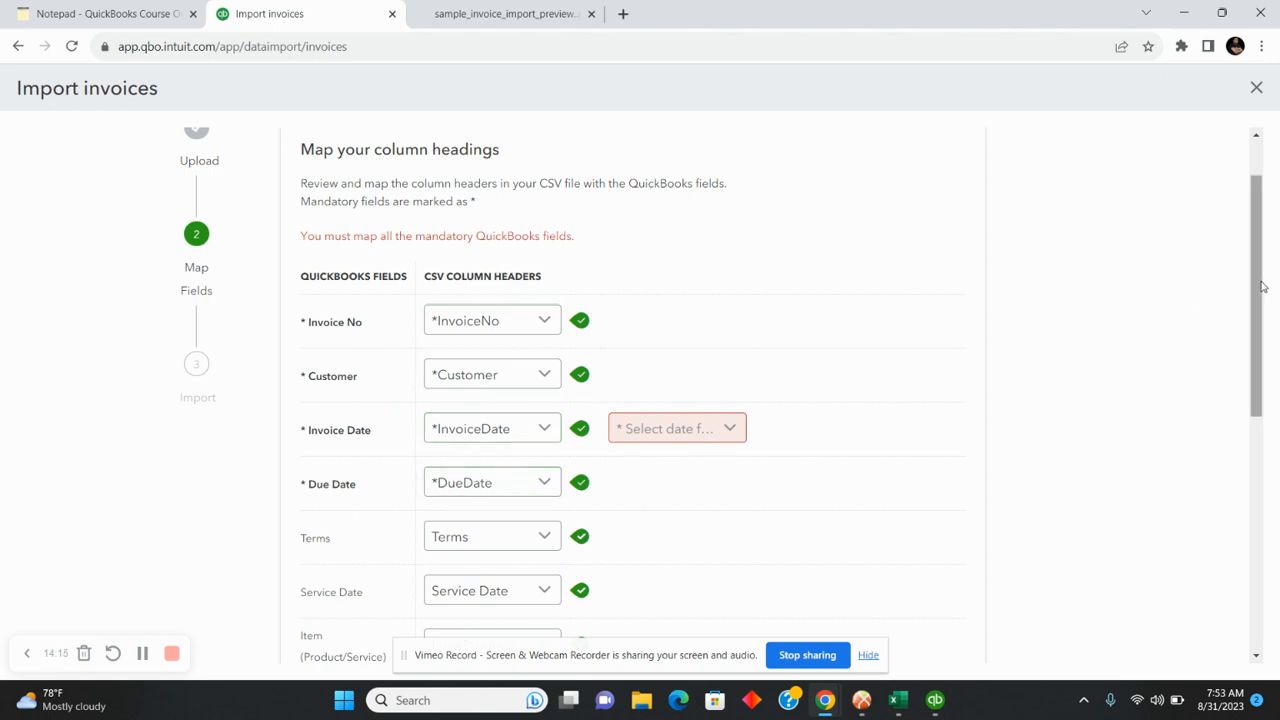
Check how the invoice dates are written in the Excel workbook and set the Invoice Date format to D/M/YYYY in the mapping.
{"action": "left_click_drag", "start_coordinate": [1262, 287], "coordinate": [1259, 360]}
{"action": "left_click", "coordinate": [727, 273]}
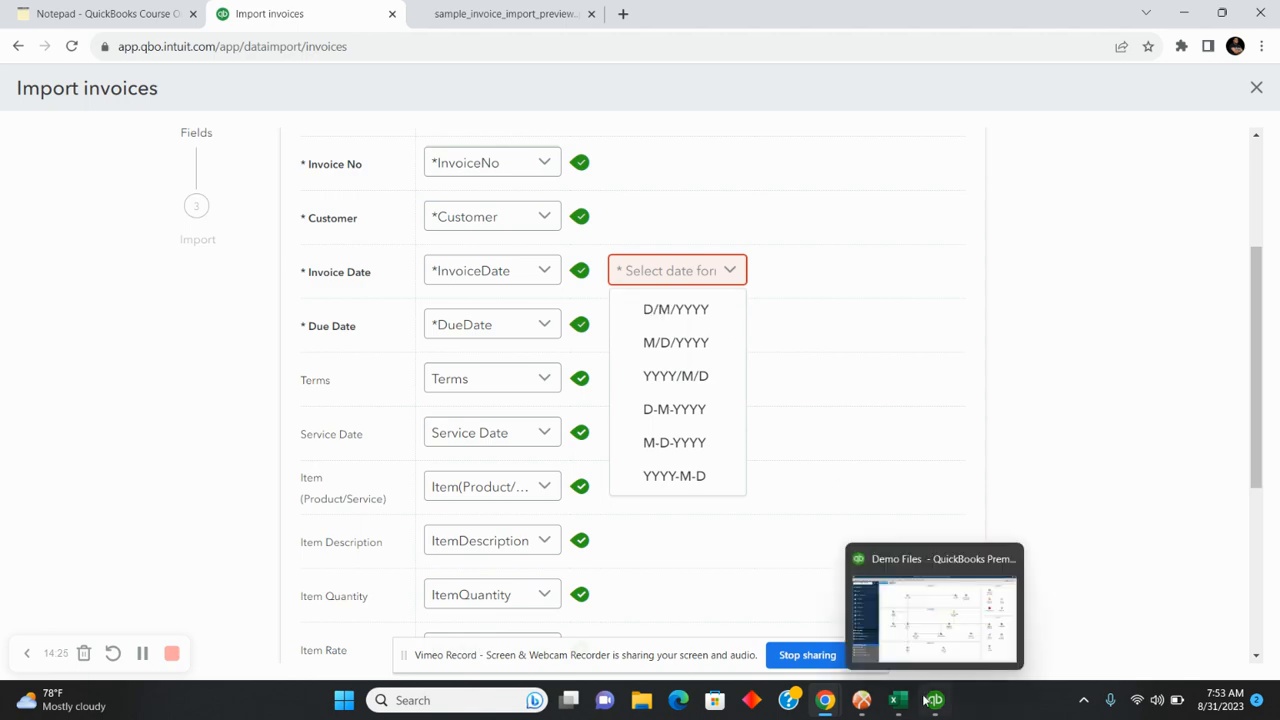
{"action": "mouse_move", "coordinate": [895, 706]}
{"action": "left_click", "coordinate": [900, 635]}
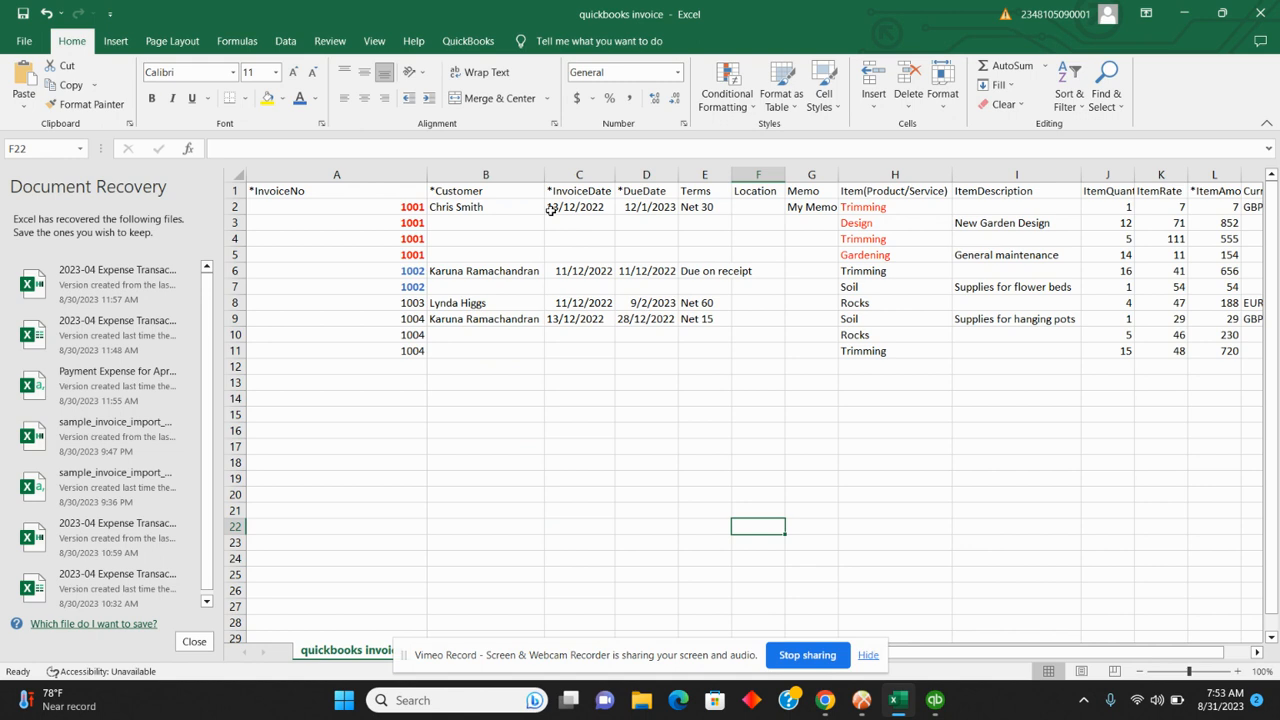
{"action": "mouse_move", "coordinate": [863, 699]}
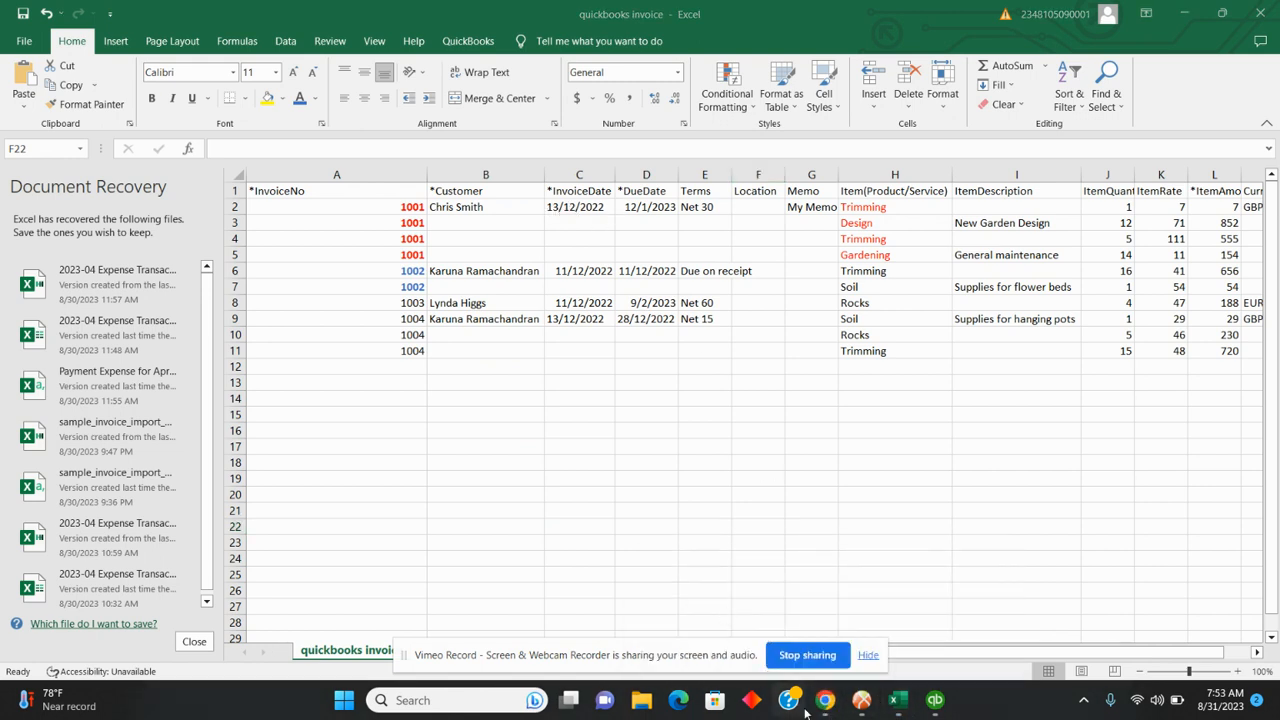
{"action": "mouse_move", "coordinate": [822, 702]}
{"action": "left_click", "coordinate": [745, 612]}
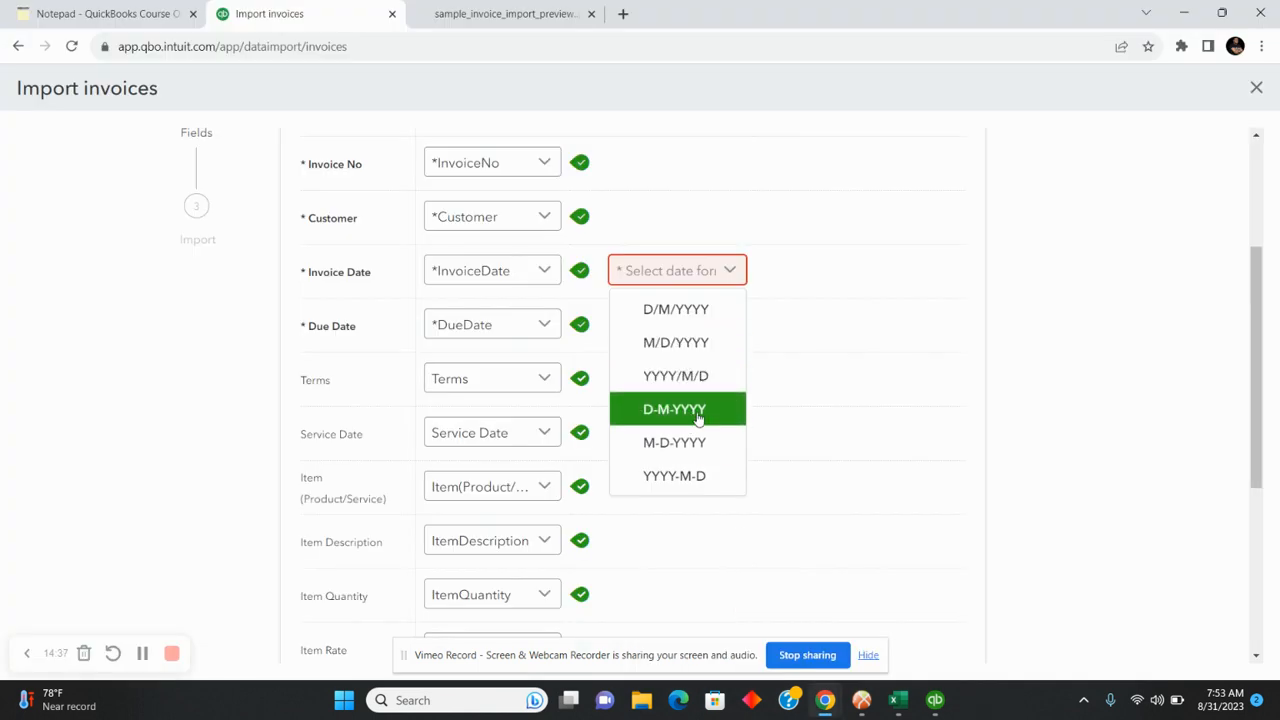
{"action": "left_click", "coordinate": [688, 321]}
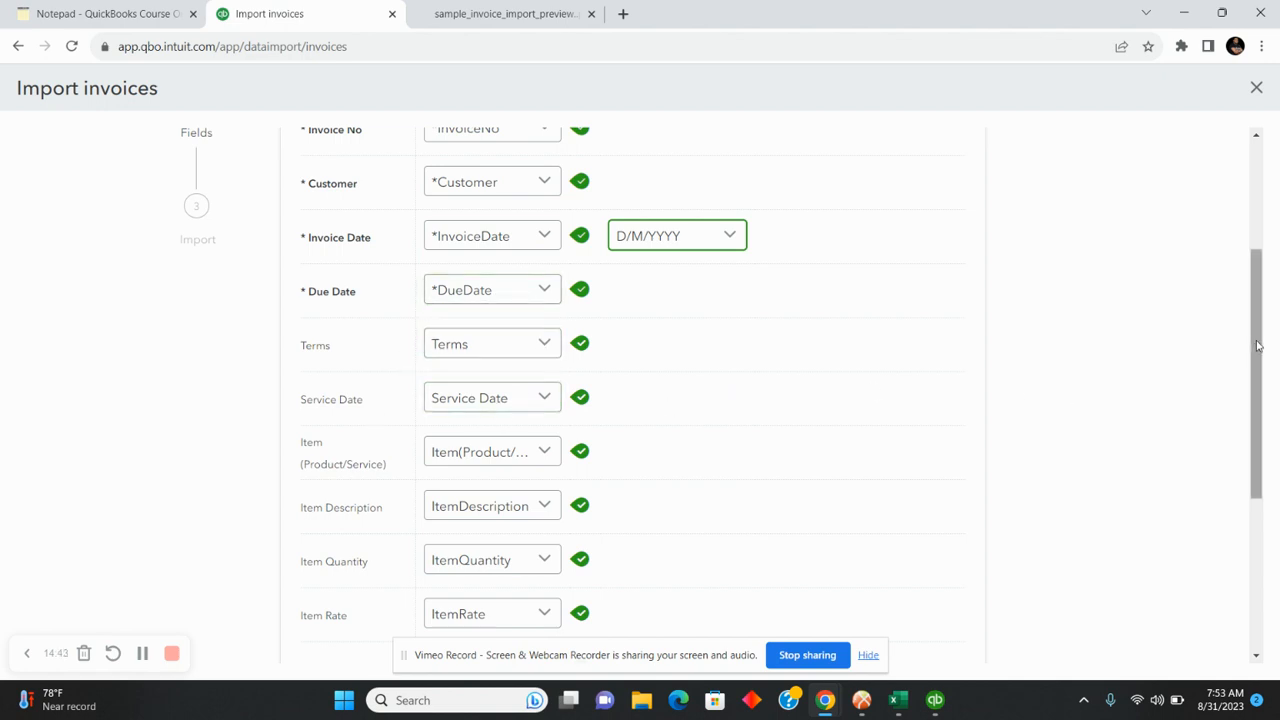
Review the remaining column mappings and the import summary, and start the invoice import.
{"action": "left_click_drag", "start_coordinate": [1256, 346], "coordinate": [1260, 428]}
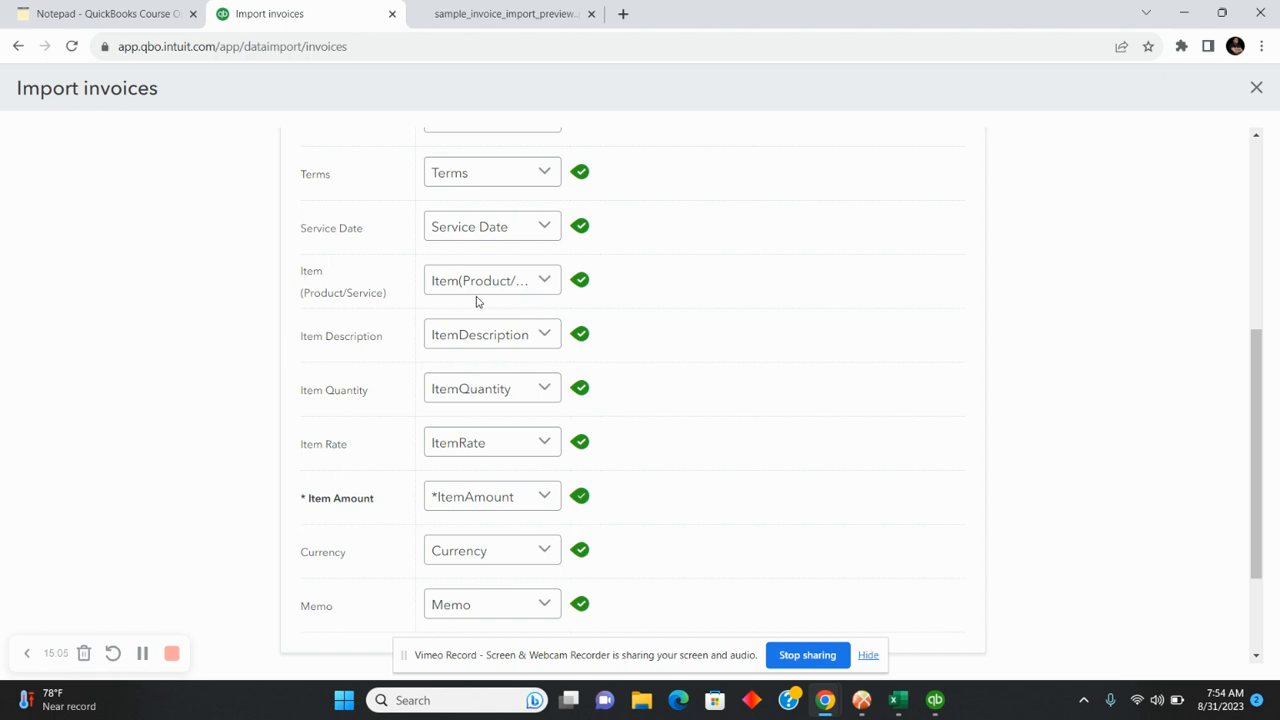
{"action": "left_click_drag", "start_coordinate": [1255, 350], "coordinate": [1255, 393]}
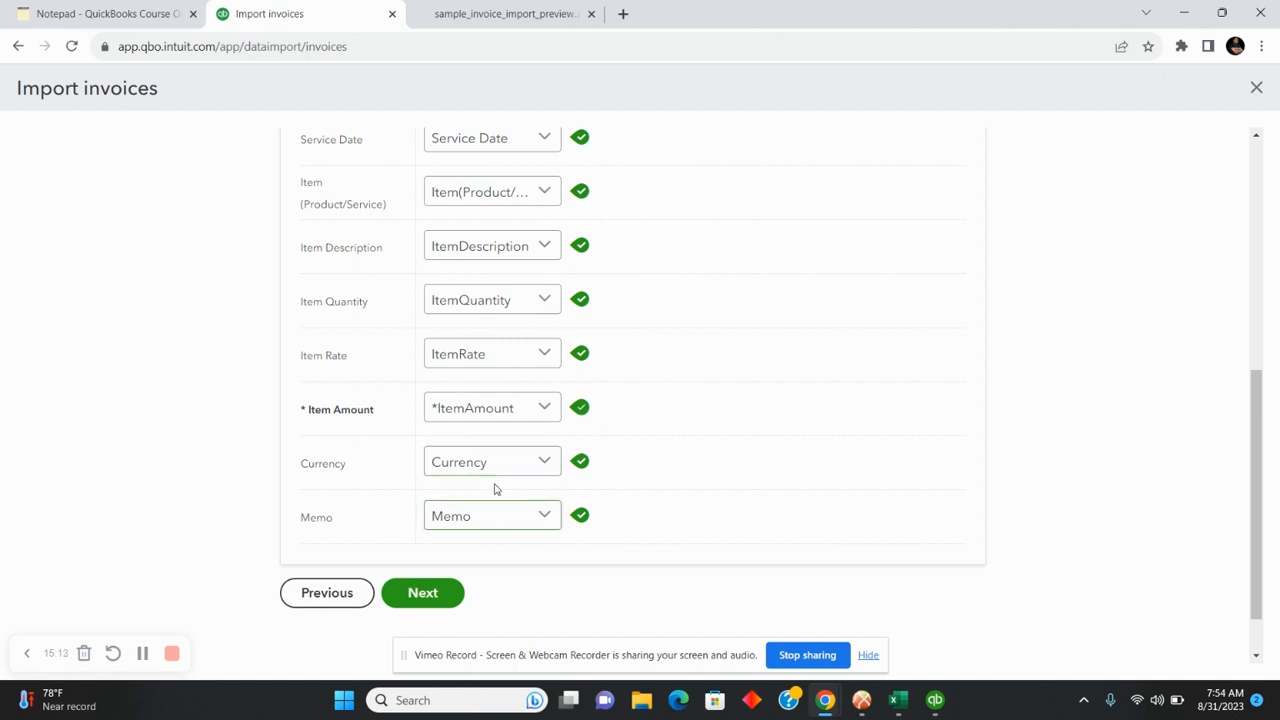
{"action": "left_click", "coordinate": [432, 590]}
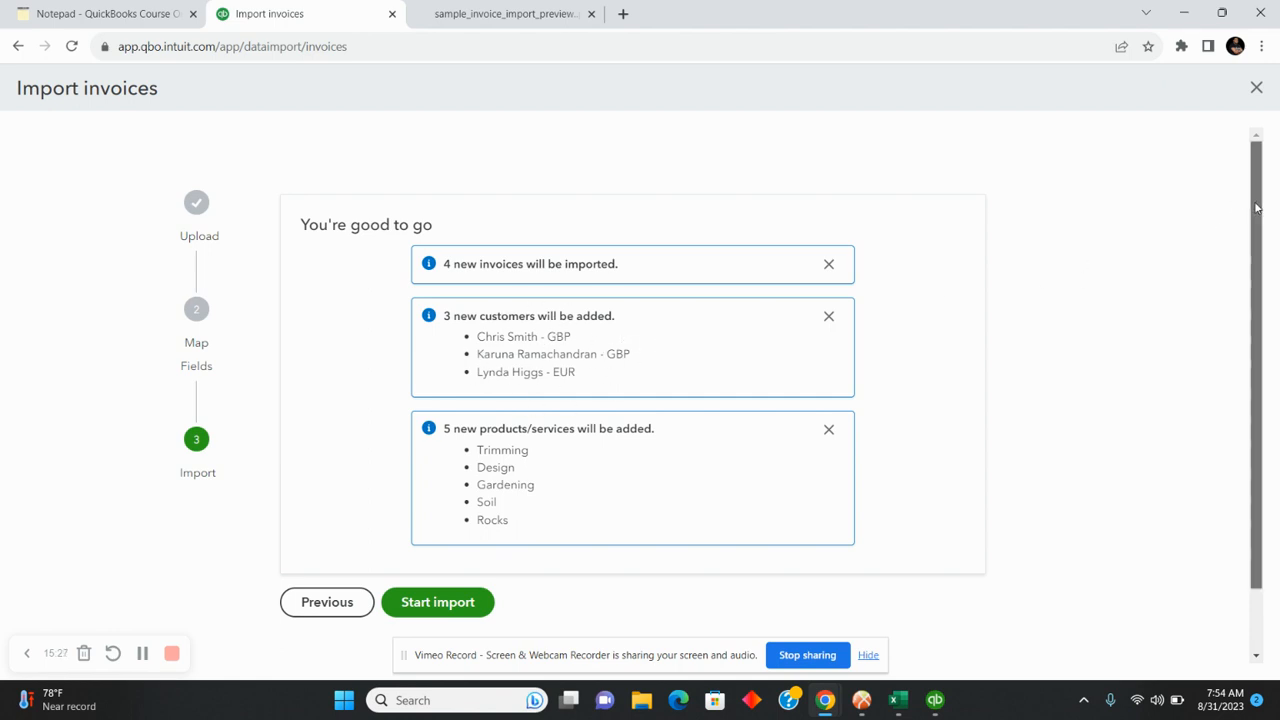
{"action": "left_click_drag", "start_coordinate": [1257, 207], "coordinate": [1249, 265]}
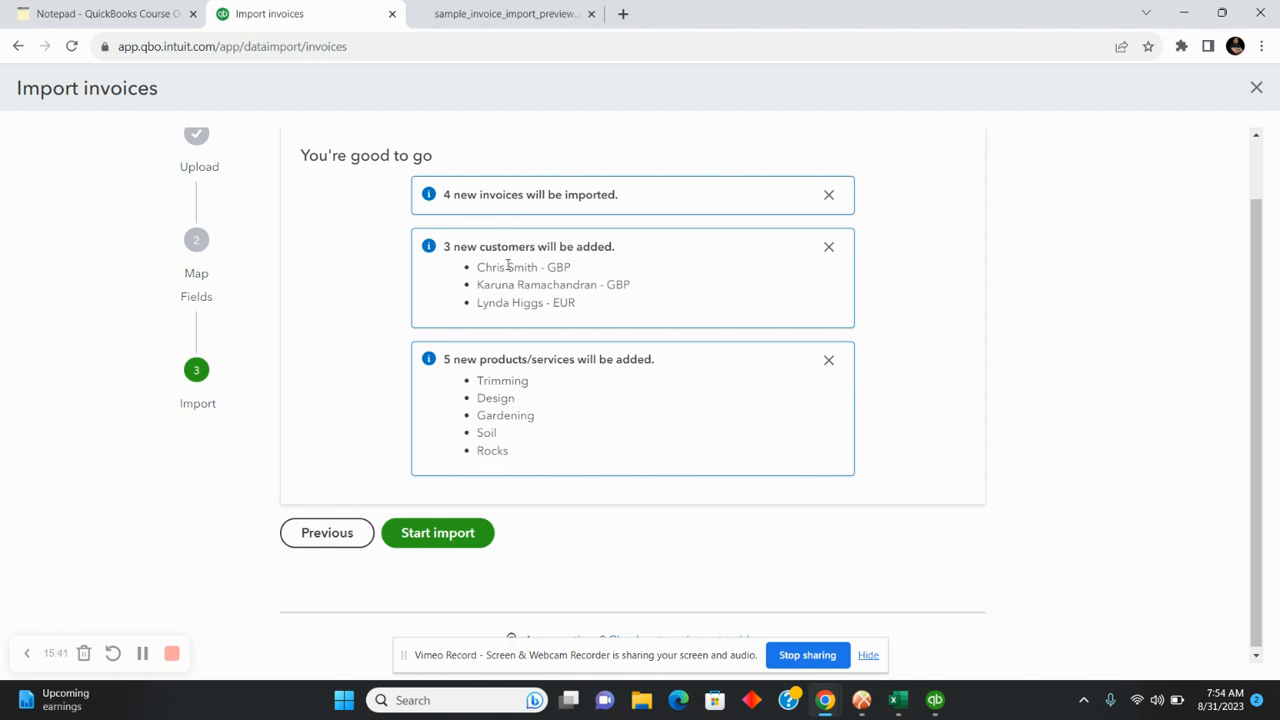
{"action": "left_click", "coordinate": [437, 533]}
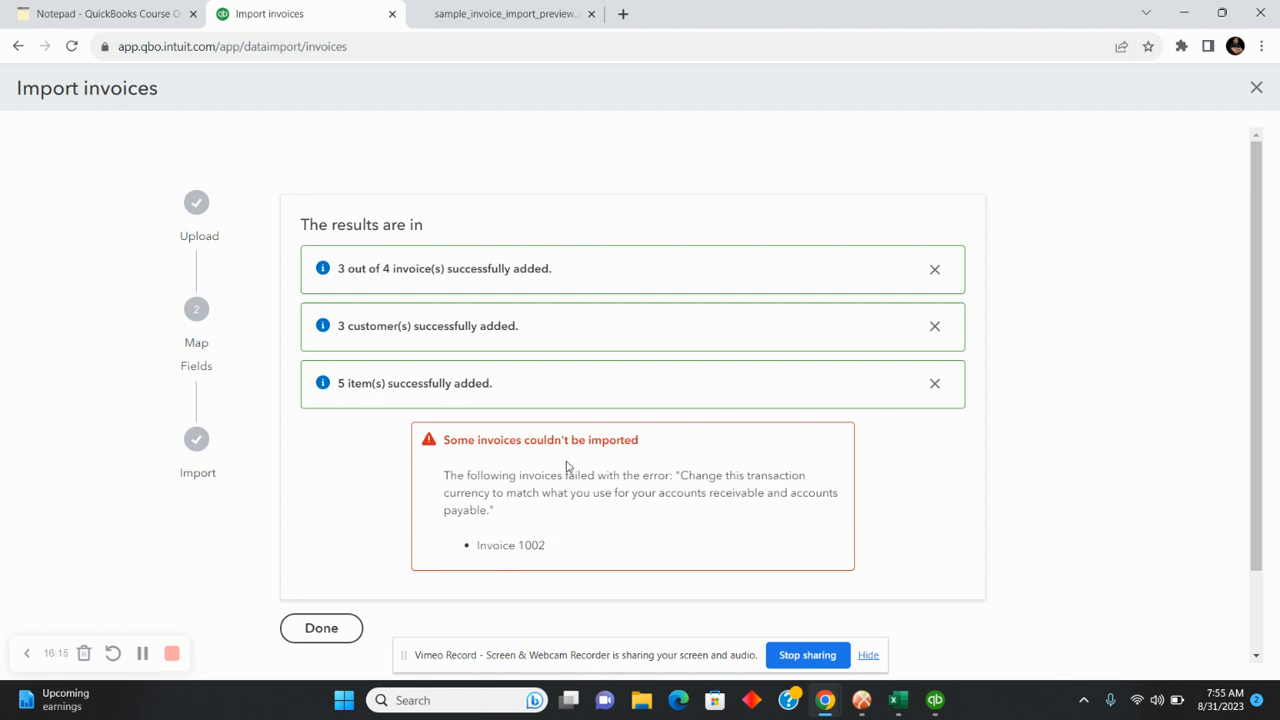
Check the Currency entry for invoice 1002 in the Excel workbook against the import error, and close the import results.
{"action": "left_click", "coordinate": [898, 700]}
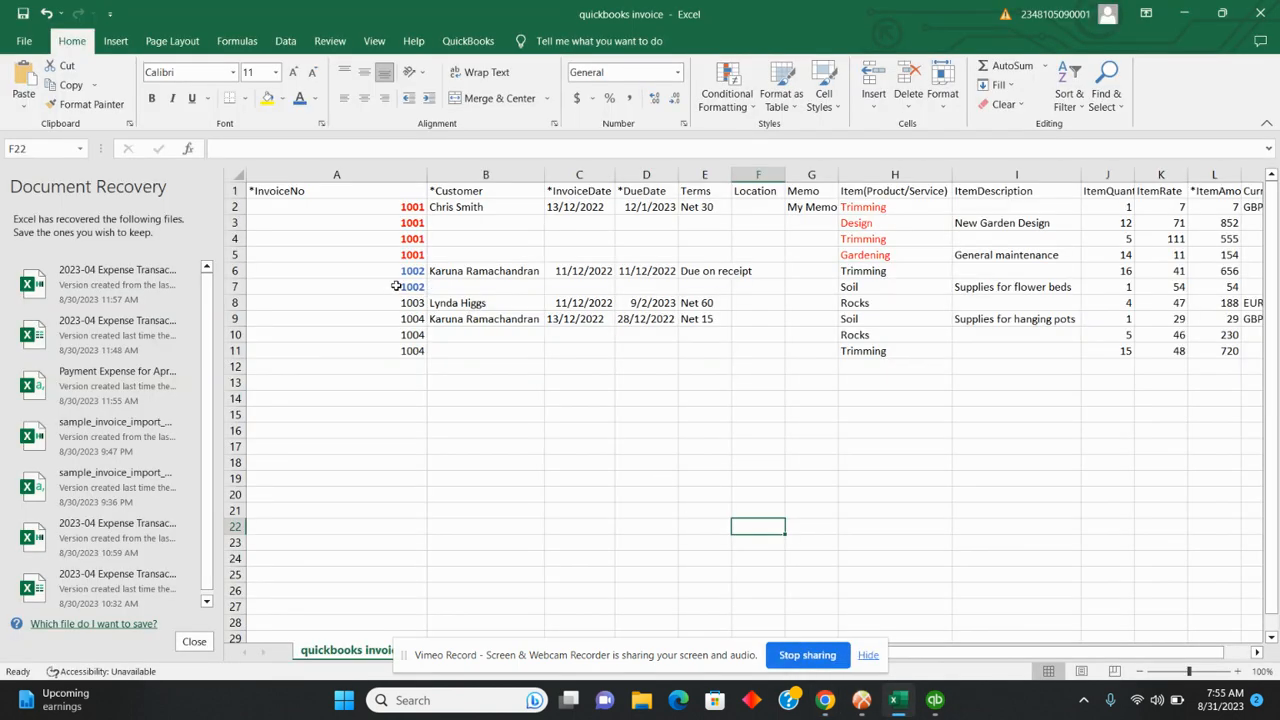
{"action": "left_click", "coordinate": [456, 286]}
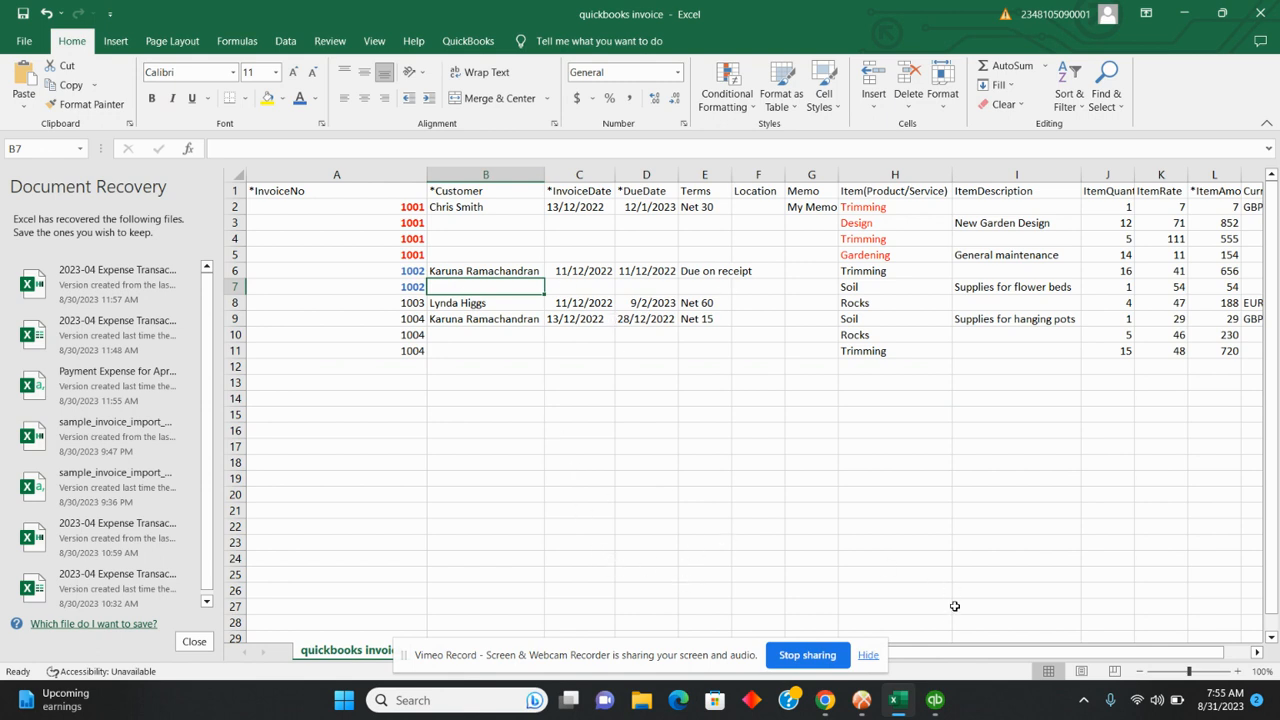
{"action": "mouse_move", "coordinate": [930, 660]}
{"action": "left_mouse_down"}
{"action": "mouse_move", "coordinate": [996, 656]}
{"action": "mouse_move", "coordinate": [937, 657]}
{"action": "left_mouse_up"}
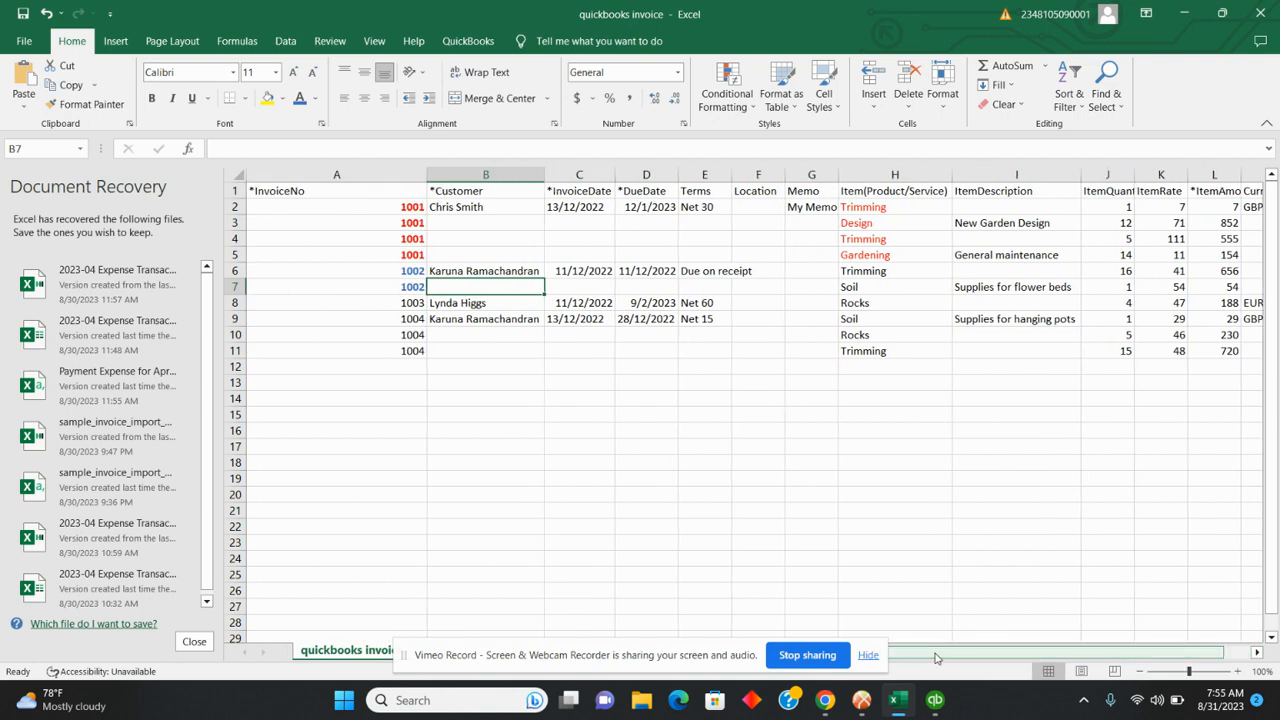
{"action": "left_click", "coordinate": [229, 271]}
{"action": "left_click_drag", "start_coordinate": [909, 658], "coordinate": [921, 658]}
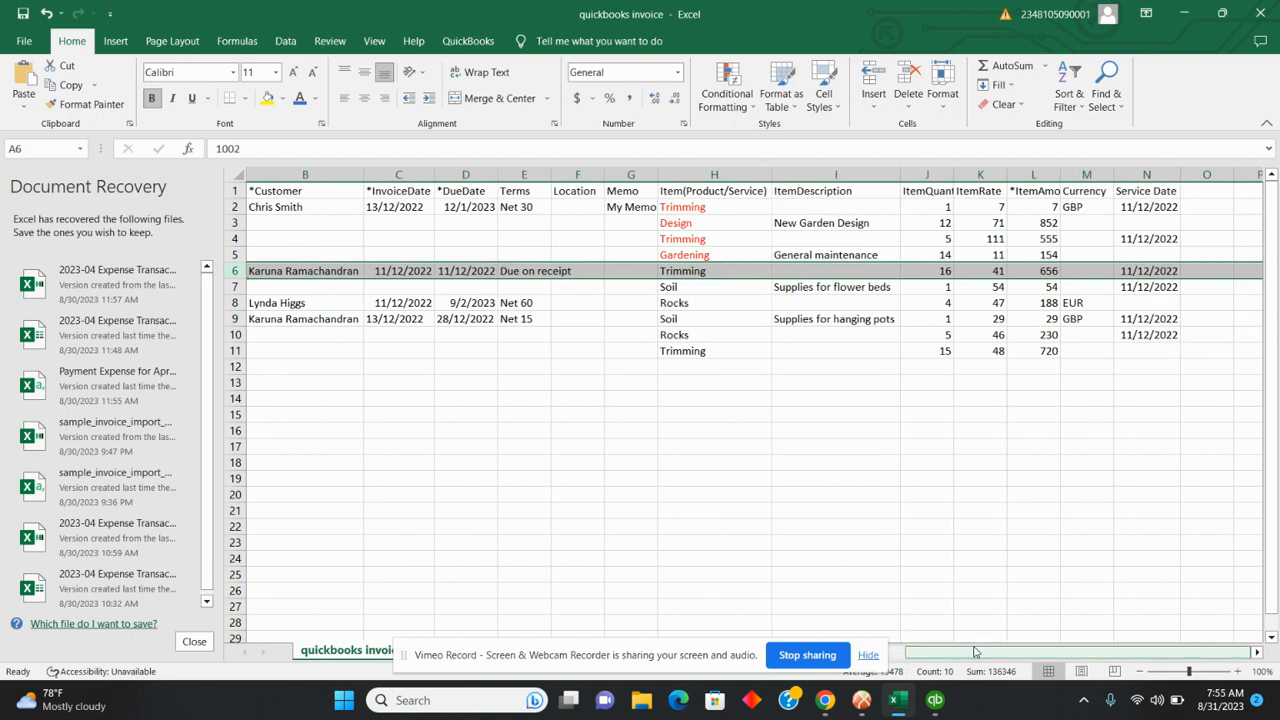
{"action": "left_click", "coordinate": [1082, 271]}
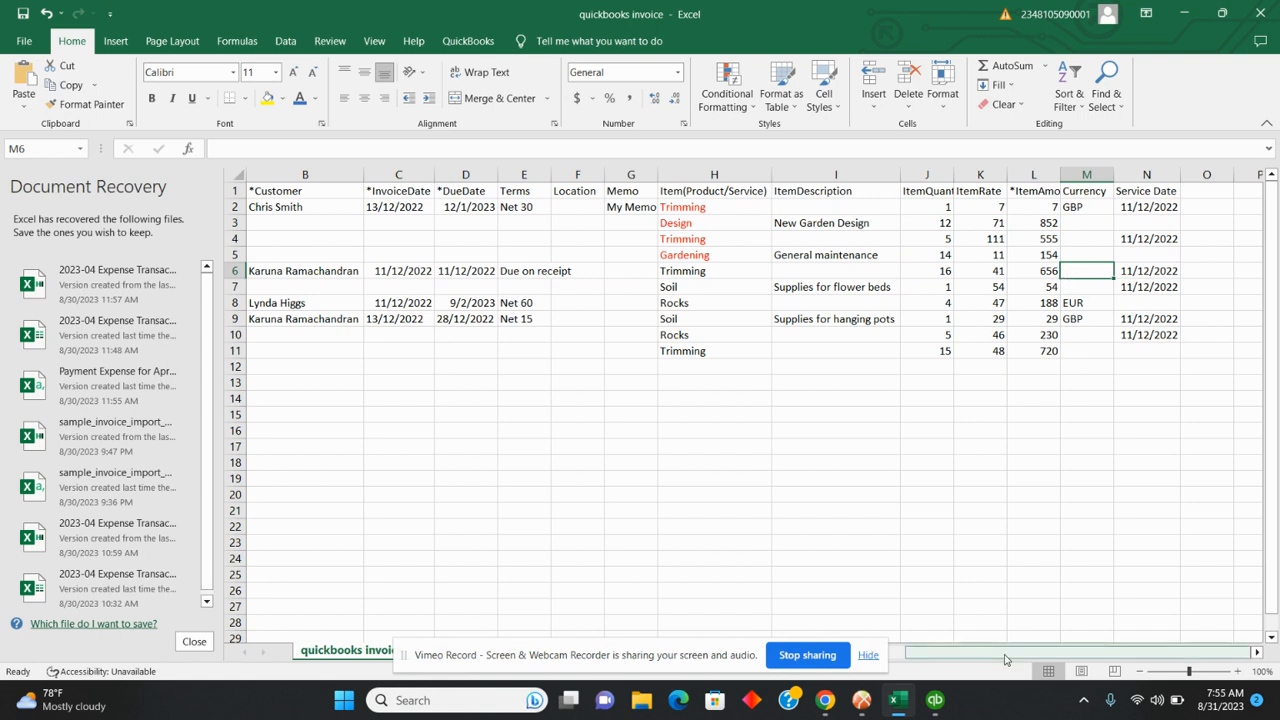
{"action": "left_click", "coordinate": [826, 703]}
{"action": "left_click", "coordinate": [740, 615]}
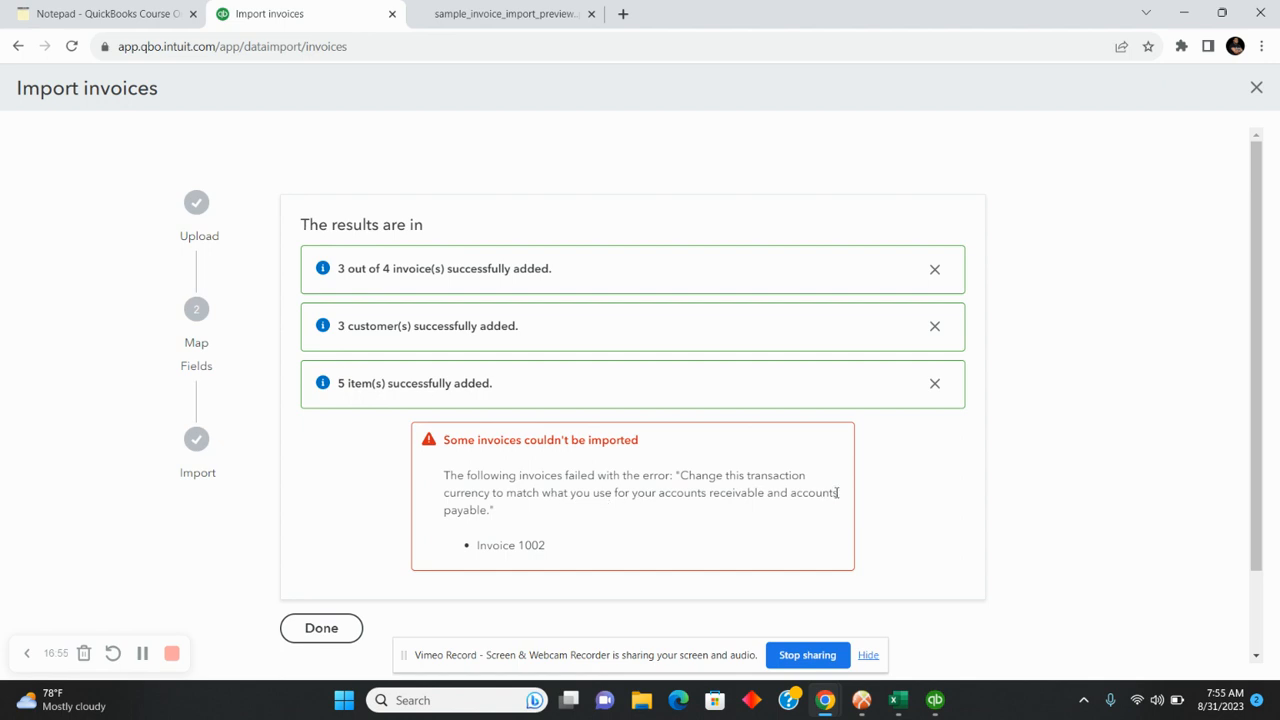
{"action": "left_click", "coordinate": [330, 628]}
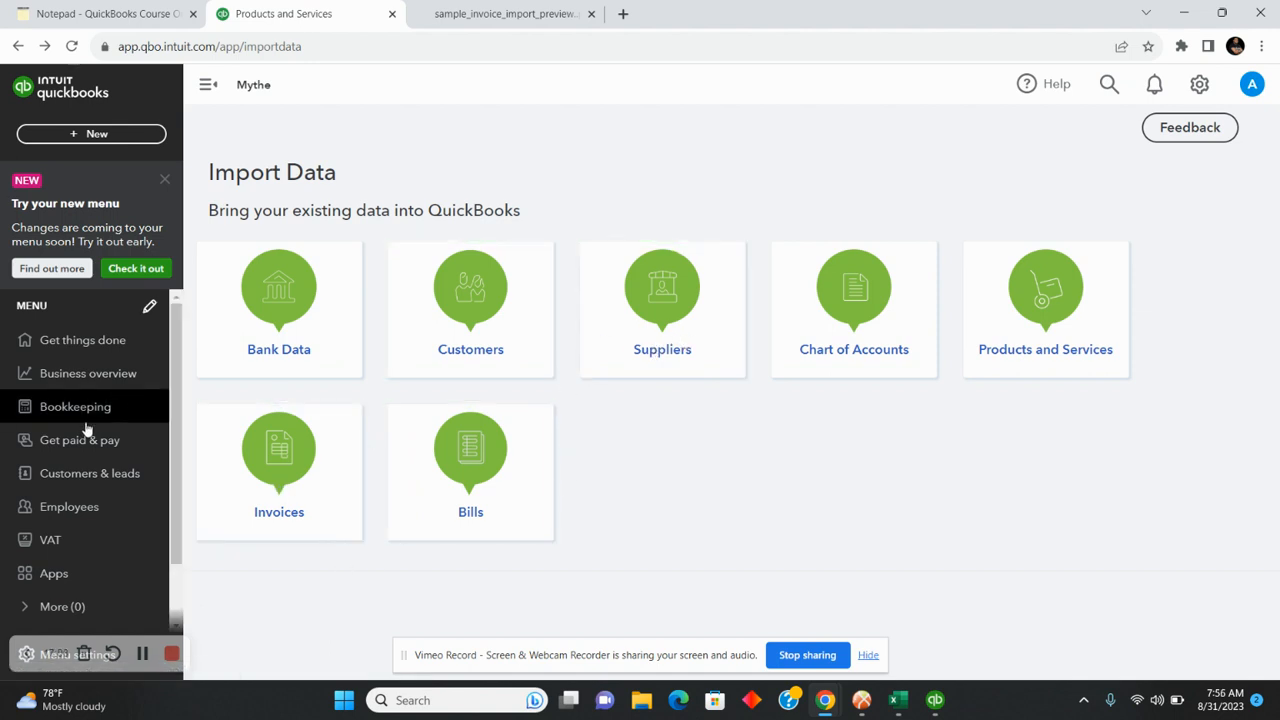
Examine the invoice income figures on the Business overview page and look over the Get things done page.
{"action": "left_click_drag", "start_coordinate": [176, 452], "coordinate": [172, 393]}
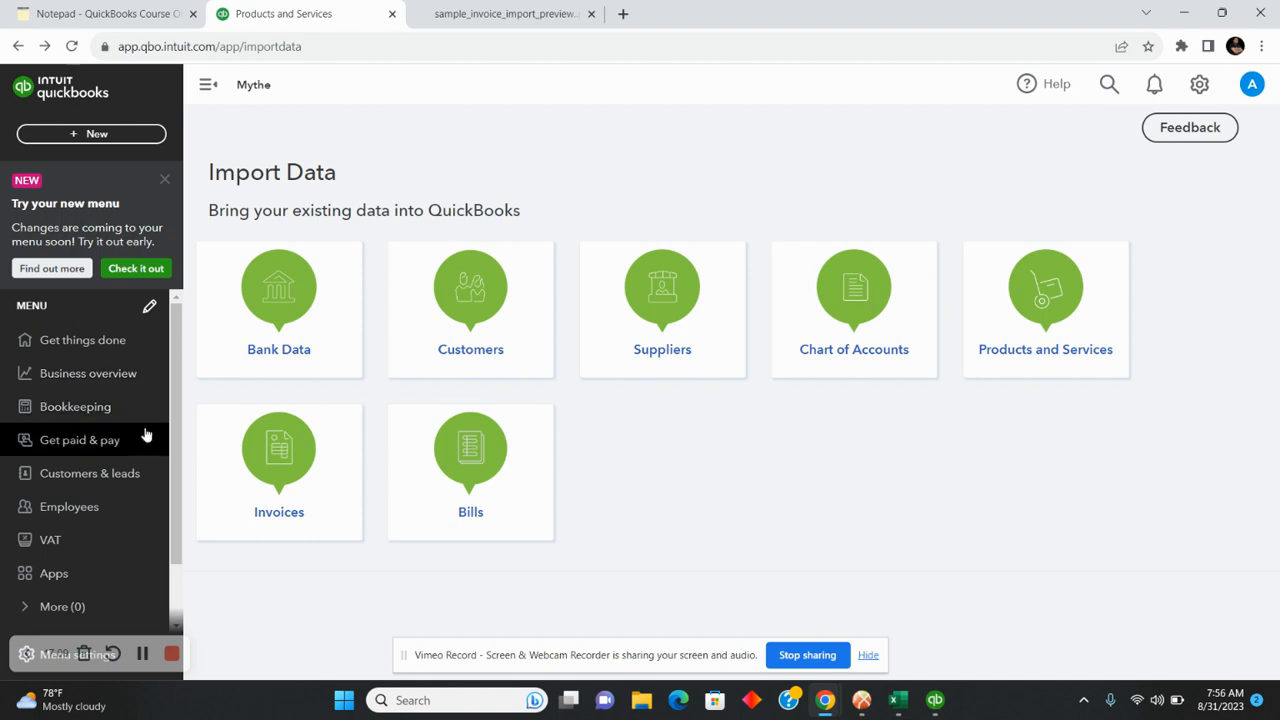
{"action": "left_click_drag", "start_coordinate": [171, 470], "coordinate": [172, 545]}
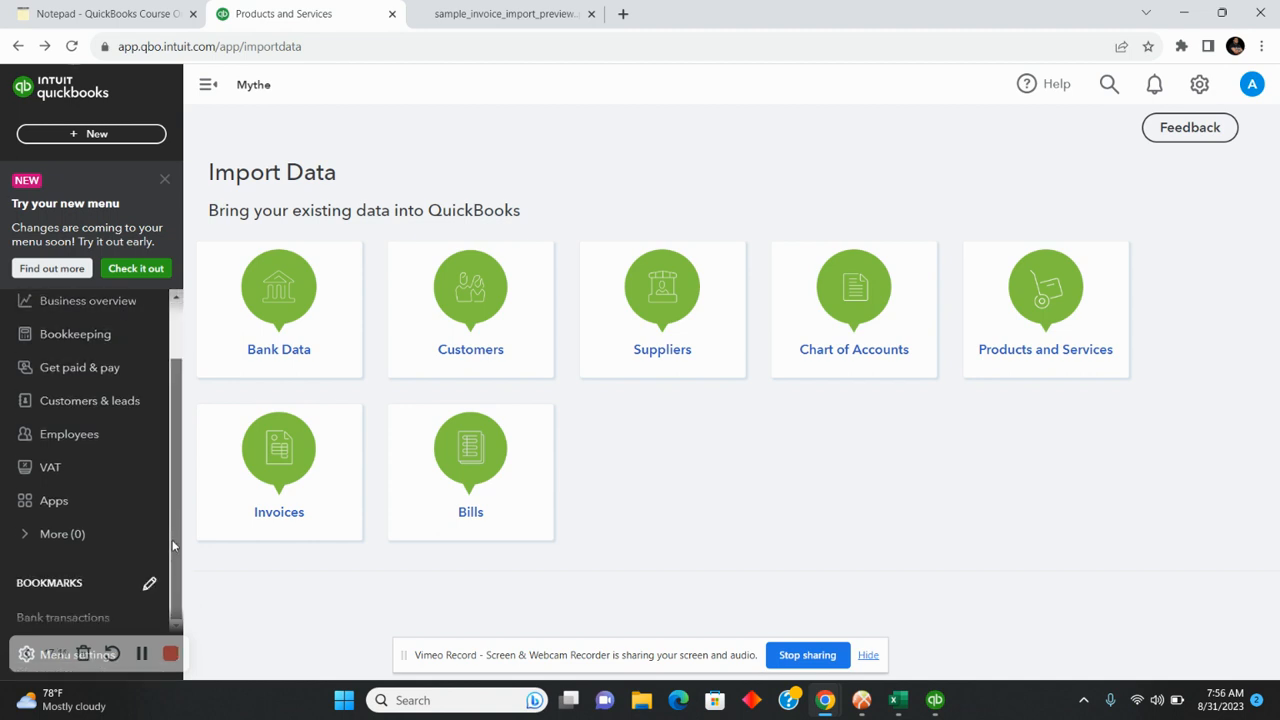
{"action": "left_click", "coordinate": [62, 533]}
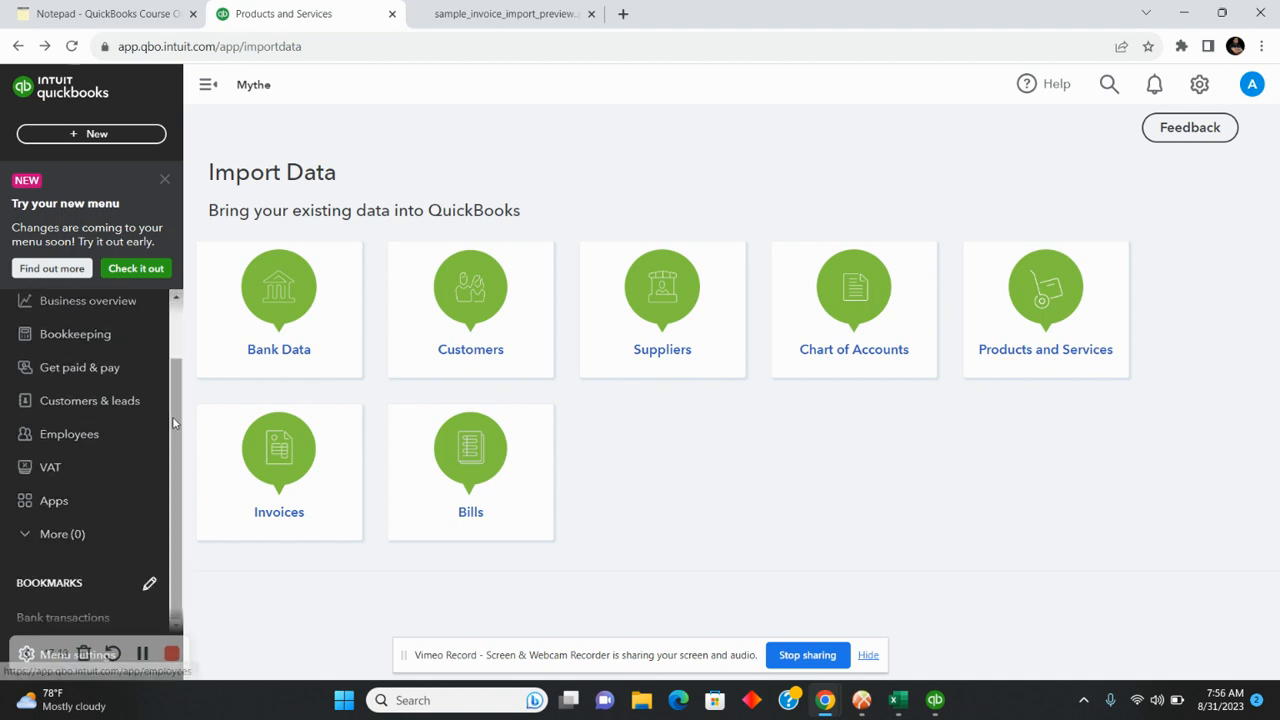
{"action": "left_click_drag", "start_coordinate": [174, 419], "coordinate": [165, 340]}
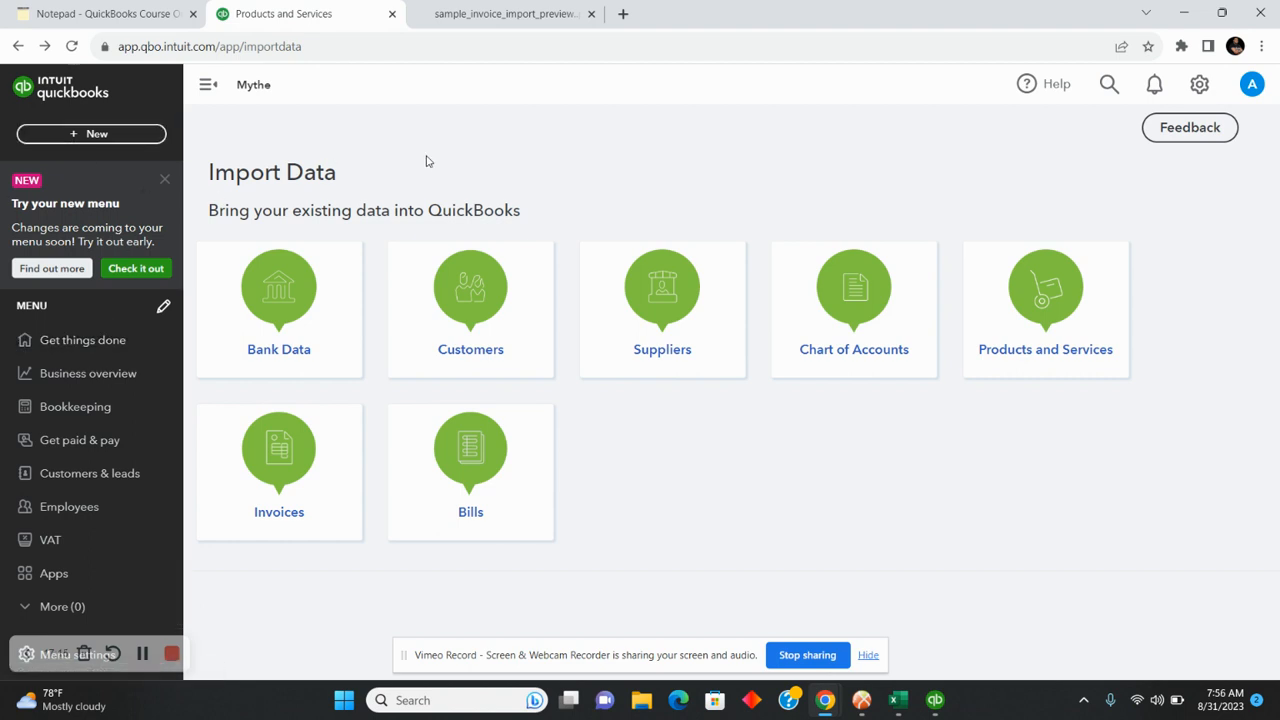
{"action": "left_click", "coordinate": [60, 373]}
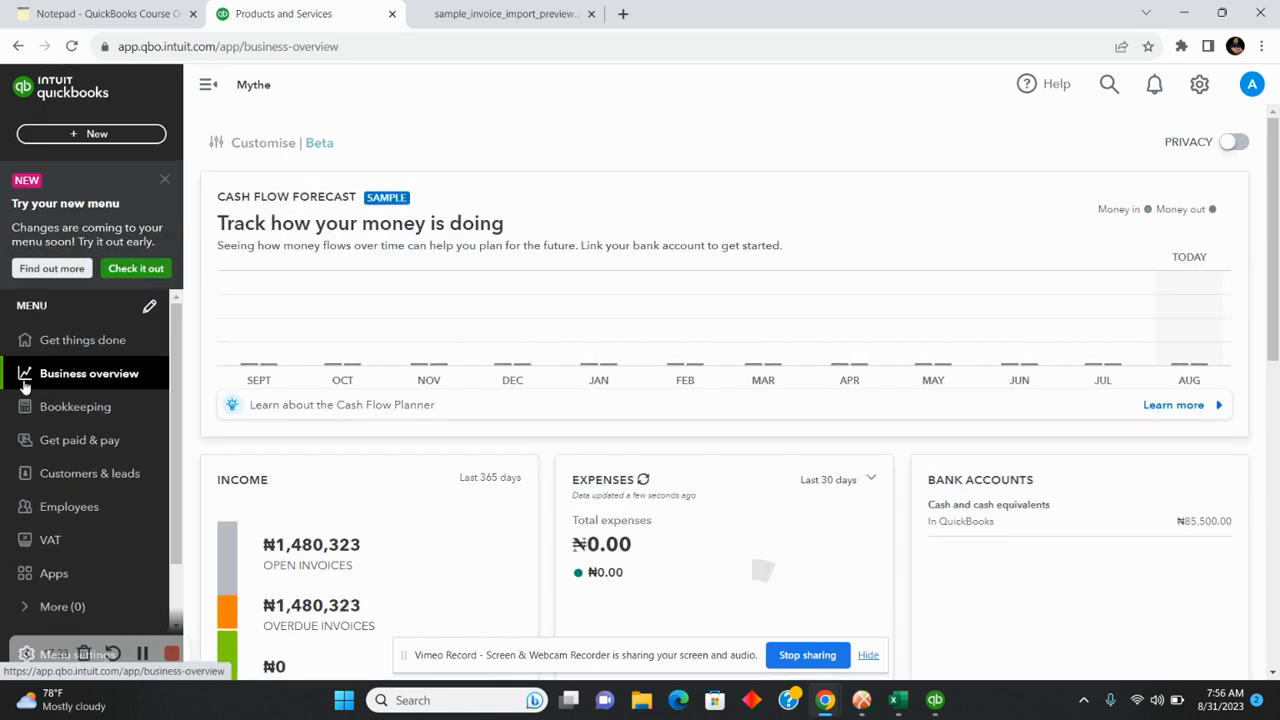
{"action": "left_click", "coordinate": [165, 182]}
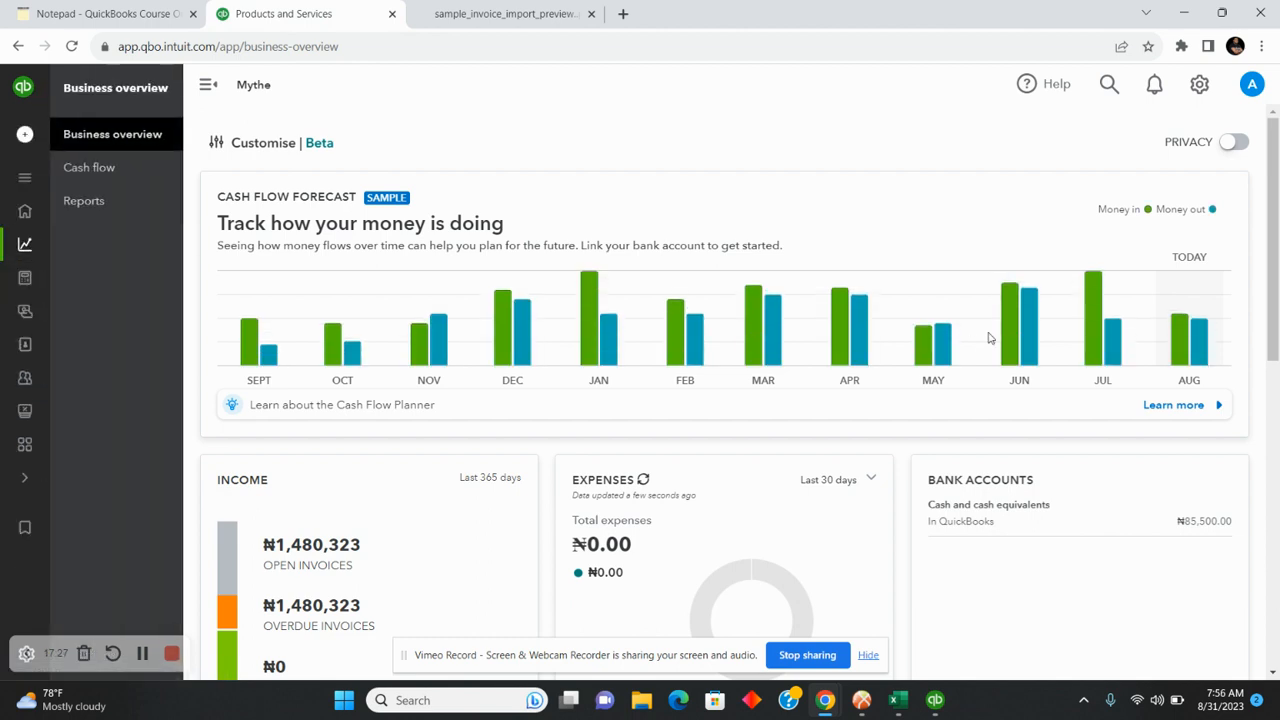
{"action": "left_click_drag", "start_coordinate": [1274, 261], "coordinate": [1278, 347]}
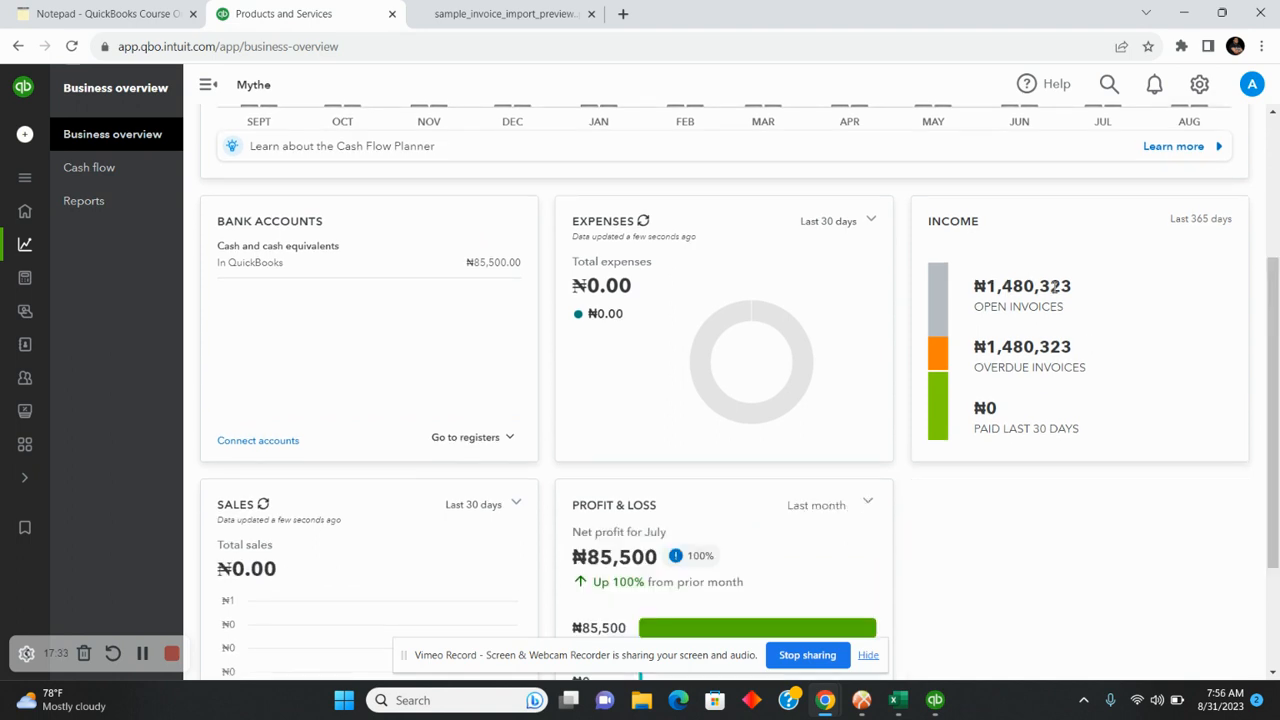
{"action": "mouse_move", "coordinate": [1276, 323]}
{"action": "left_mouse_down"}
{"action": "mouse_move", "coordinate": [1276, 394]}
{"action": "mouse_move", "coordinate": [1274, 316]}
{"action": "left_mouse_up"}
{"action": "mouse_move", "coordinate": [25, 405]}
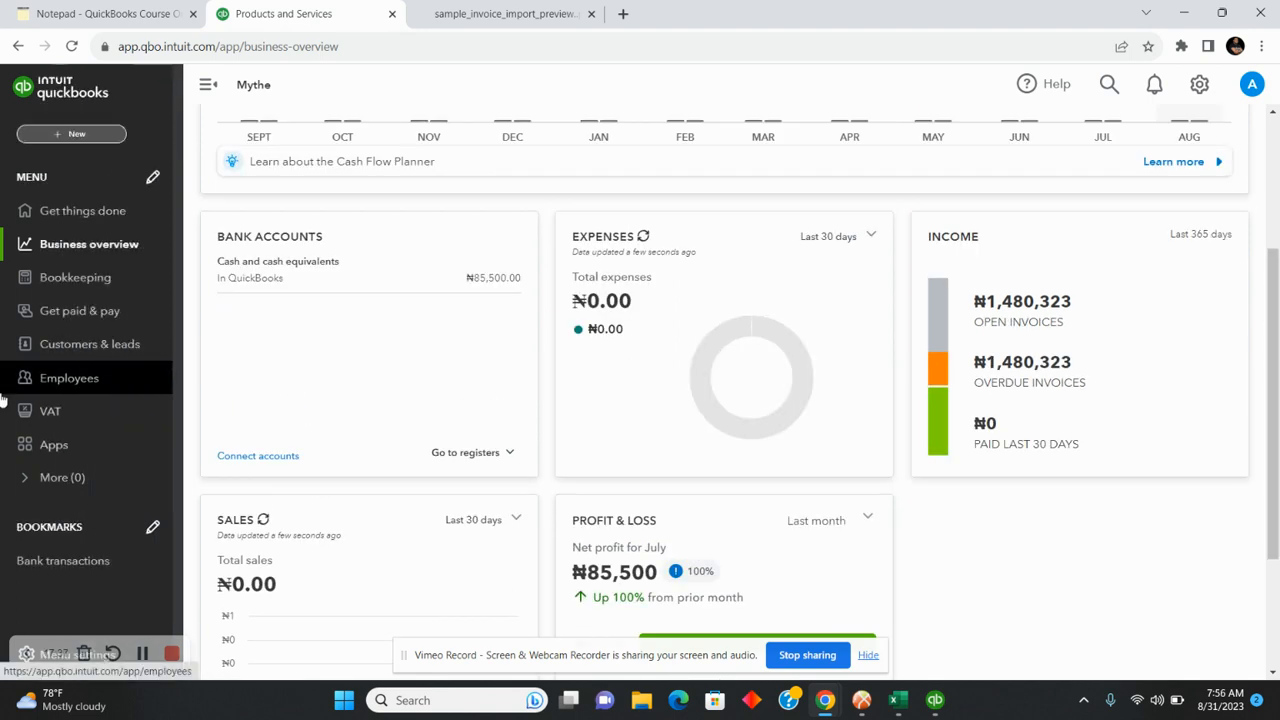
{"action": "left_click", "coordinate": [64, 226]}
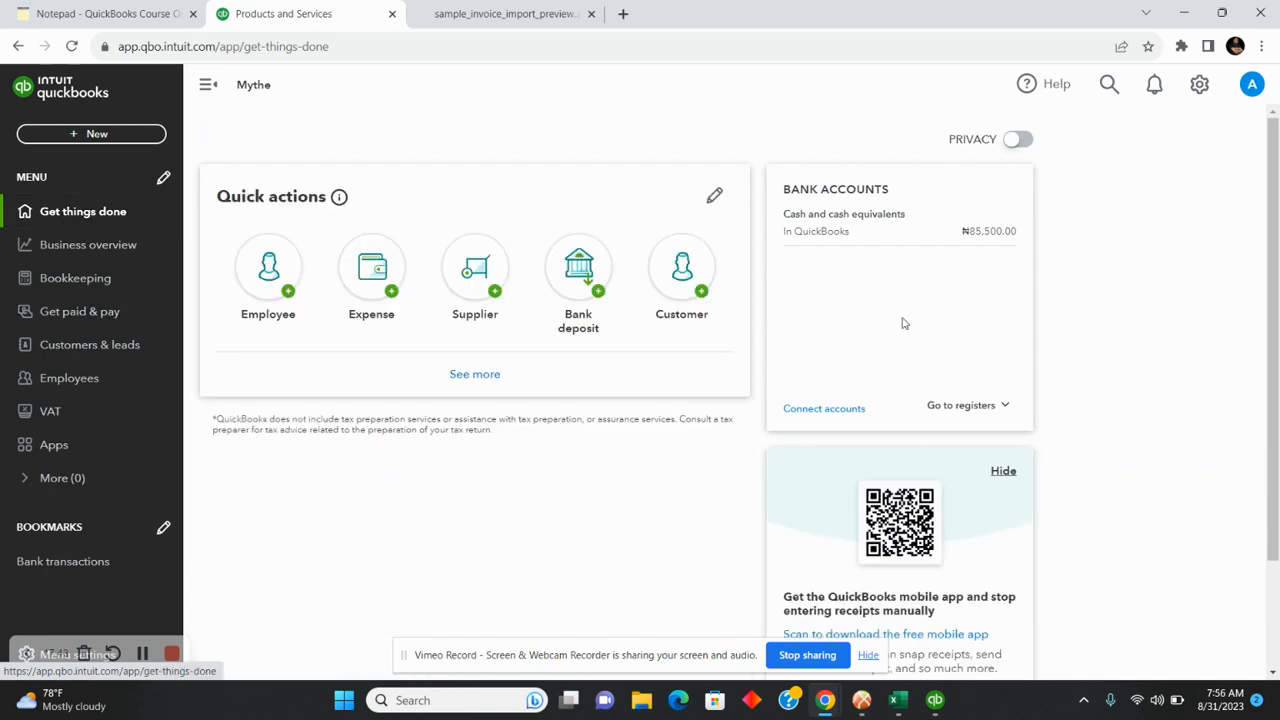
{"action": "left_click_drag", "start_coordinate": [1274, 238], "coordinate": [1273, 193]}
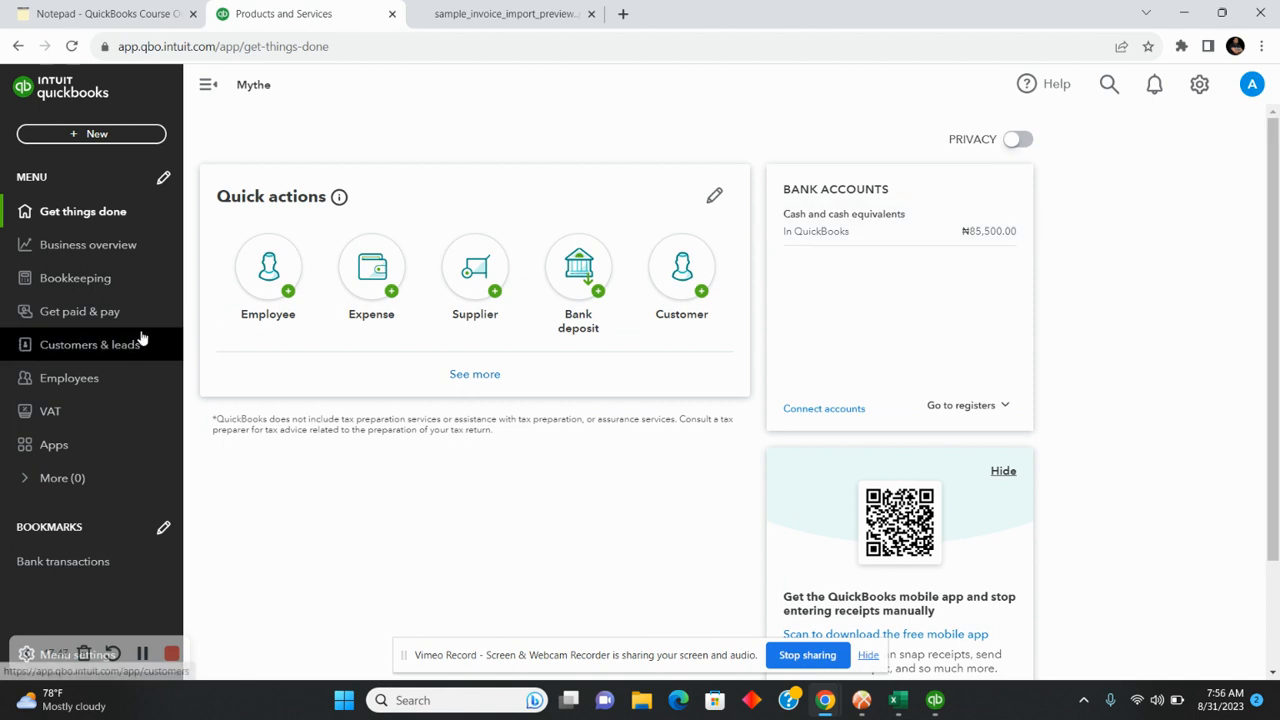
Open the customer list and compare the imported customers and balances with the Customer column in the Excel workbook.
{"action": "left_click", "coordinate": [78, 348]}
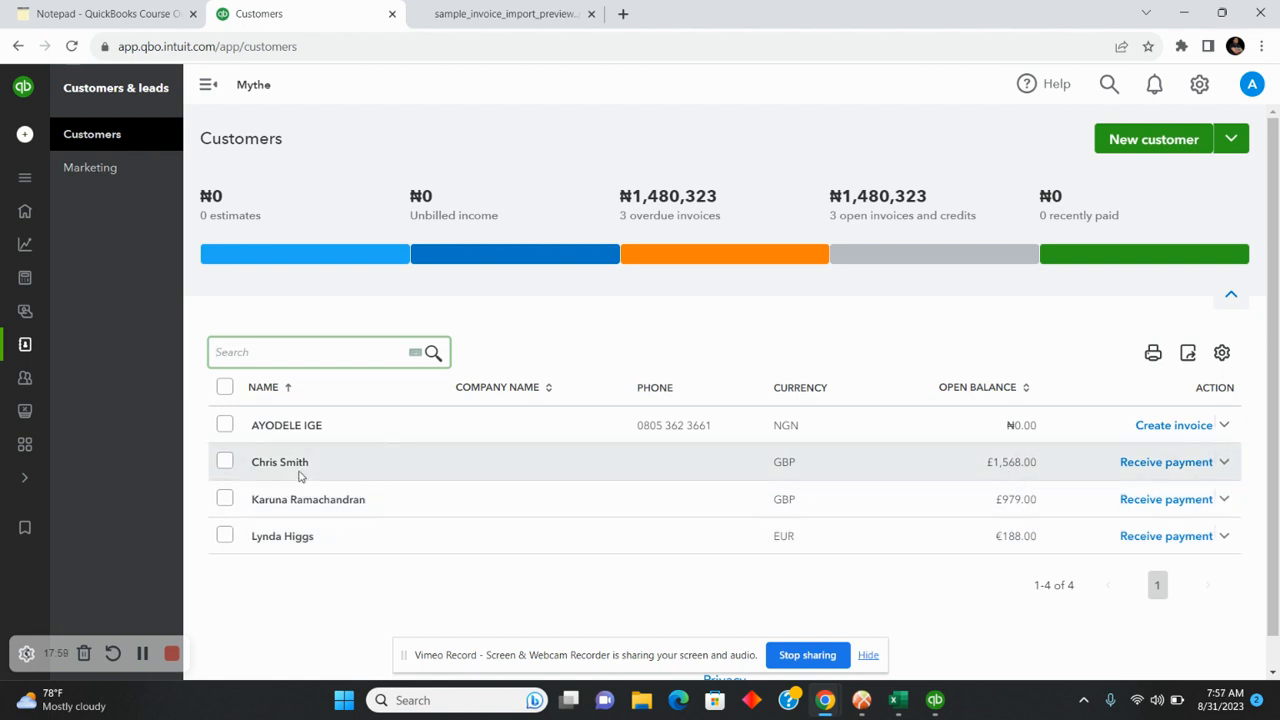
{"action": "mouse_move", "coordinate": [823, 709]}
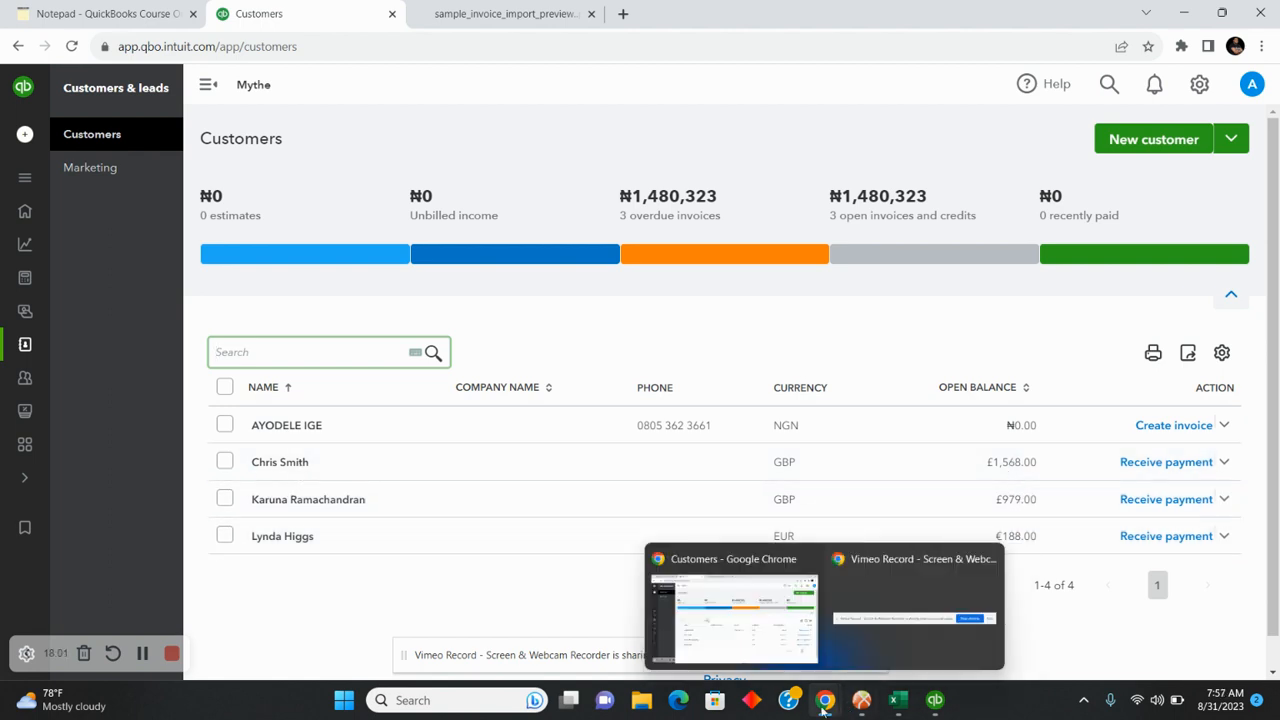
{"action": "mouse_move", "coordinate": [898, 700]}
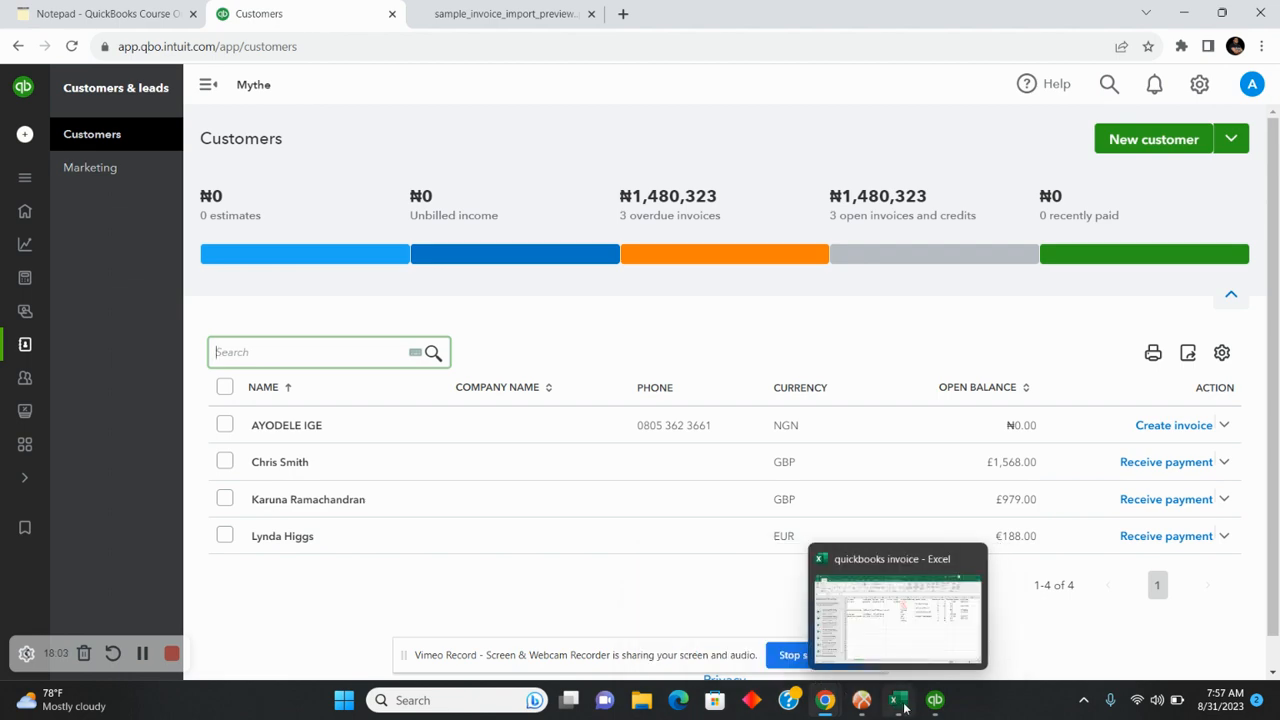
{"action": "left_click", "coordinate": [900, 617]}
{"action": "left_click", "coordinate": [281, 207]}
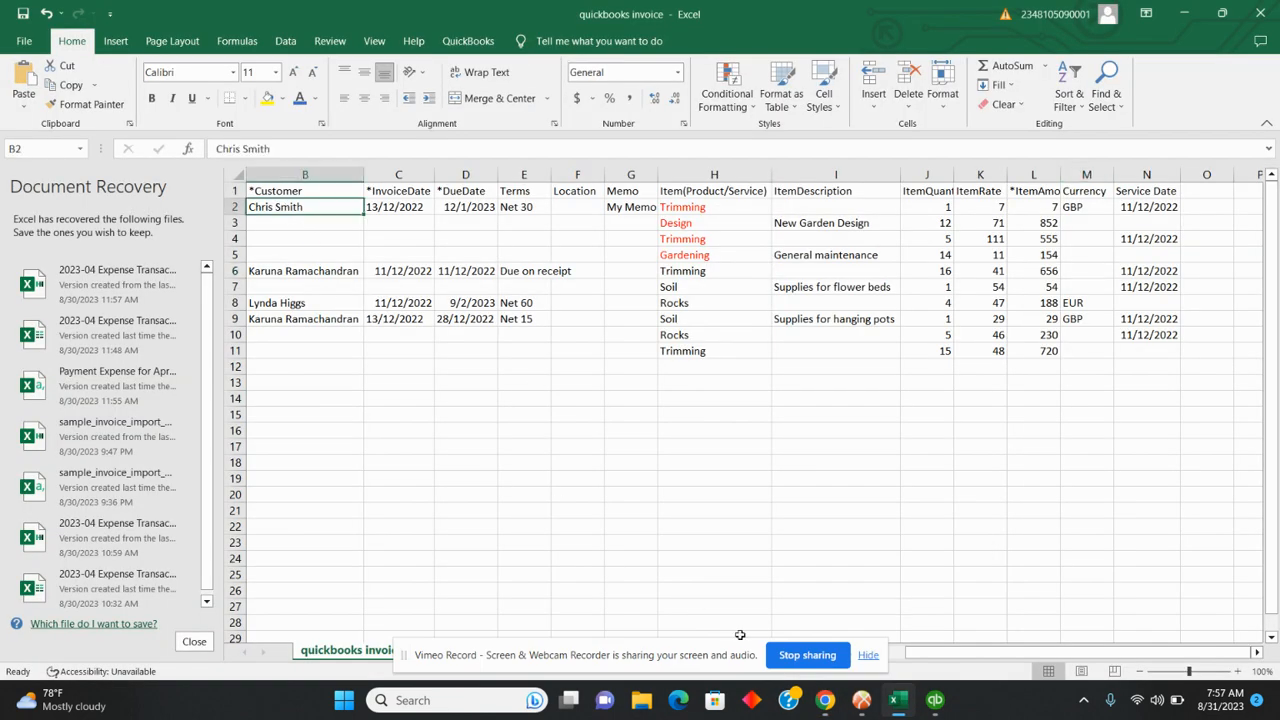
{"action": "mouse_move", "coordinate": [823, 700]}
{"action": "left_click", "coordinate": [745, 600]}
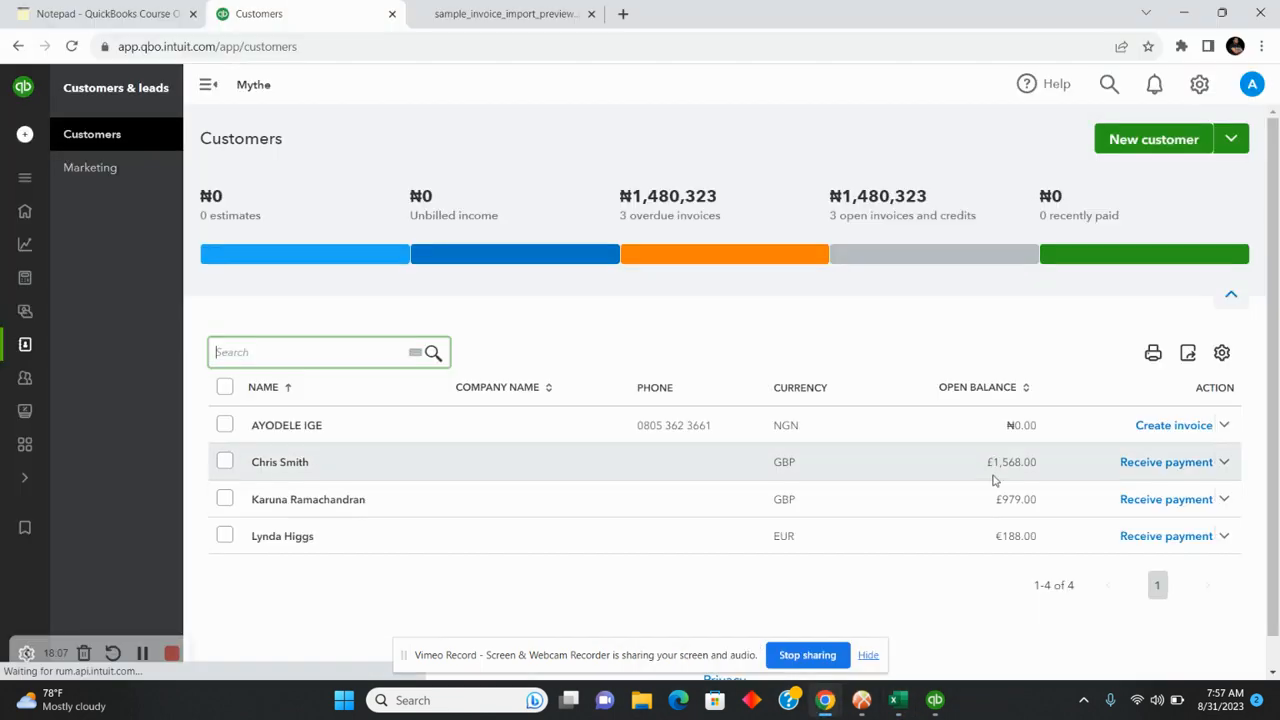
Open the first imported customer's record and bring up invoice 1001 in the full invoice form.
{"action": "left_click", "coordinate": [340, 467]}
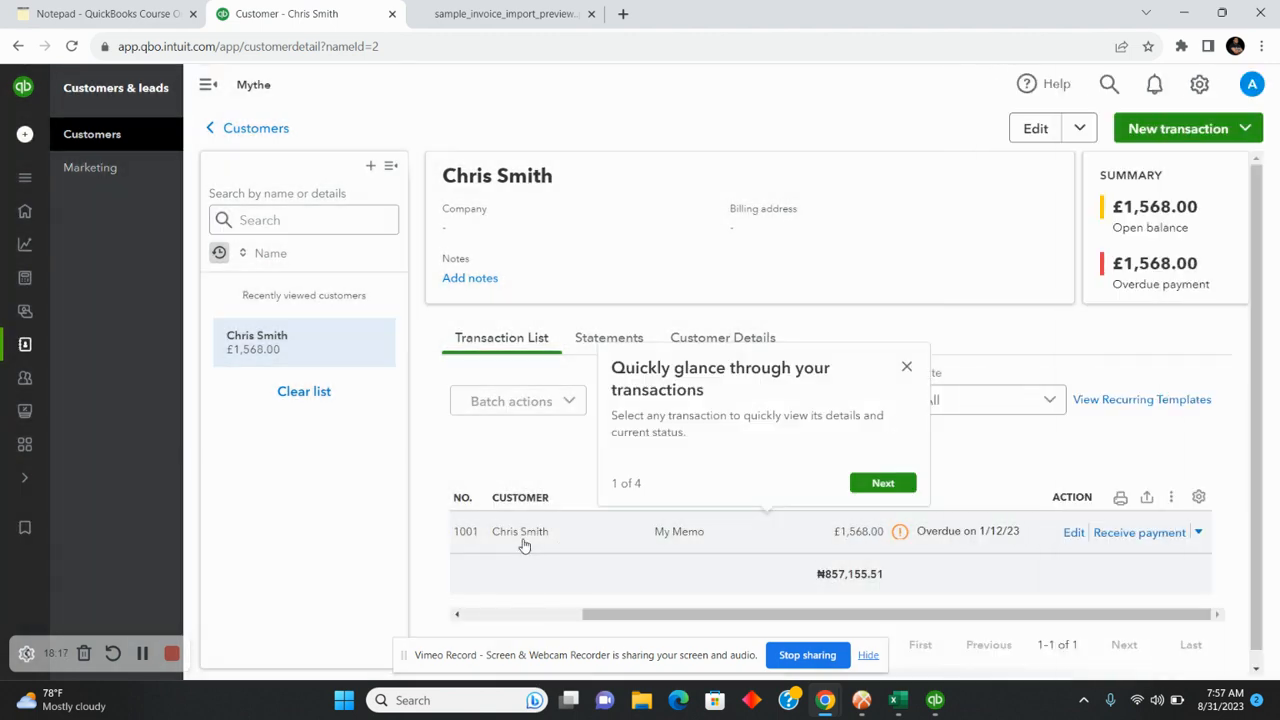
{"action": "left_click", "coordinate": [863, 540]}
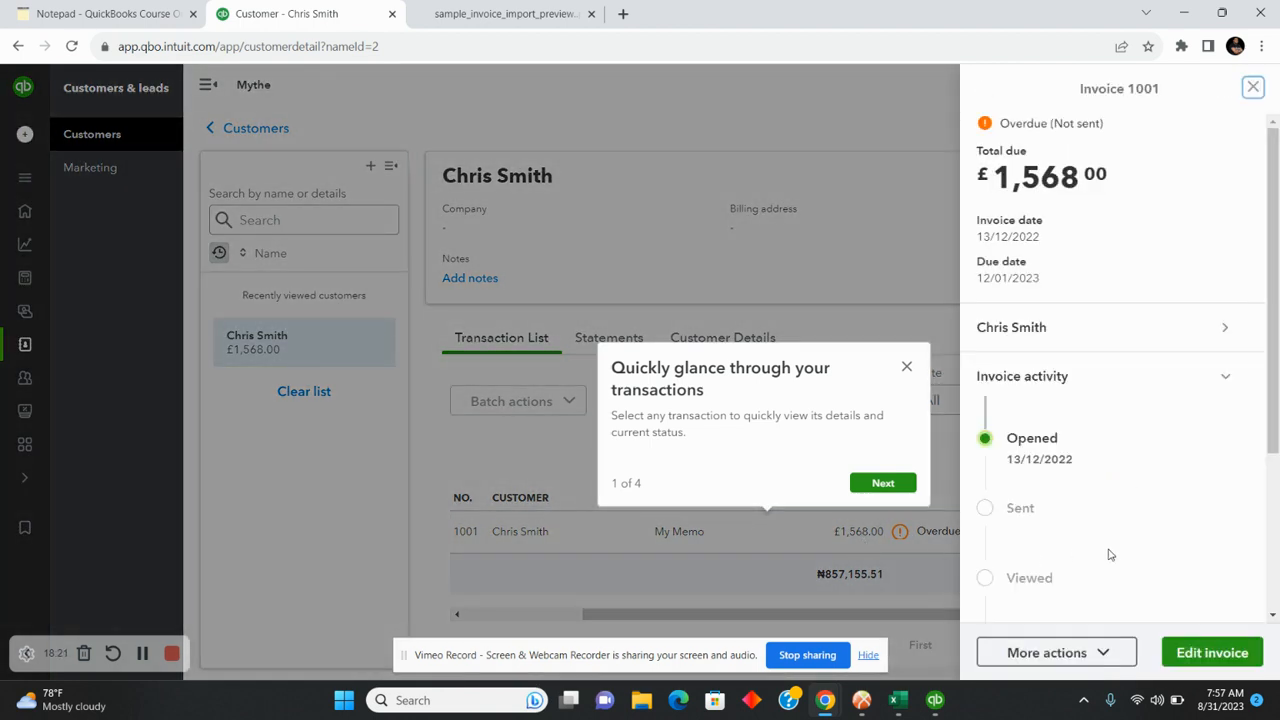
{"action": "left_click", "coordinate": [1212, 653]}
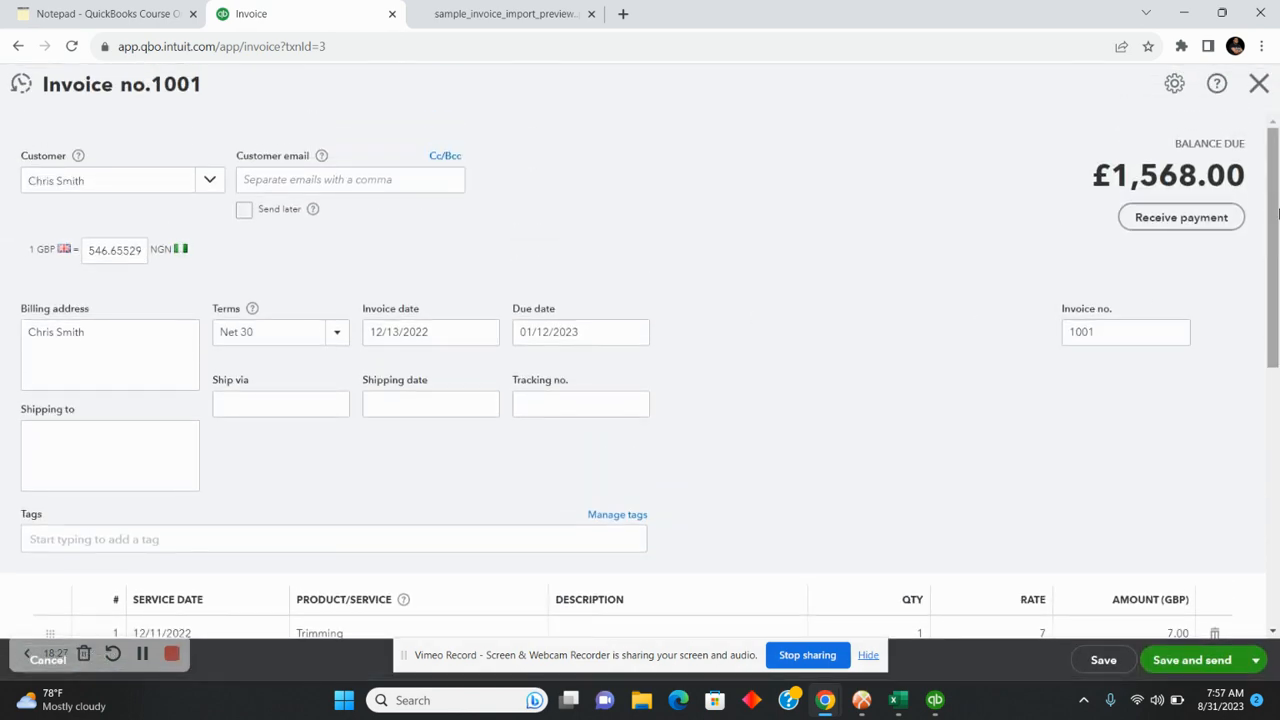
Compare the line items of invoice 1001 with the rows numbered 1001 in the quickbooks invoice Excel workbook.
{"action": "scroll", "coordinate": [963, 437], "scroll_direction": "down", "scroll_amount": 3}
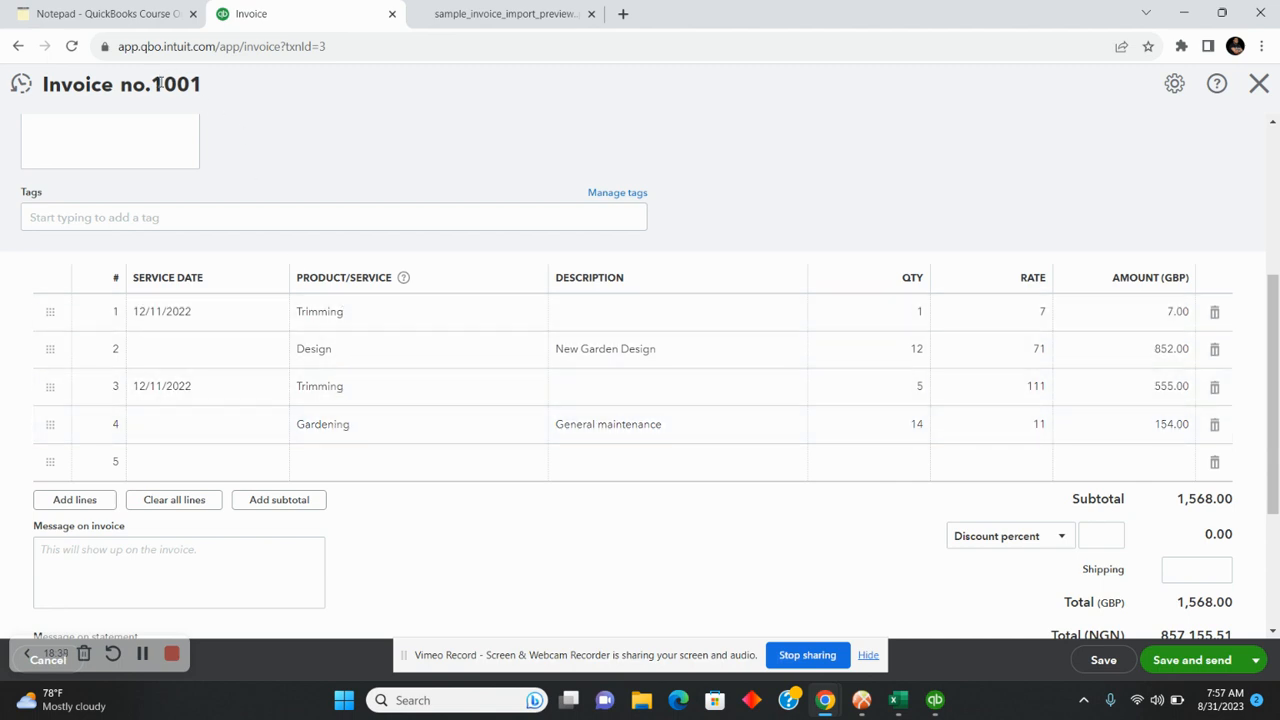
{"action": "left_click", "coordinate": [105, 13]}
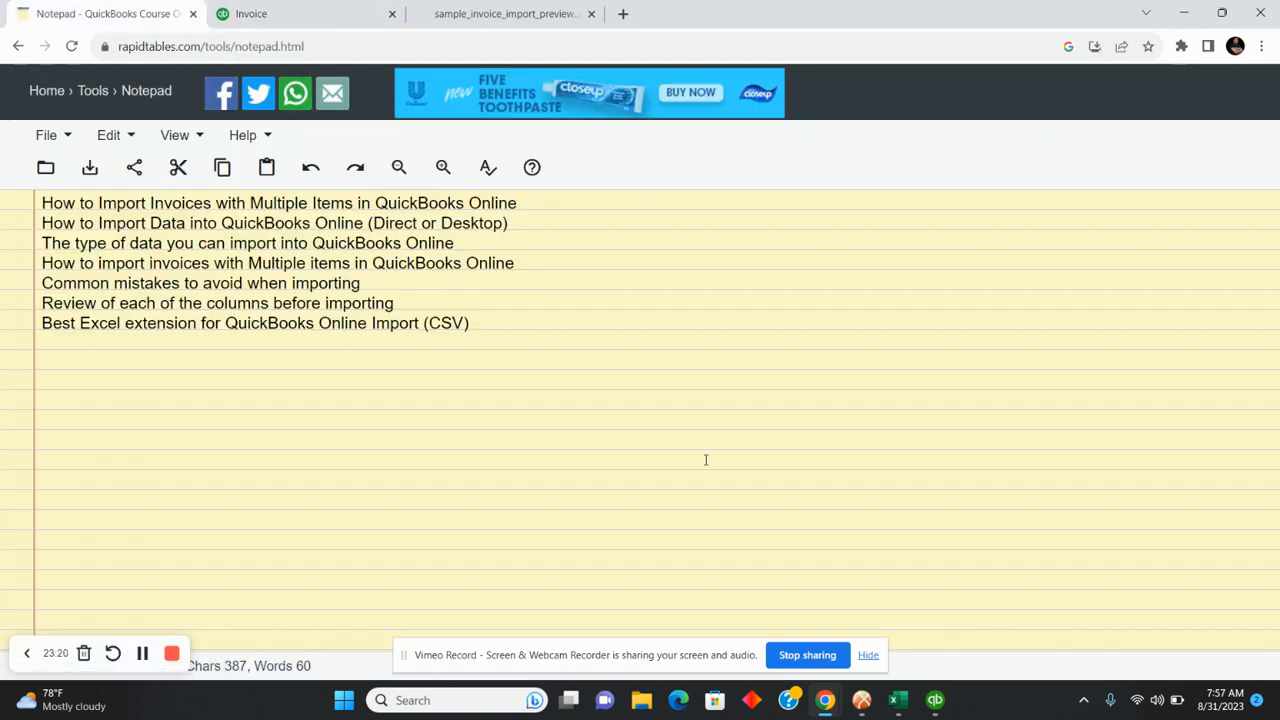
{"action": "mouse_move", "coordinate": [898, 700]}
{"action": "left_click", "coordinate": [898, 616]}
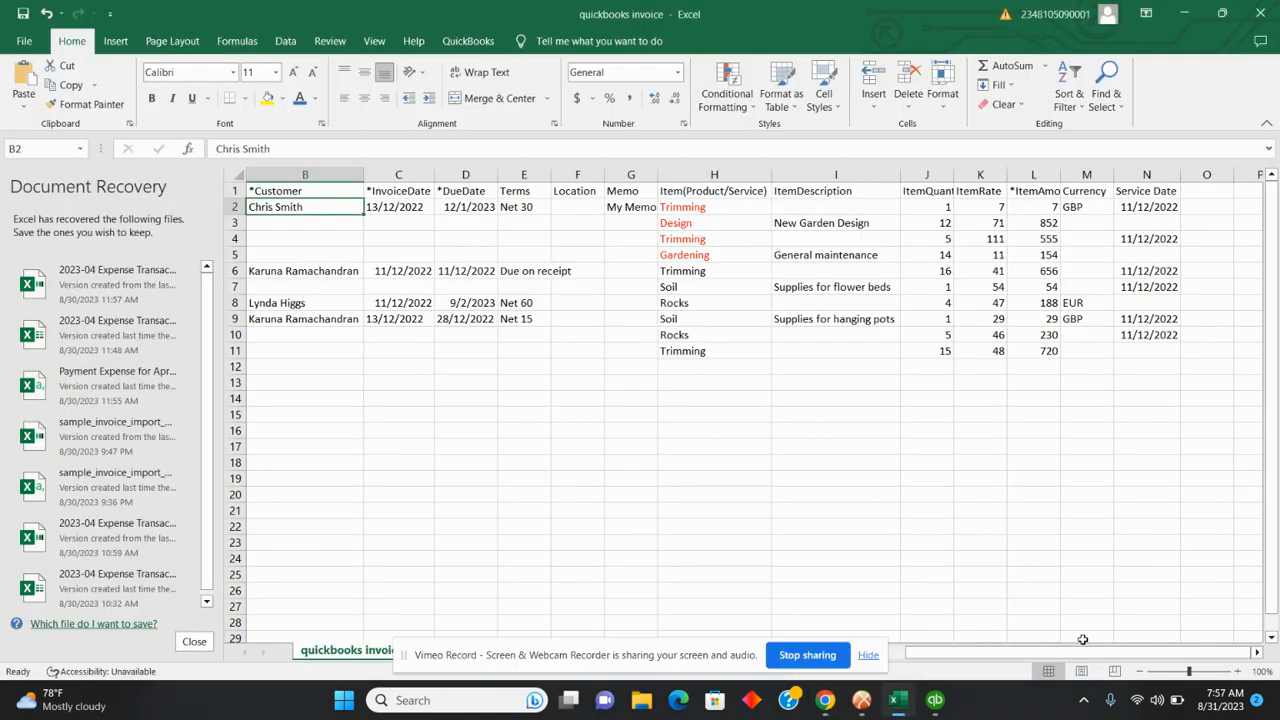
{"action": "left_click_drag", "start_coordinate": [1082, 652], "coordinate": [826, 640]}
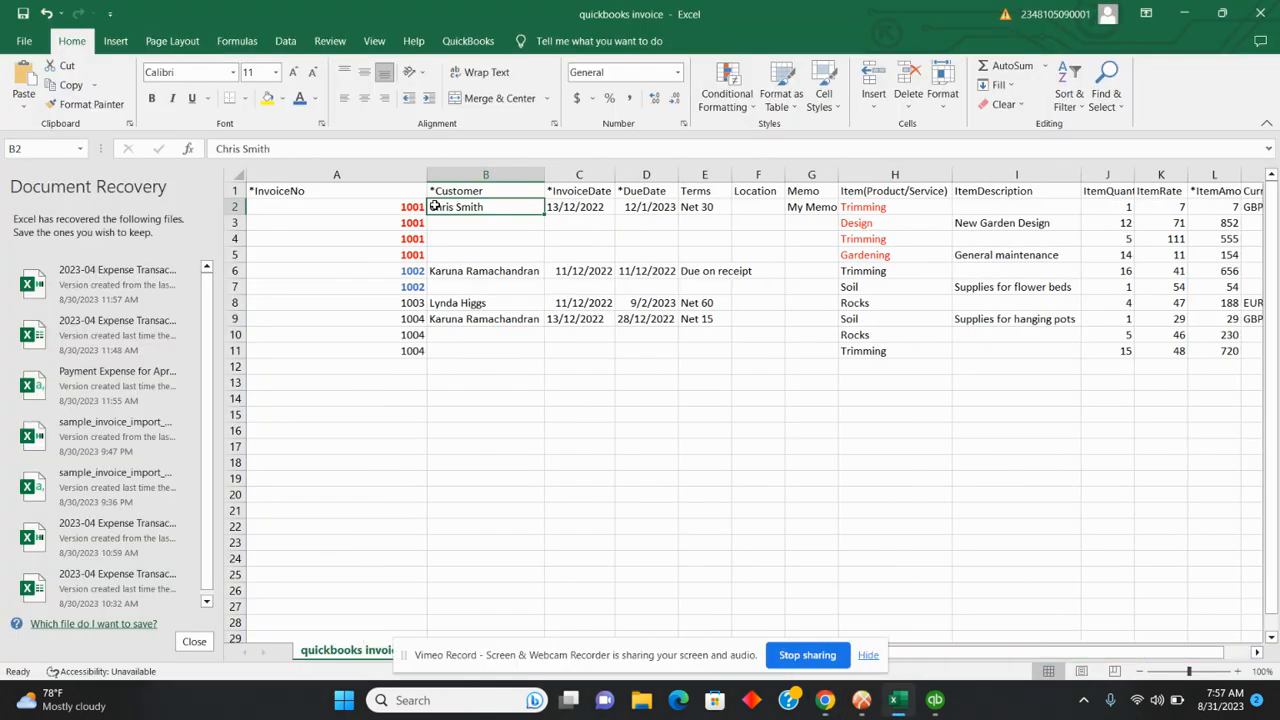
{"action": "left_click", "coordinate": [397, 210]}
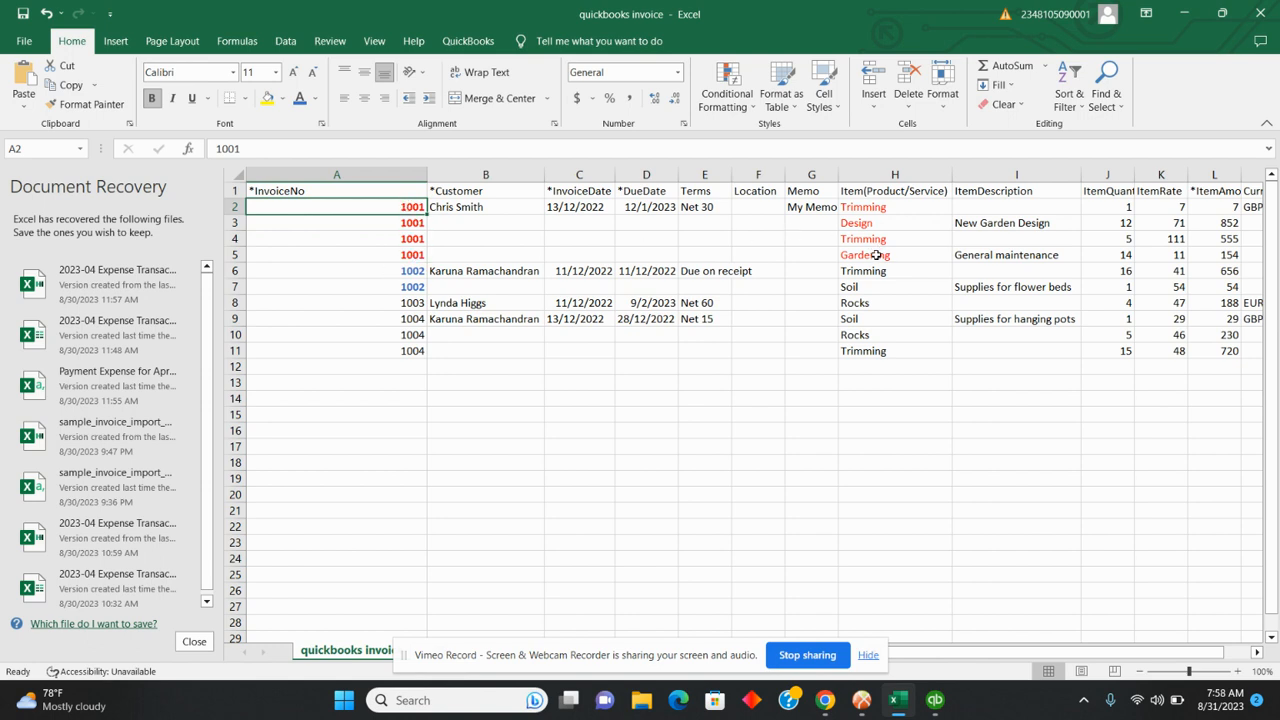
Consult the online notepad's course outline and review the Excel workbook's columns one by one from *InvoiceNo to ItemQuantity, plus those up to Service Date.
{"action": "mouse_move", "coordinate": [825, 700]}
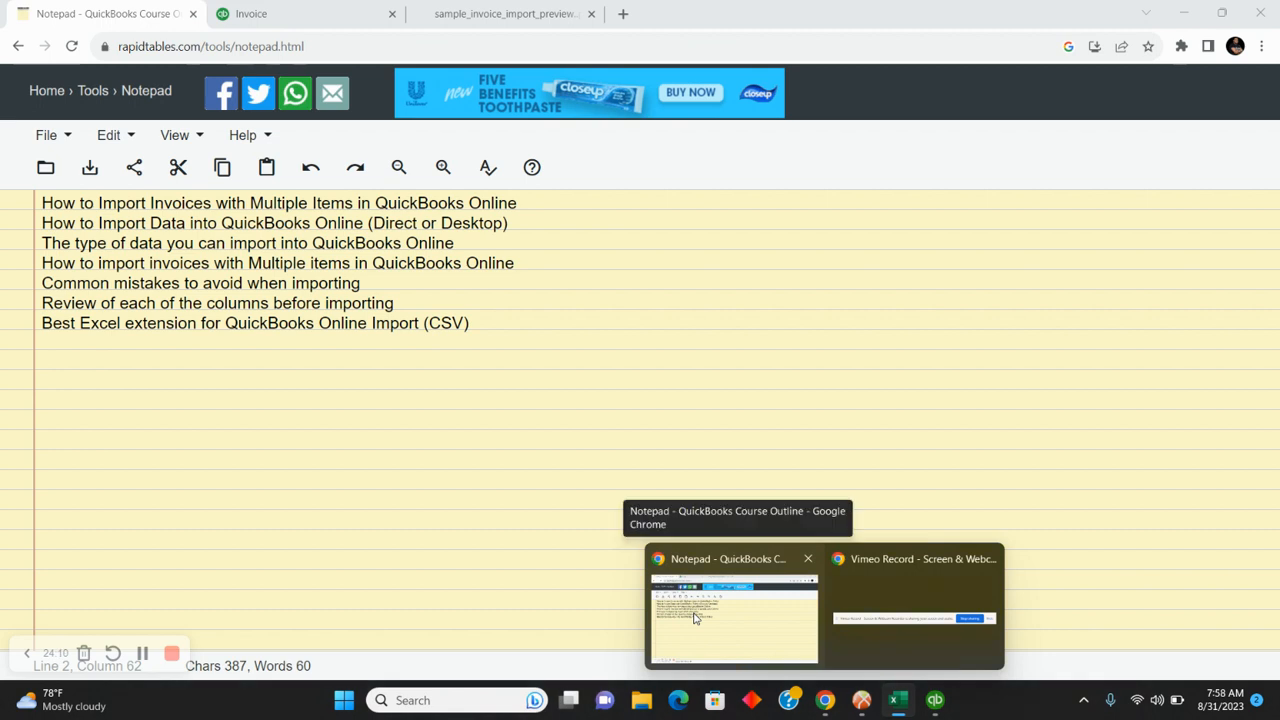
{"action": "left_click", "coordinate": [695, 618]}
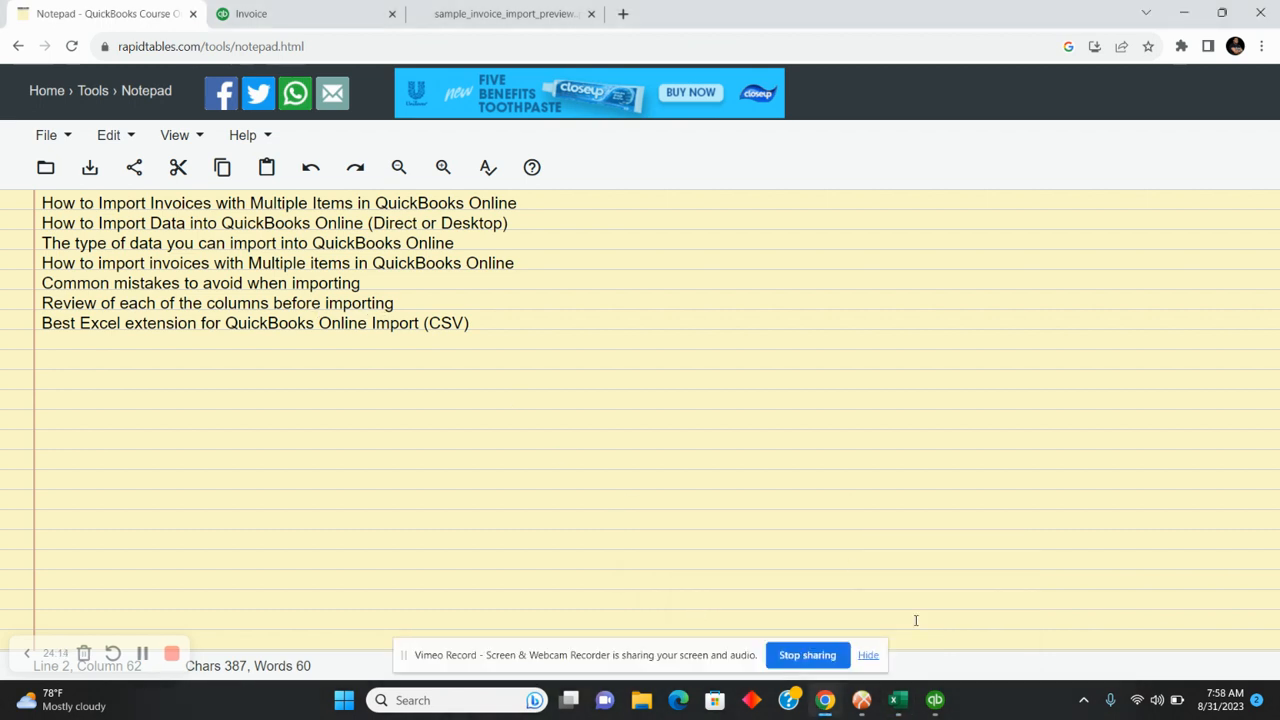
{"action": "mouse_move", "coordinate": [898, 700]}
{"action": "left_click", "coordinate": [870, 630]}
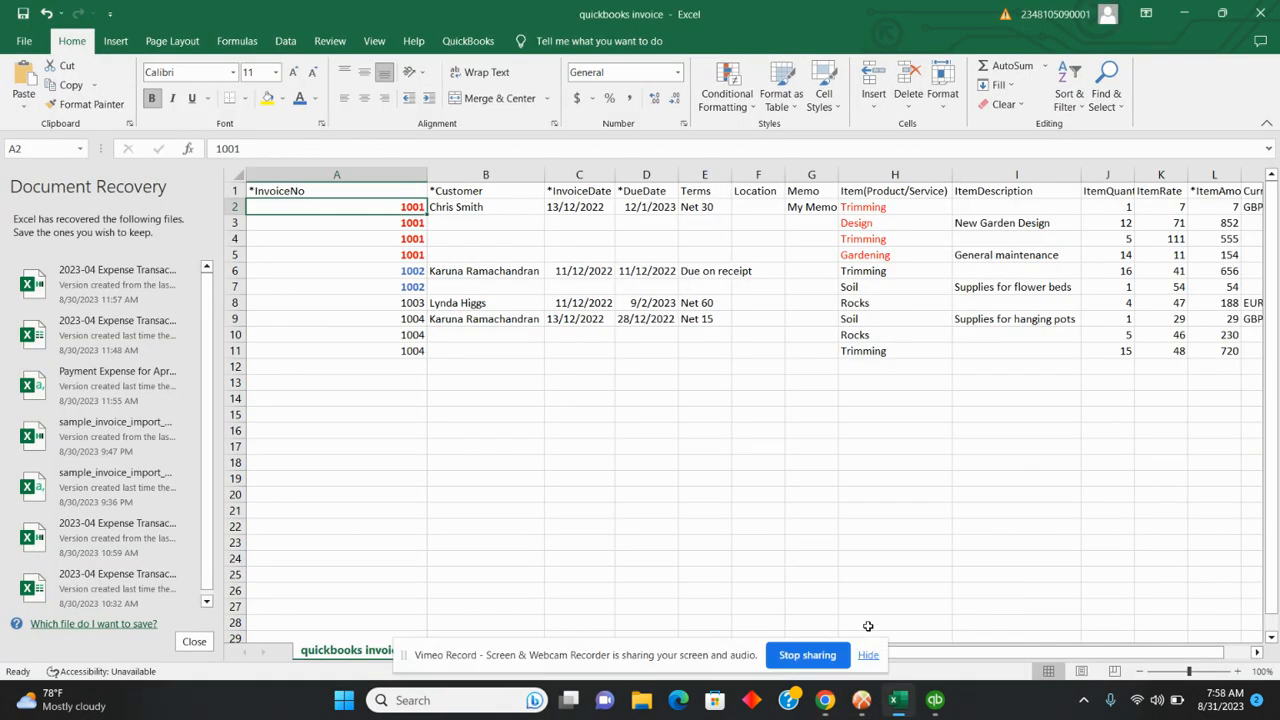
{"action": "left_click", "coordinate": [345, 174]}
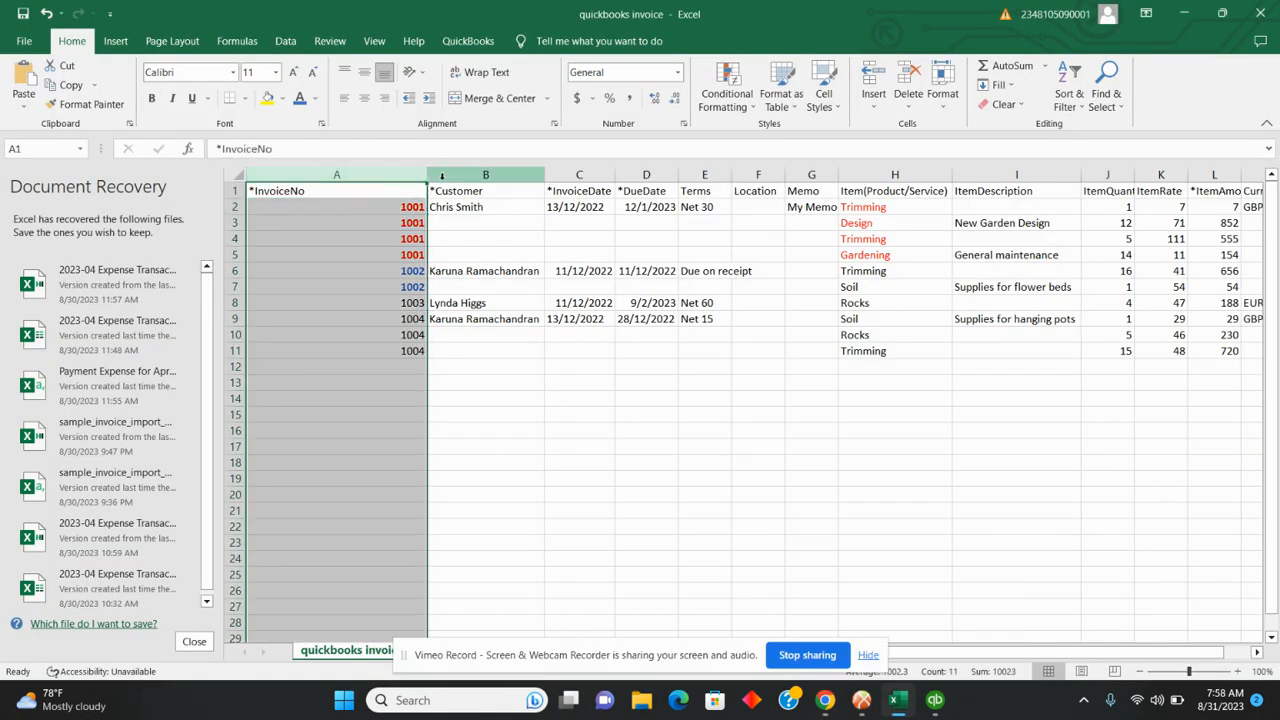
{"action": "left_click", "coordinate": [453, 177]}
{"action": "left_click", "coordinate": [580, 175]}
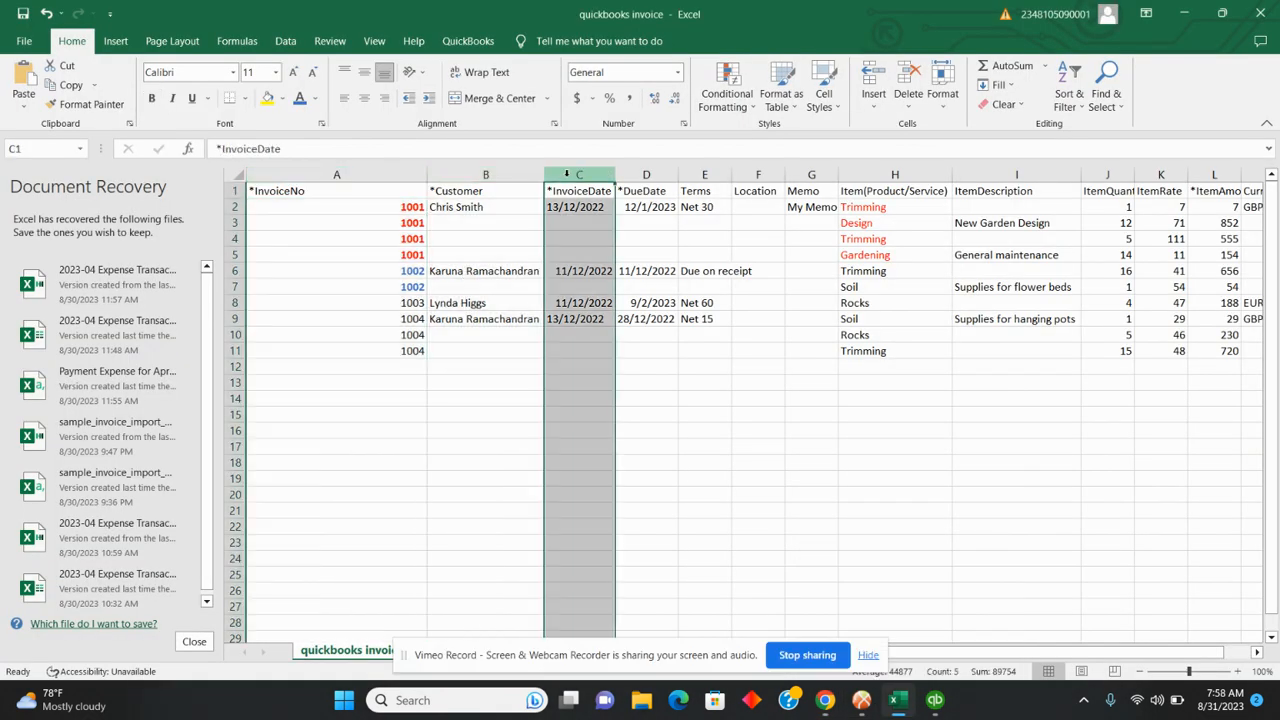
{"action": "left_click", "coordinate": [645, 174]}
{"action": "left_click", "coordinate": [706, 174]}
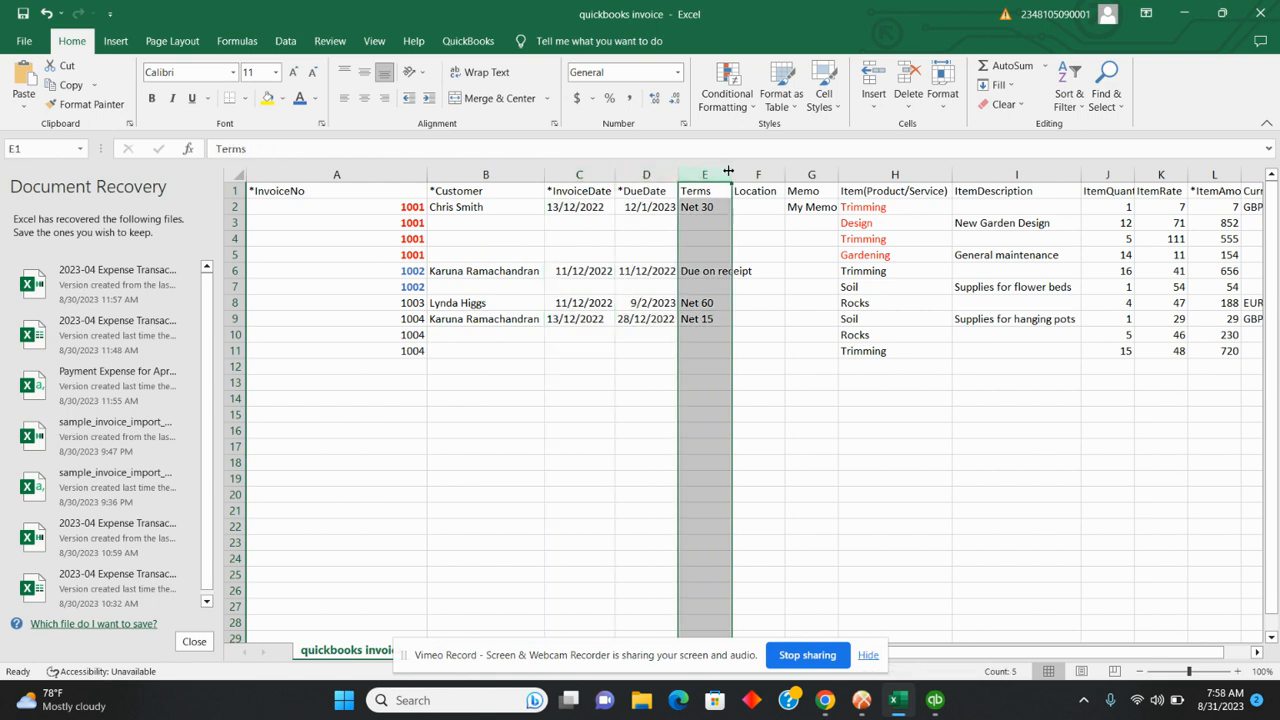
{"action": "left_click", "coordinate": [758, 174]}
{"action": "left_click", "coordinate": [811, 174]}
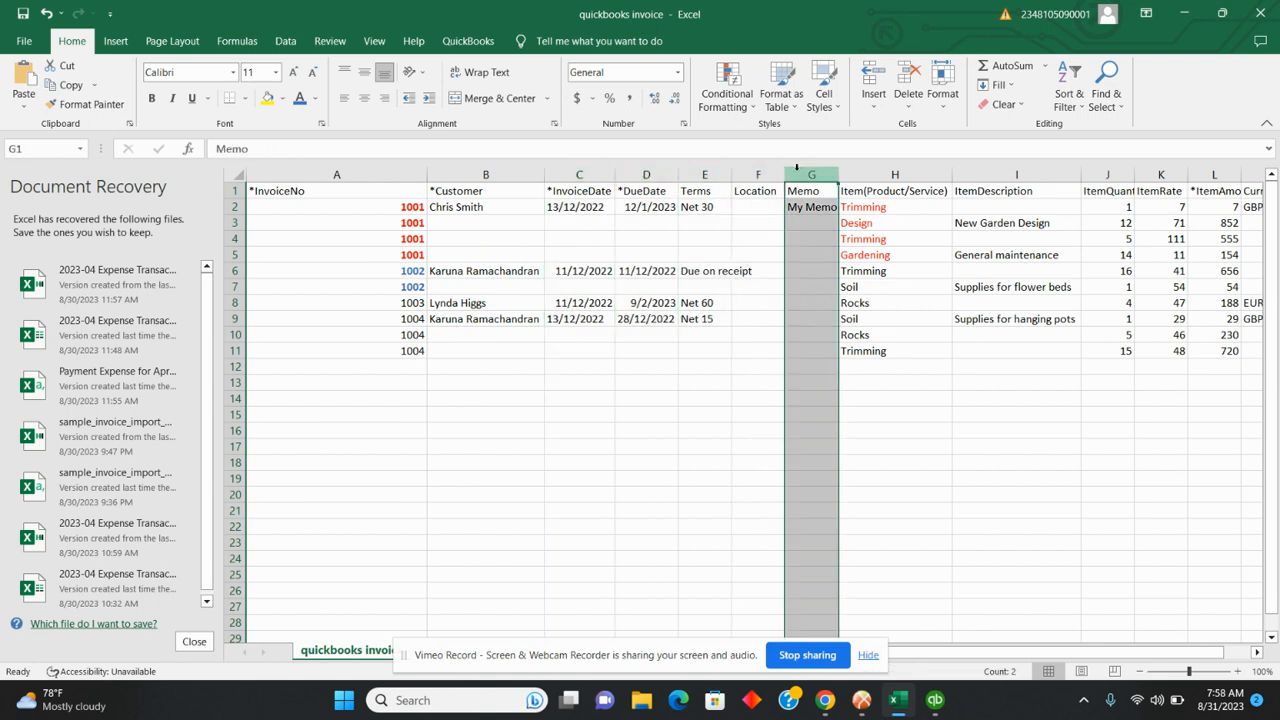
{"action": "left_click", "coordinate": [862, 174]}
{"action": "left_click", "coordinate": [990, 174]}
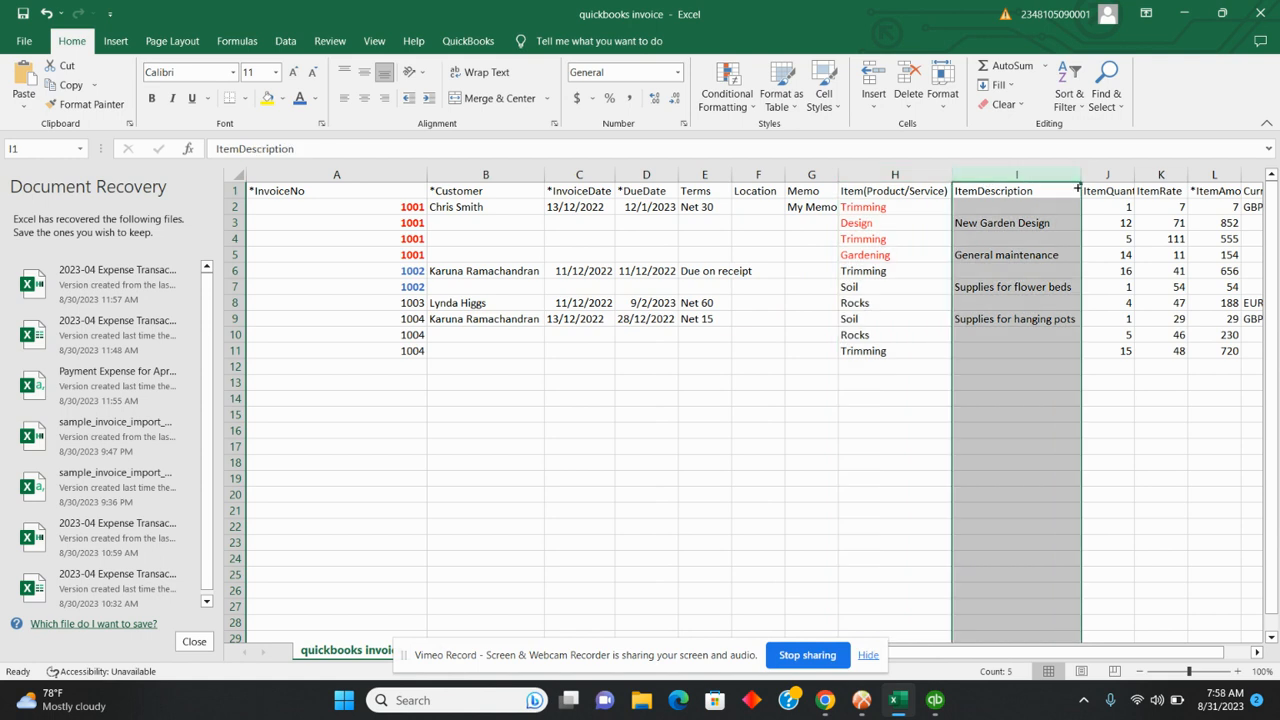
{"action": "left_click", "coordinate": [1090, 174]}
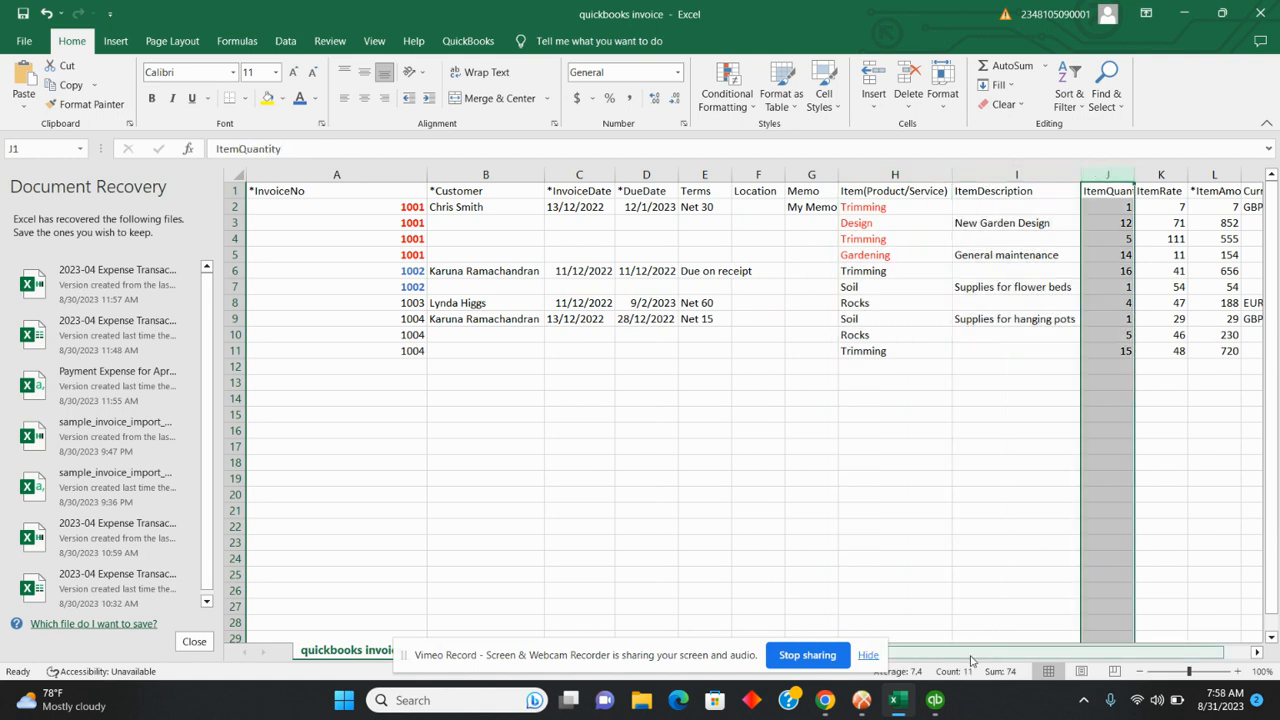
{"action": "left_click_drag", "start_coordinate": [970, 652], "coordinate": [1060, 651]}
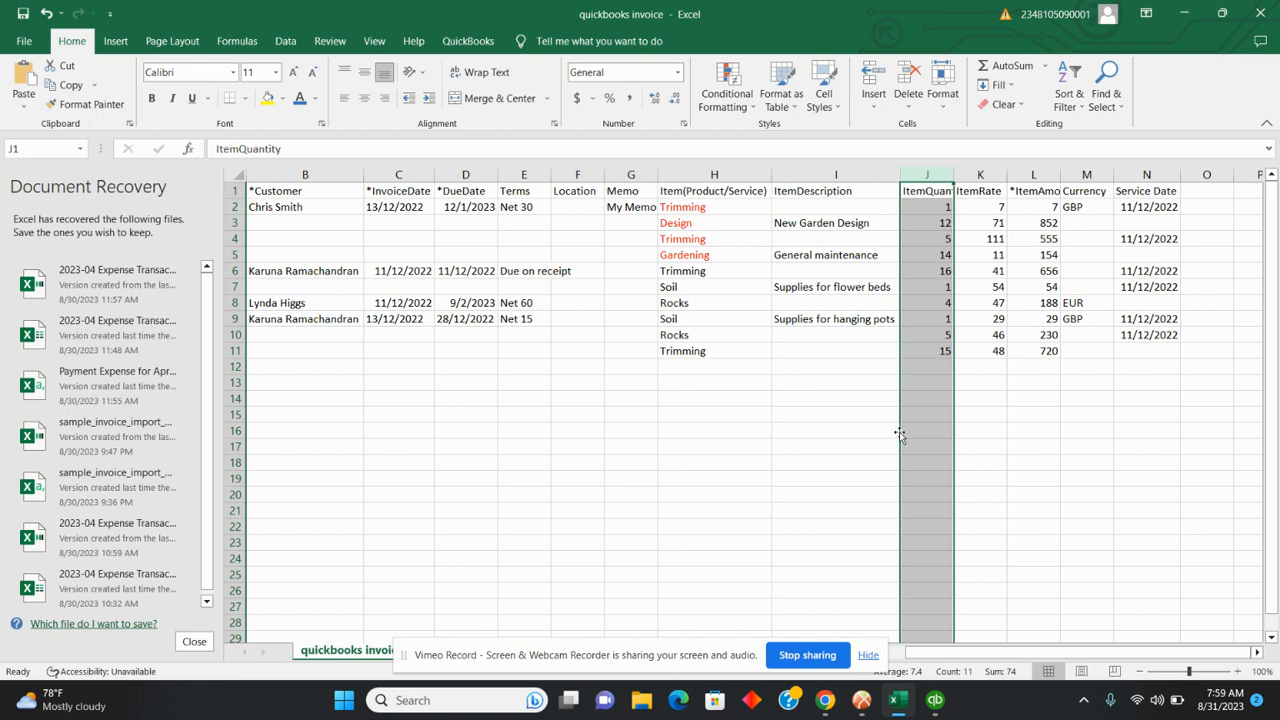
Check the last topics of the notepad outline and close invoice 1001 in QuickBooks Online.
{"action": "mouse_move", "coordinate": [826, 708]}
{"action": "left_click", "coordinate": [730, 625]}
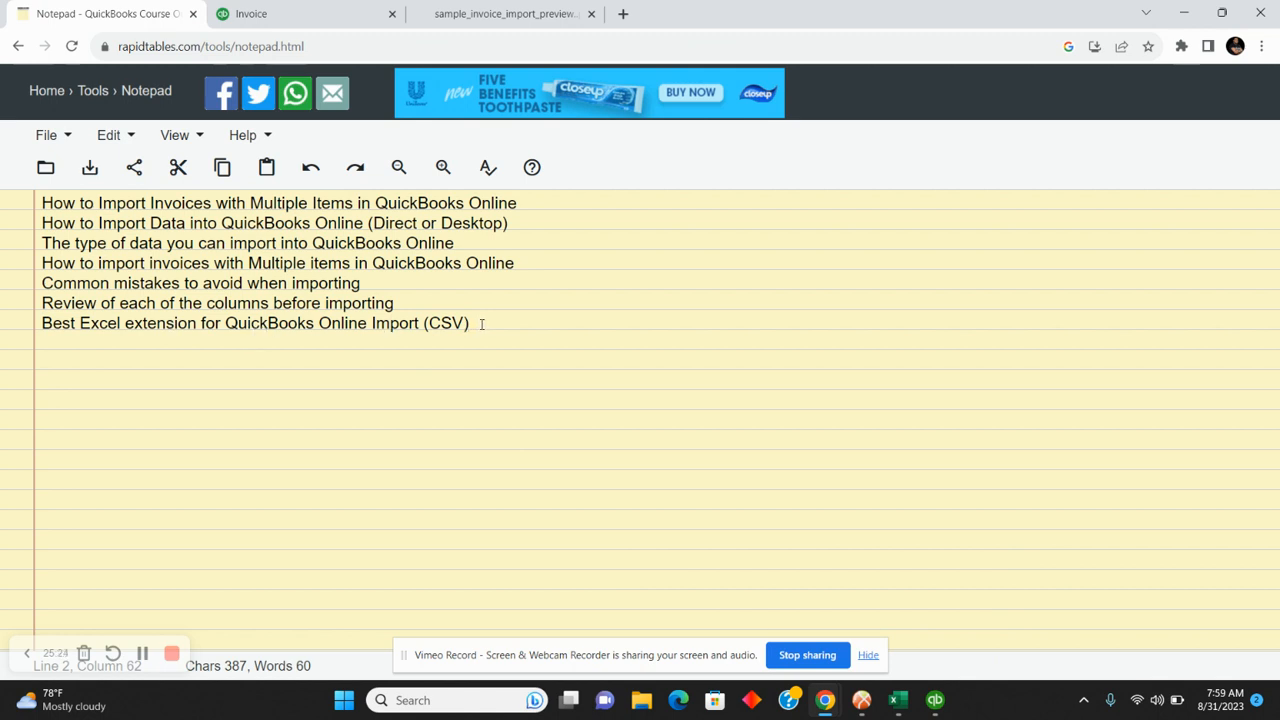
{"action": "mouse_move", "coordinate": [825, 700]}
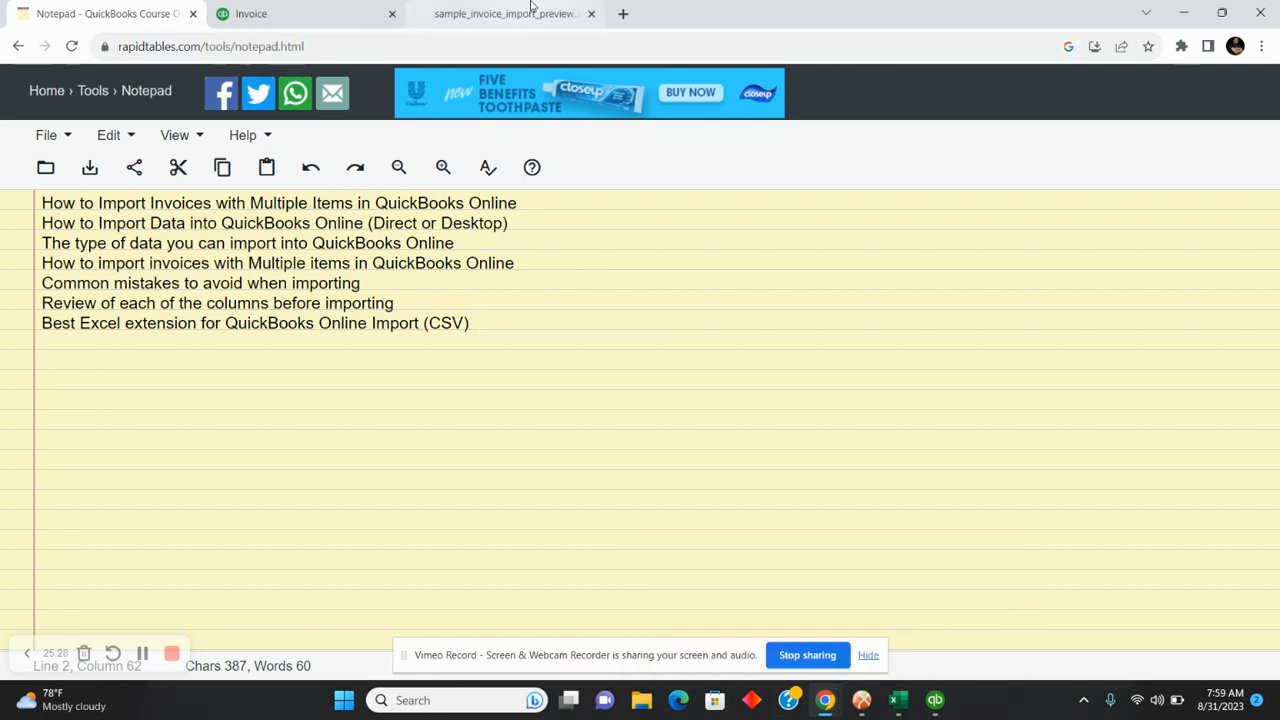
{"action": "left_click", "coordinate": [383, 8]}
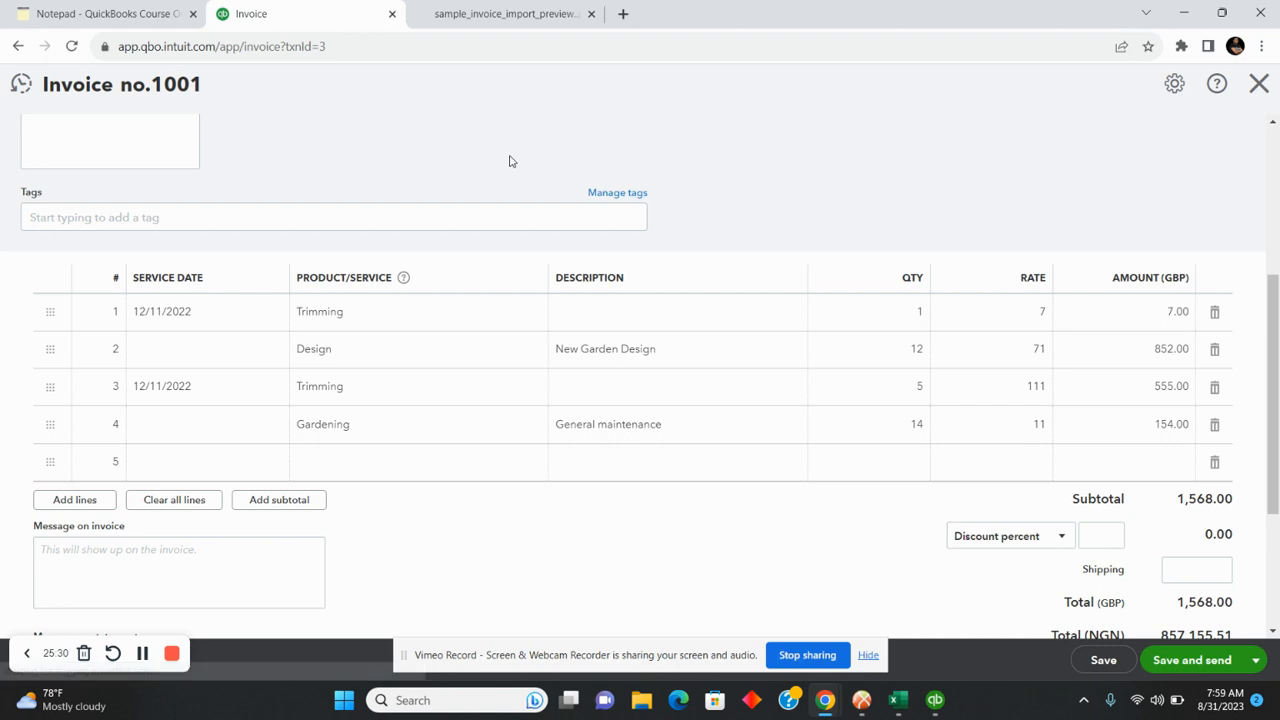
{"action": "left_click", "coordinate": [1259, 88]}
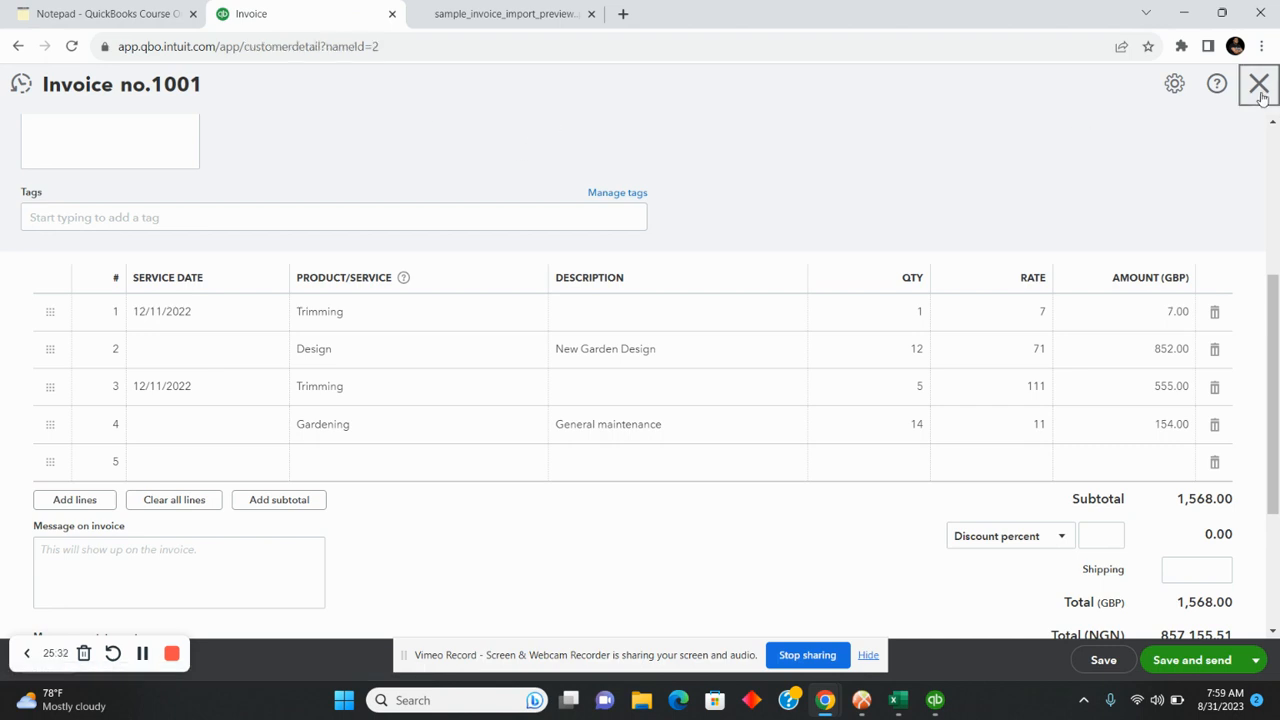